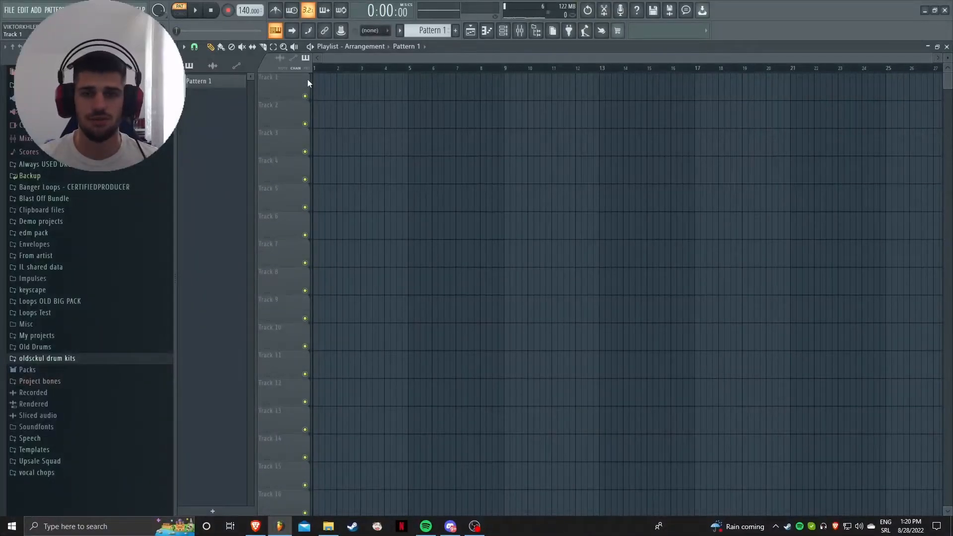
Open the Sampler channel's piano roll from the channel rack and look over its scale guide notes
left_click(503, 30)
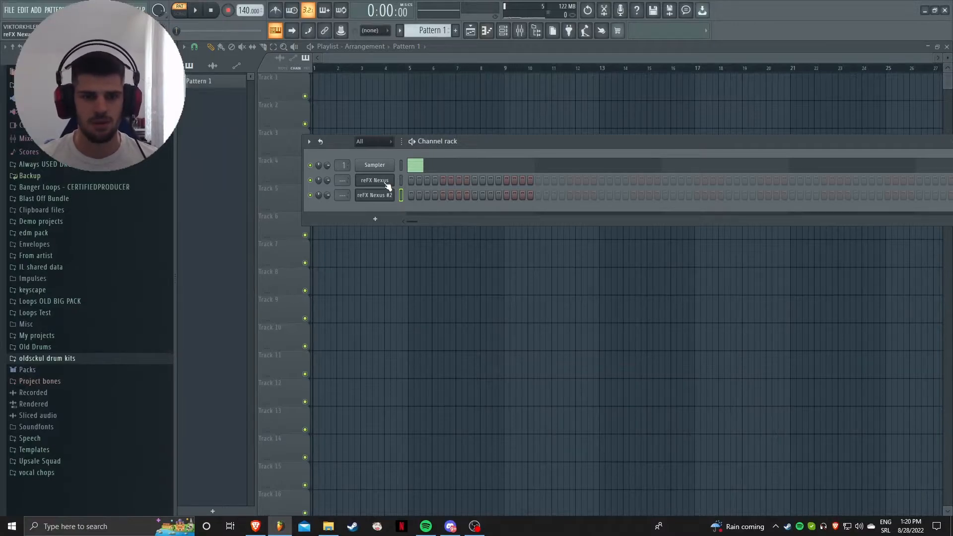
right_click(394, 167)
left_click(404, 150)
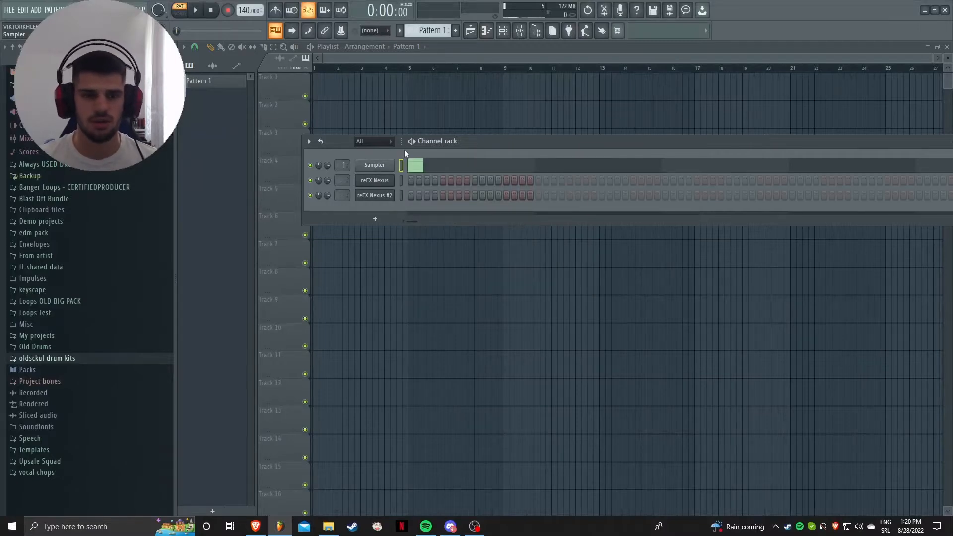
right_click(393, 159)
left_click(401, 165)
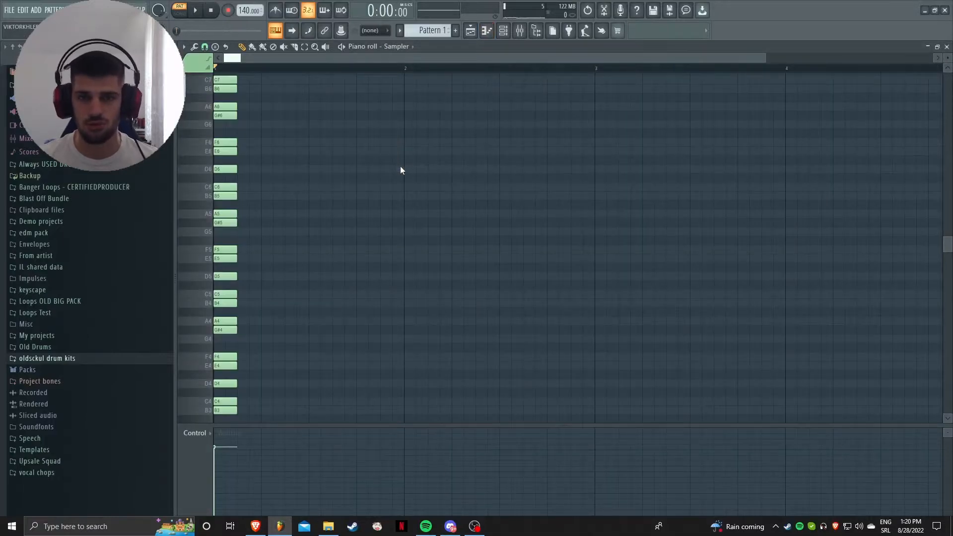
scroll(401, 171, "up", 2)
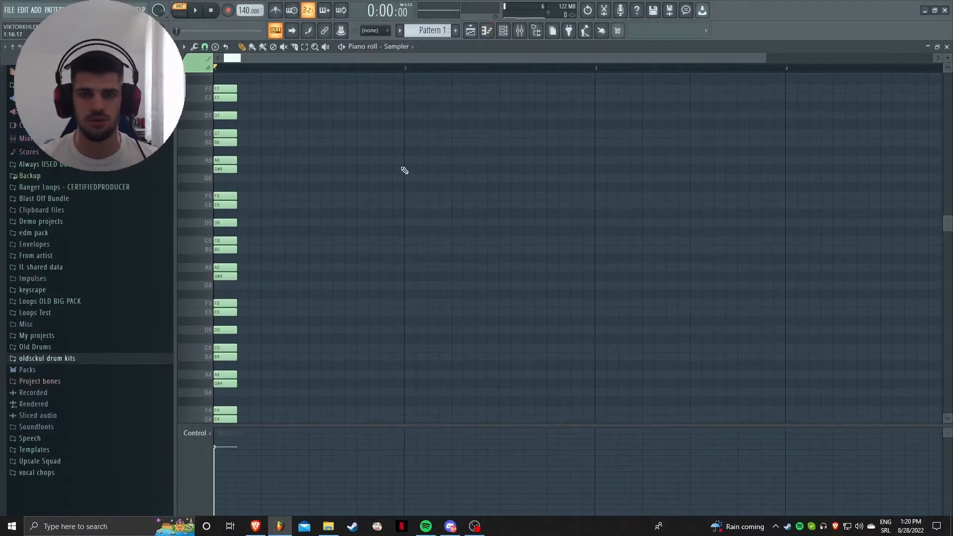
Open the first reFX Nexus channel's instrument window, move it aside, and open that channel's piano roll
left_click(503, 31)
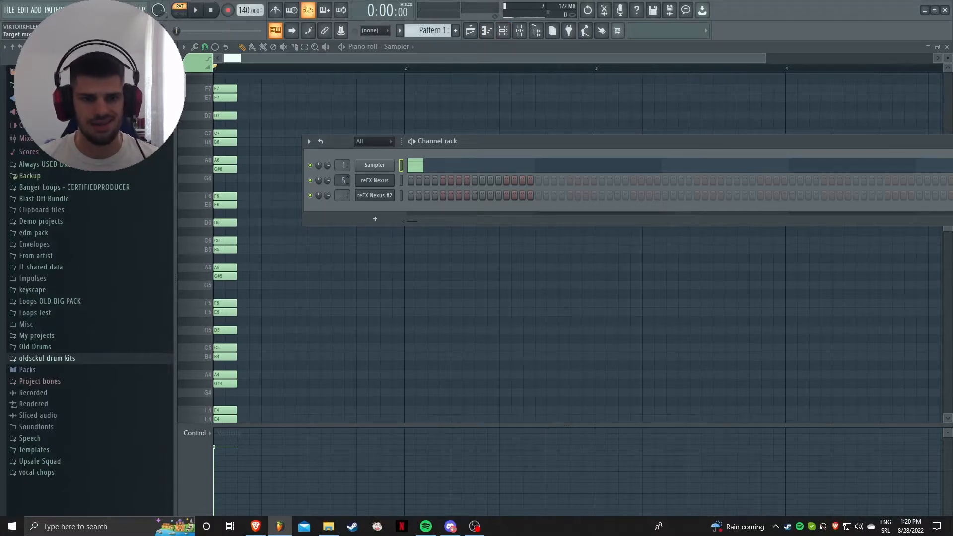
left_click(374, 182)
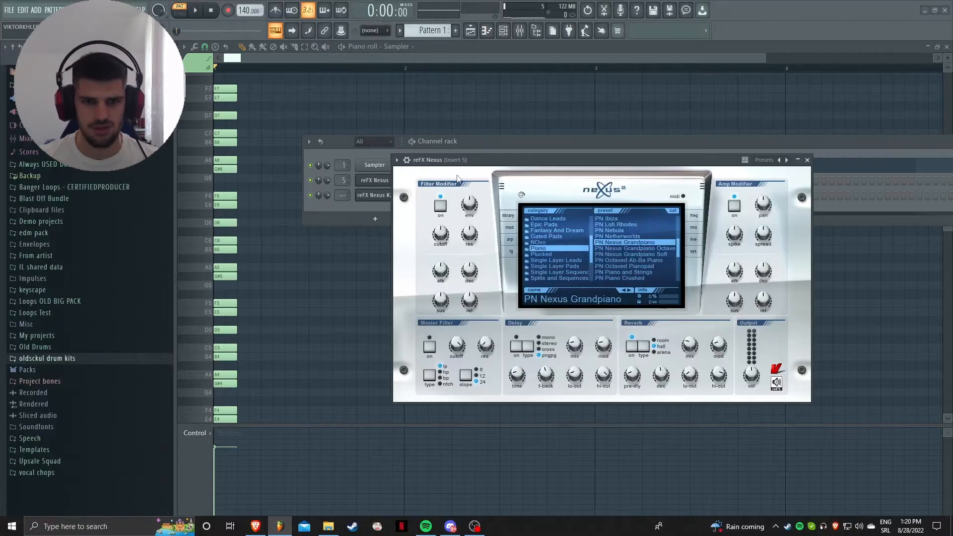
left_click_drag(517, 164, 549, 165)
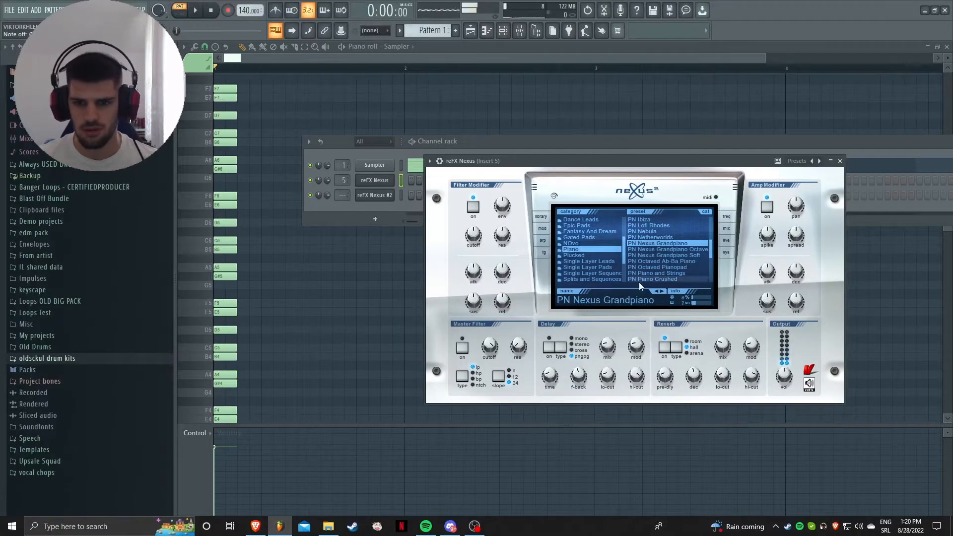
left_click_drag(621, 164, 627, 163)
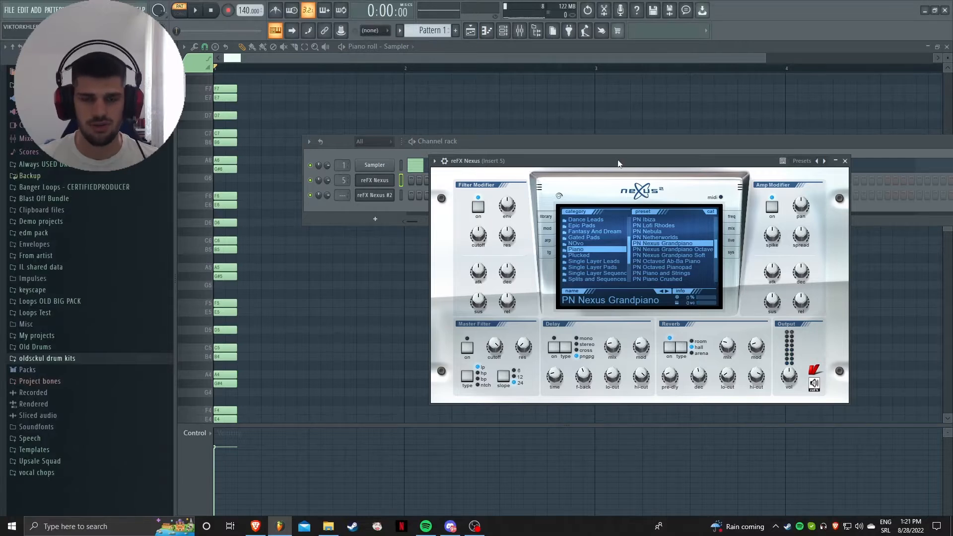
left_click_drag(652, 162, 655, 162)
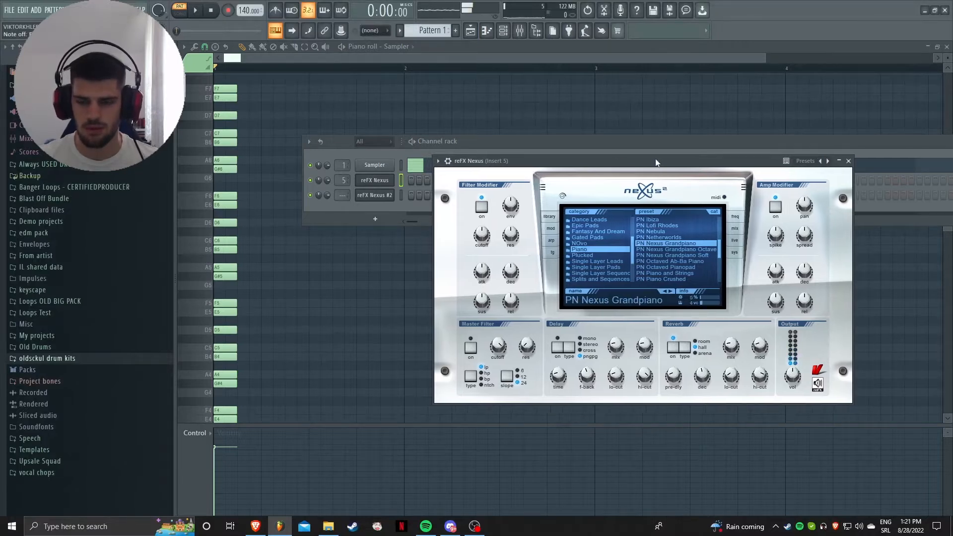
mouse_move(733, 344)
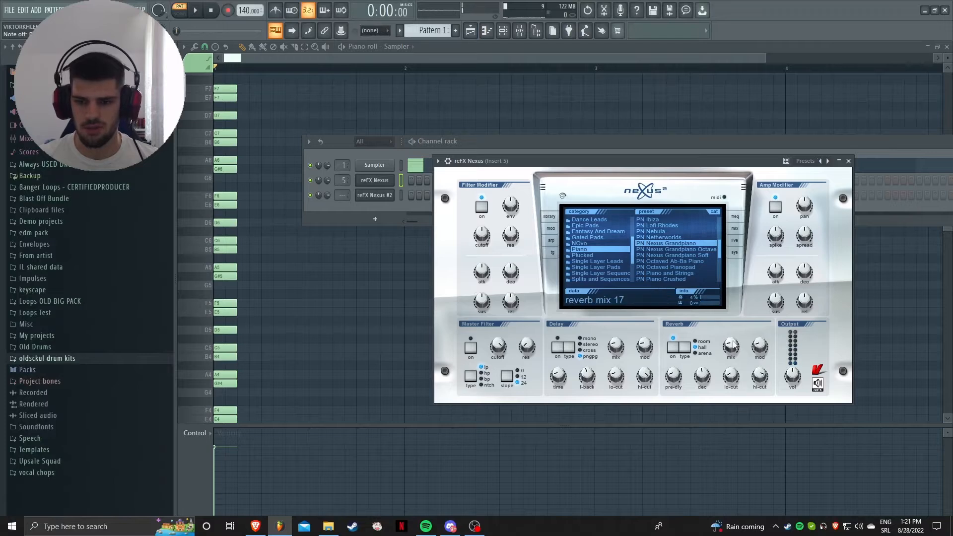
left_click_drag(649, 161, 661, 163)
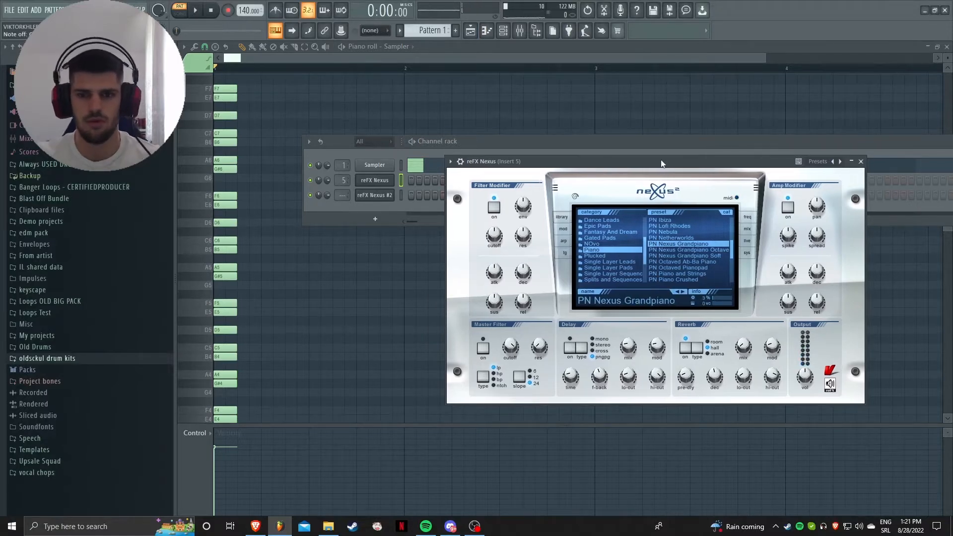
right_click(382, 185)
left_click(409, 183)
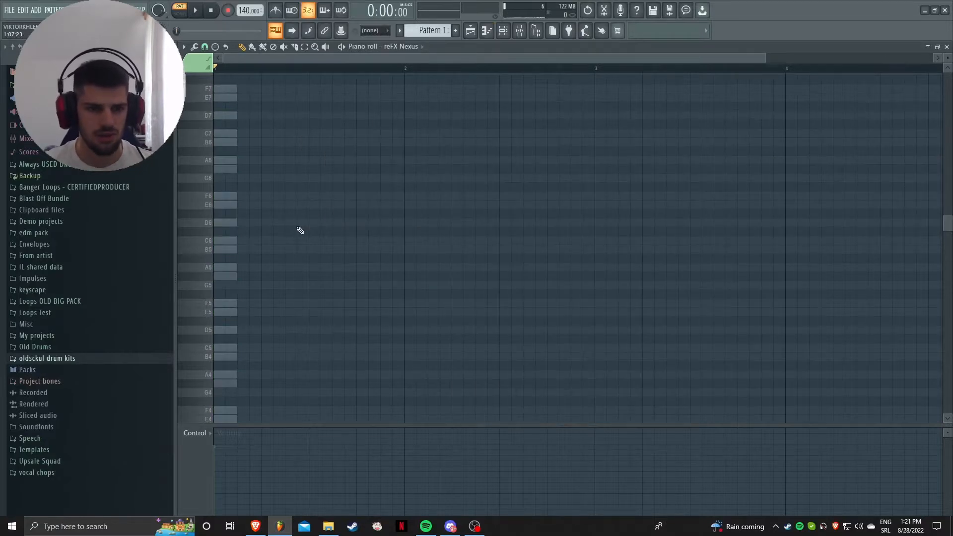
Try short, slightly staggered A5, C6 and E6 notes at the start of bar 1, discarding an extra F6
left_click(221, 250)
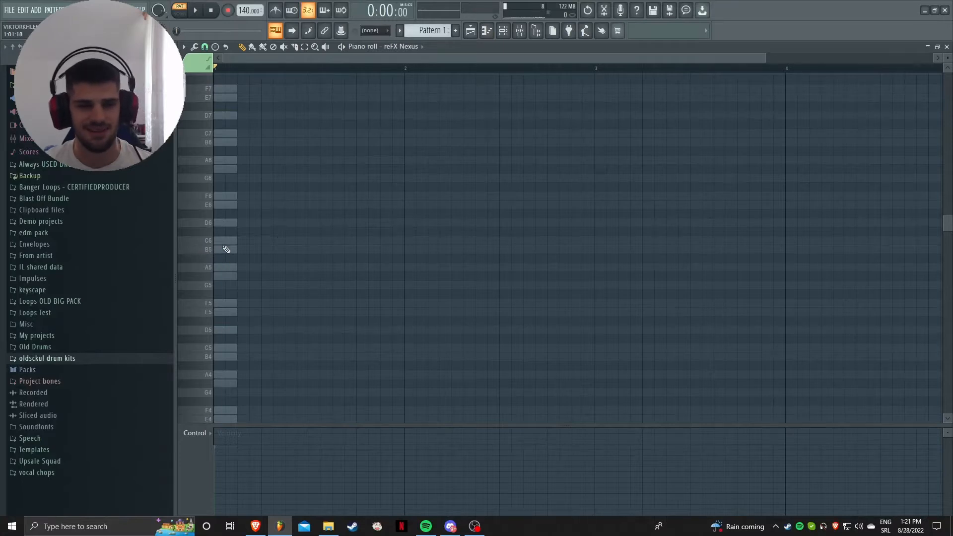
left_click(221, 269)
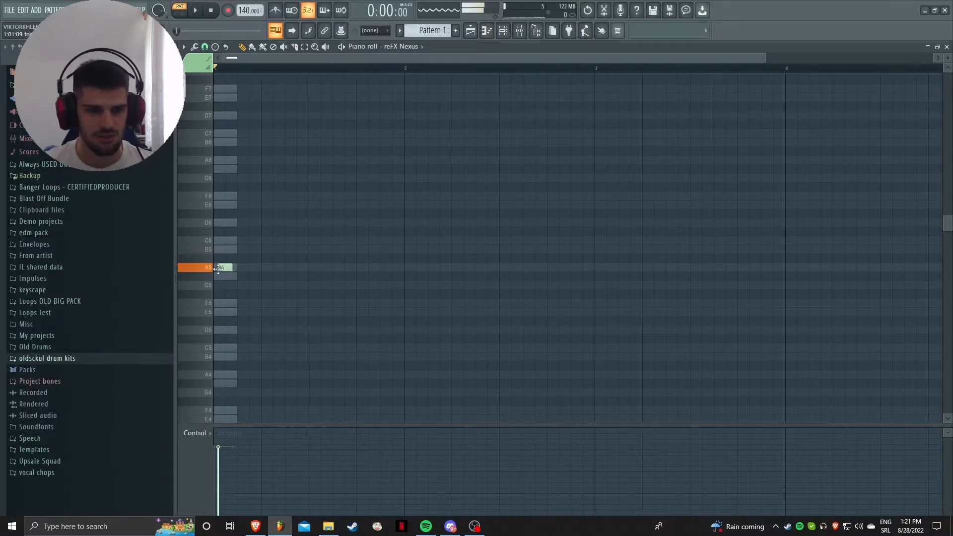
left_click(225, 240)
left_click(229, 204)
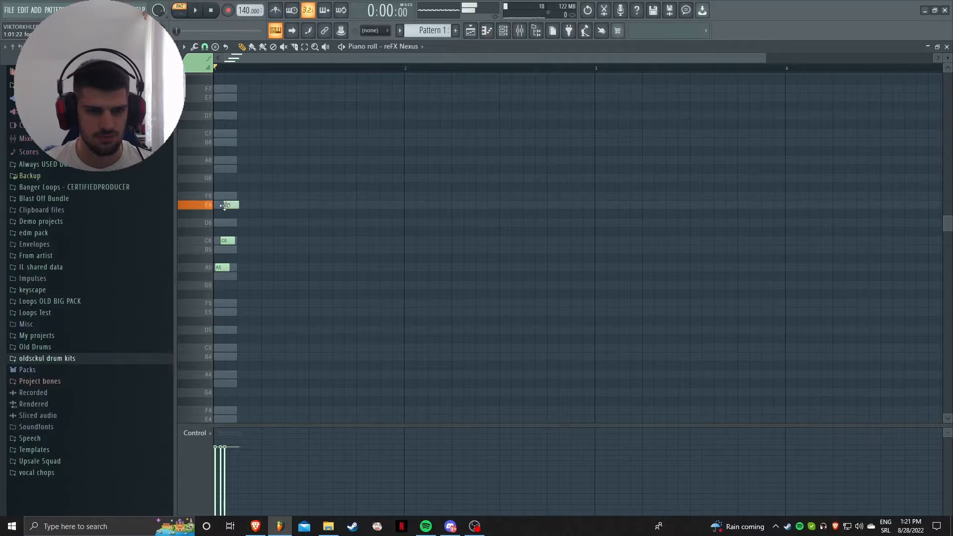
left_click(240, 196)
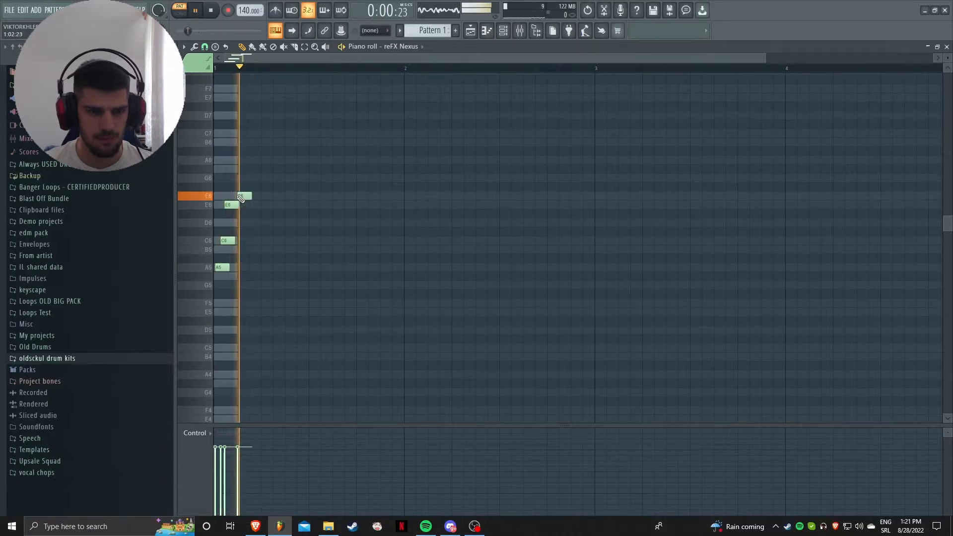
right_click(241, 196)
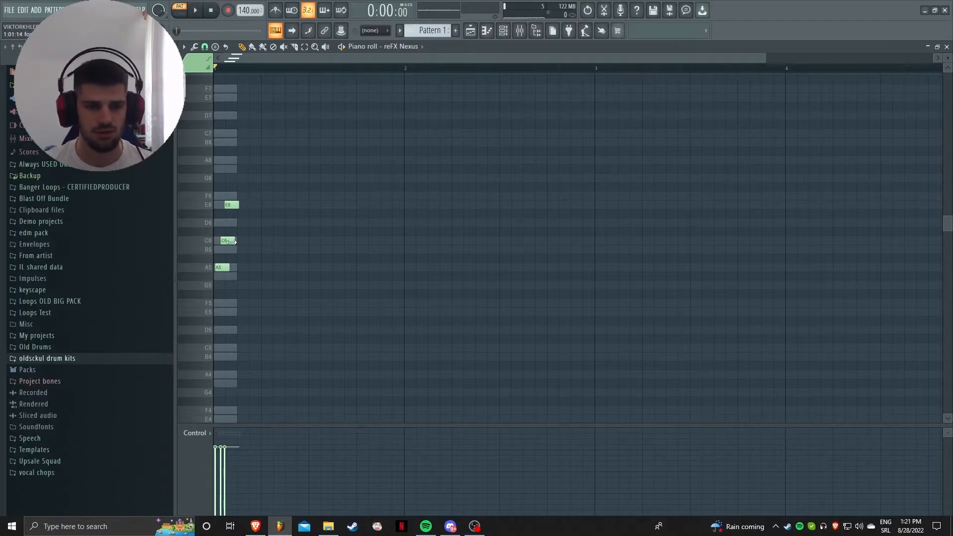
Try the C6 and E6 notes aligned to the start of bar 1, listen, and stagger them slightly again
left_click_drag(232, 241, 225, 242)
left_click_drag(231, 204, 221, 204)
key("space")
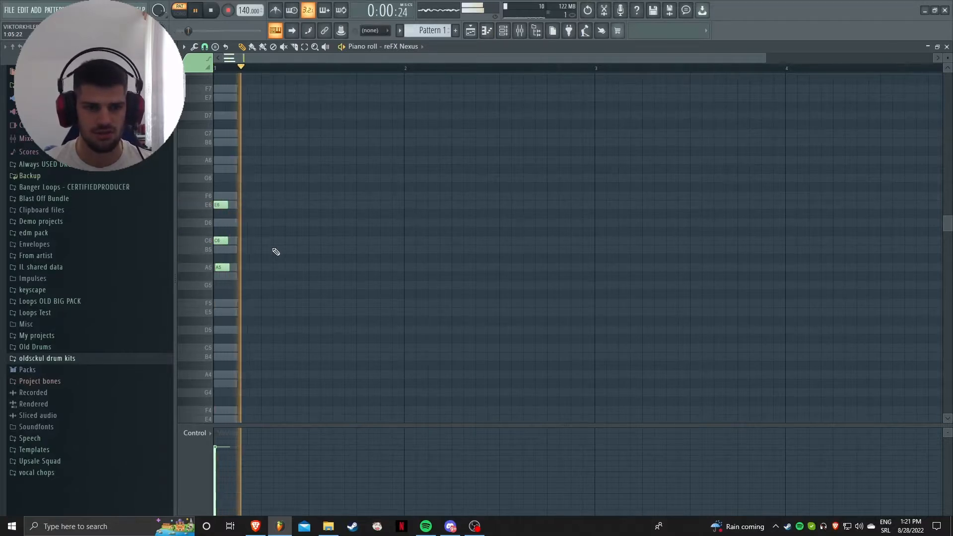
key("space")
left_click_drag(220, 241, 223, 241)
left_click_drag(221, 206, 227, 207)
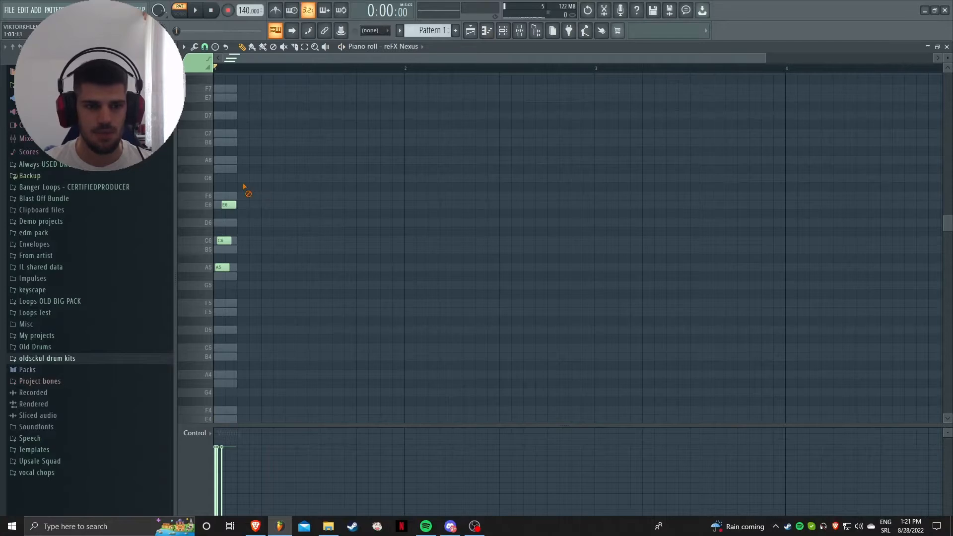
Replace the three notes with short, slightly staggered E5, A5 and C6 notes at the start of bar 1, and audition them
right_click(228, 205)
right_click(224, 241)
right_click(222, 267)
left_click(221, 312)
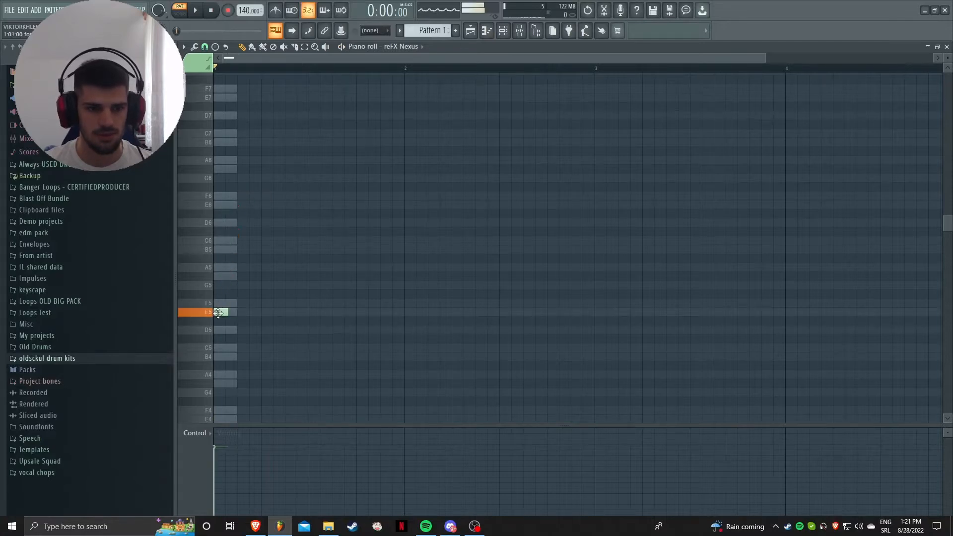
left_click(223, 268)
left_click_drag(223, 268, 267, 313)
left_click(234, 241)
key("space")
key("space")
Select the three-note E5, A5, C6 figure and duplicate it until bar 1 holds four copies
left_click(407, 325)
left_click_drag(342, 349, 219, 234)
key("ctrl+b")
left_click(619, 319)
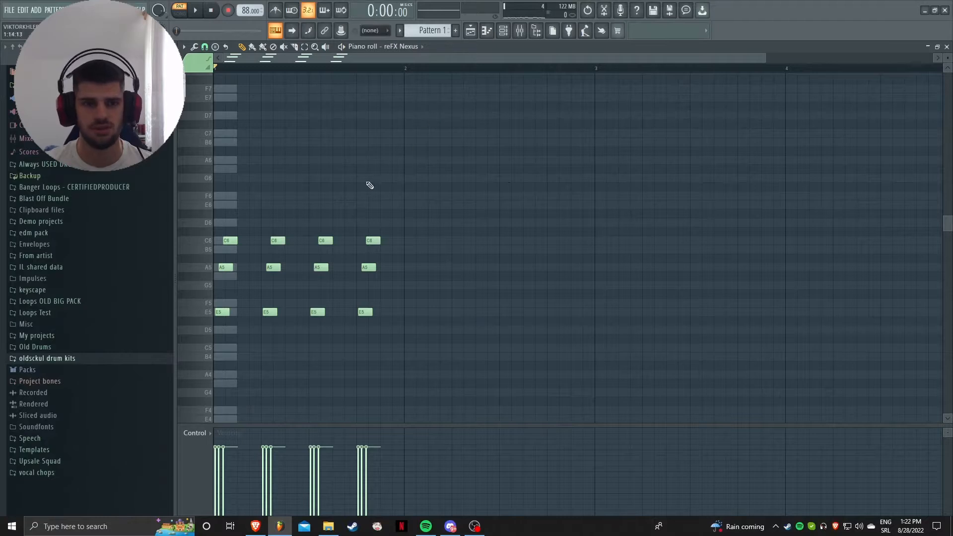
Play the bar and lower the C6 of the third figure to B5
key("space")
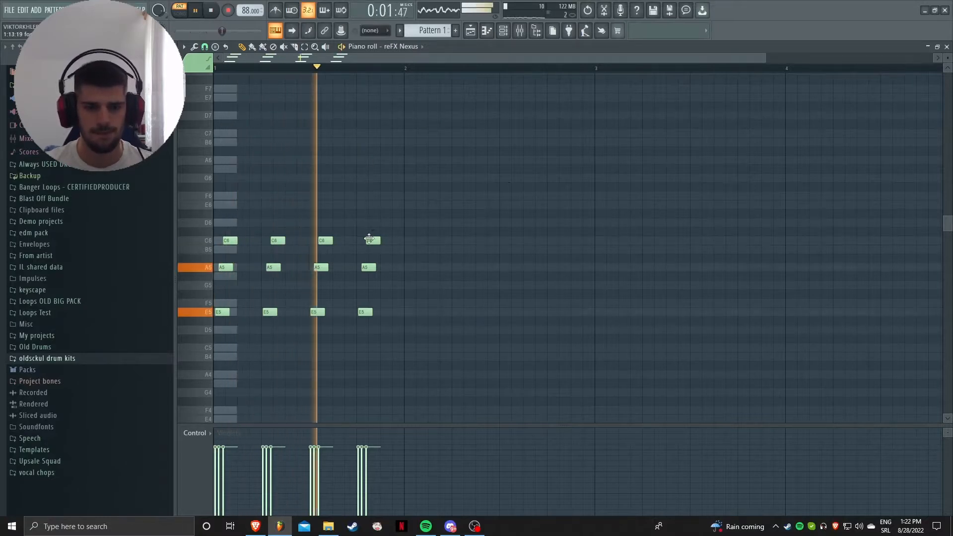
key("space")
key("space")
left_click_drag(326, 240, 327, 249)
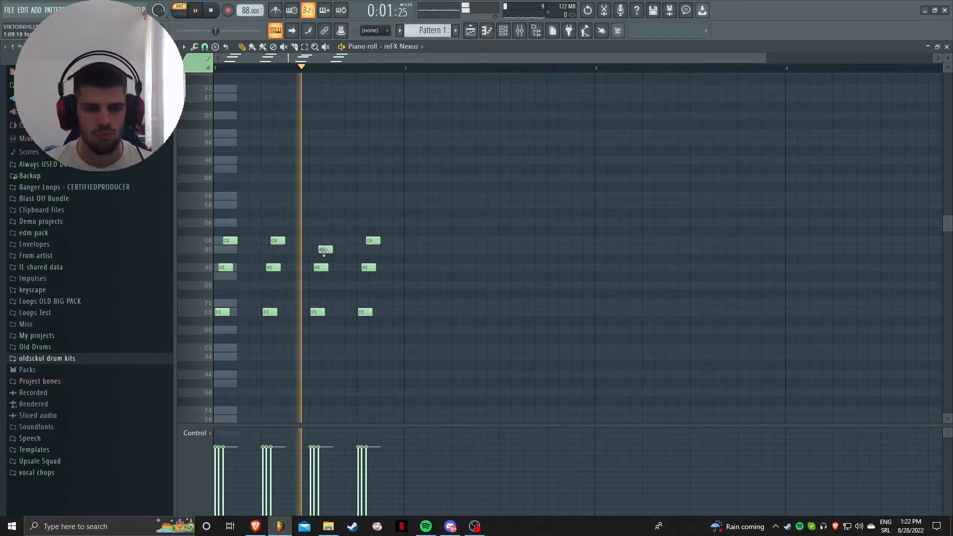
Duplicate the whole bar 1 pattern into bar 2 and raise the copied B5 to D6
key("ctrl+a")
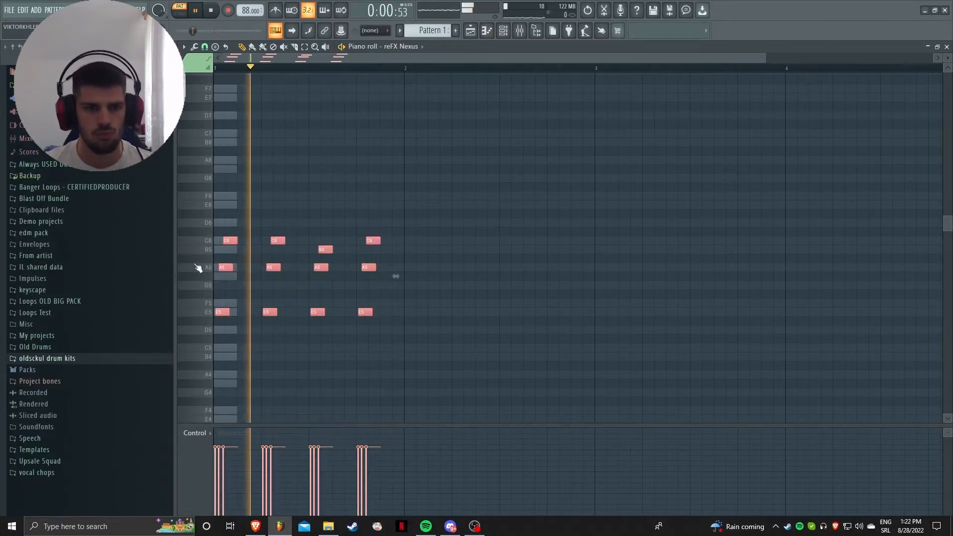
key("space")
key("ctrl+b")
left_click(521, 329)
key("space")
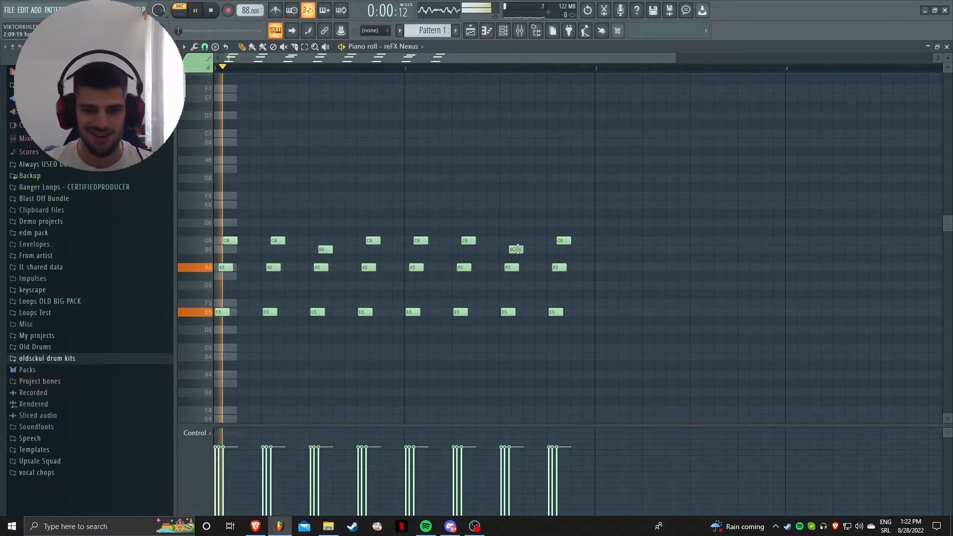
left_click_drag(516, 249, 516, 223)
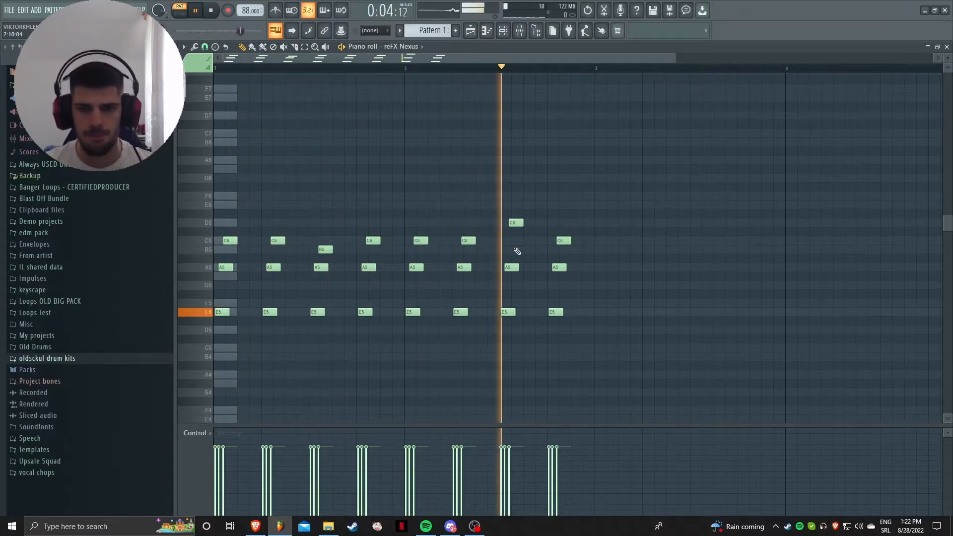
Review the full two-bar pattern in the piano roll and play it back
scroll(560, 214, "down", 3)
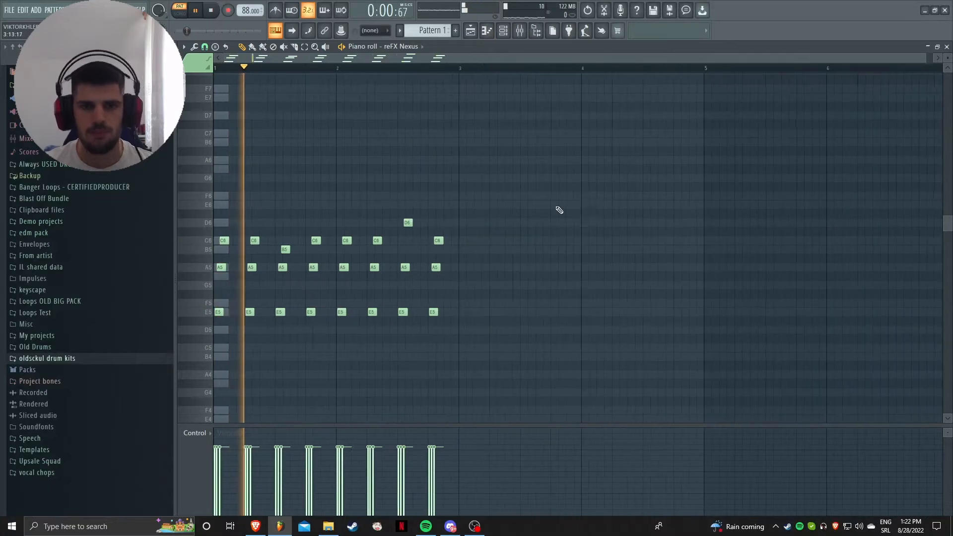
key("ctrl+a")
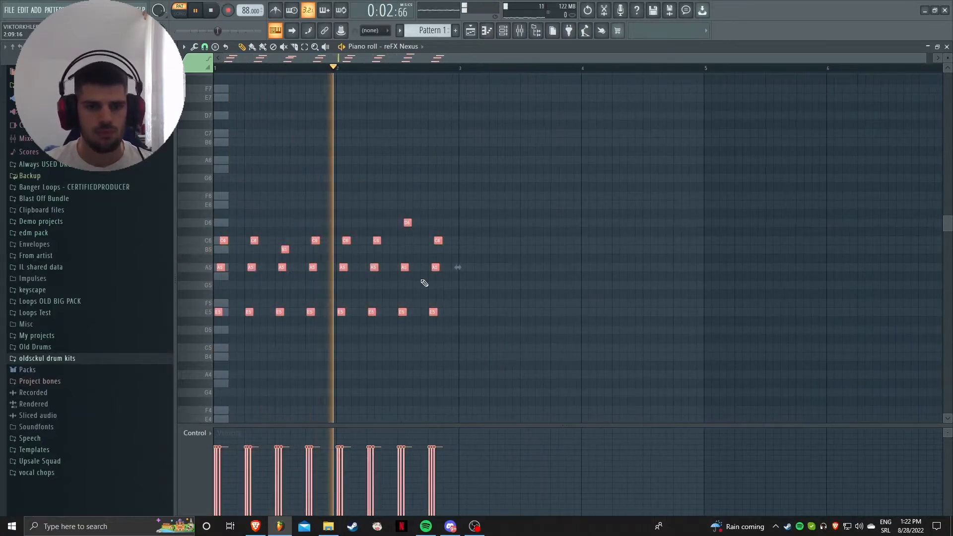
scroll(476, 288, "down", 3)
key("space")
scroll(532, 173, "up", 1)
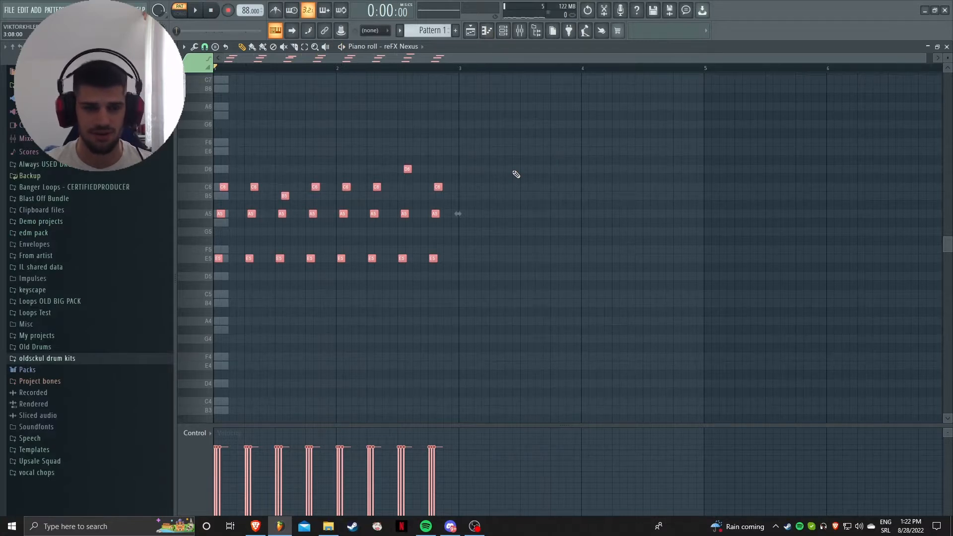
scroll(416, 141, "up", 2)
left_click_drag(434, 60, 381, 60)
left_click_drag(542, 214, 541, 214)
key("space")
key("space")
left_click(611, 366)
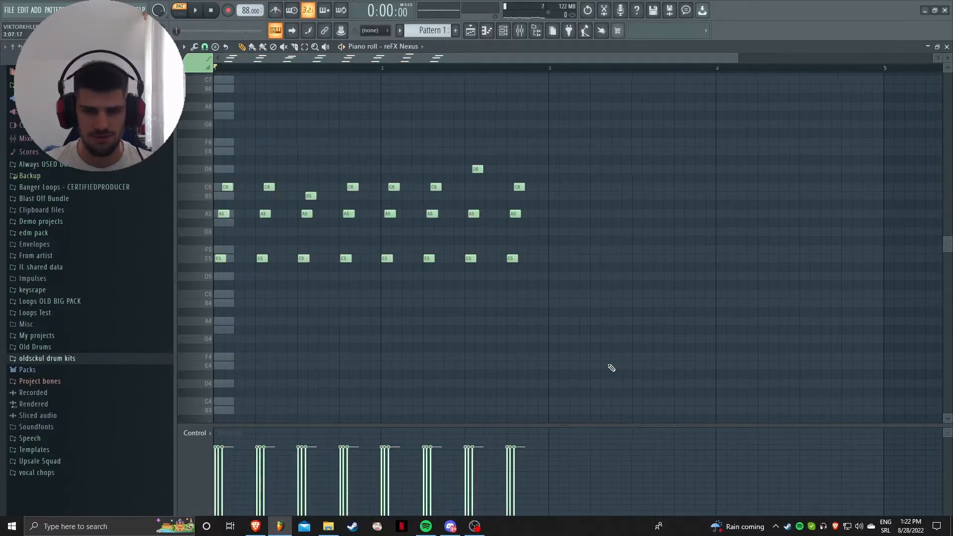
Add an E3 bass note spanning nearly all of bar 1 and play it with the melody
scroll(356, 316, "down", 2)
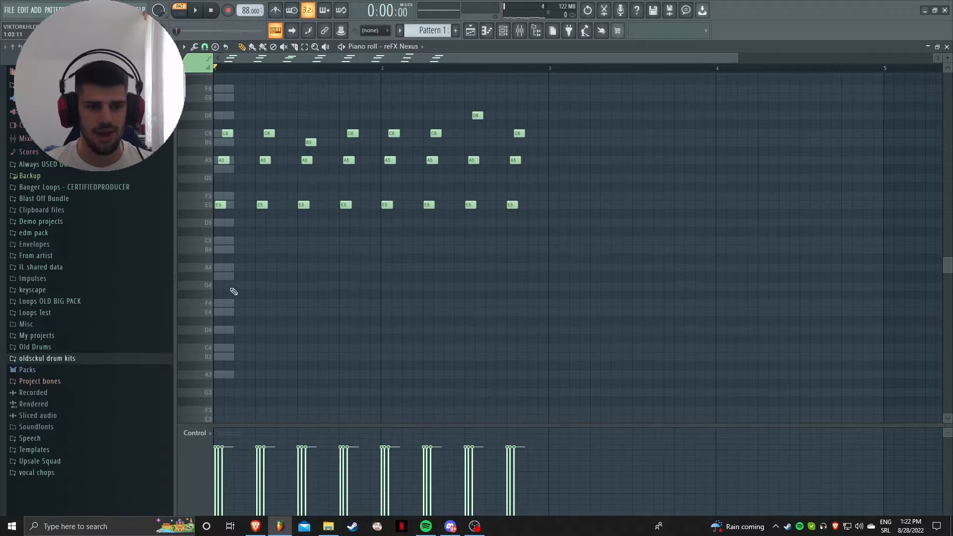
scroll(223, 372, "down", 3)
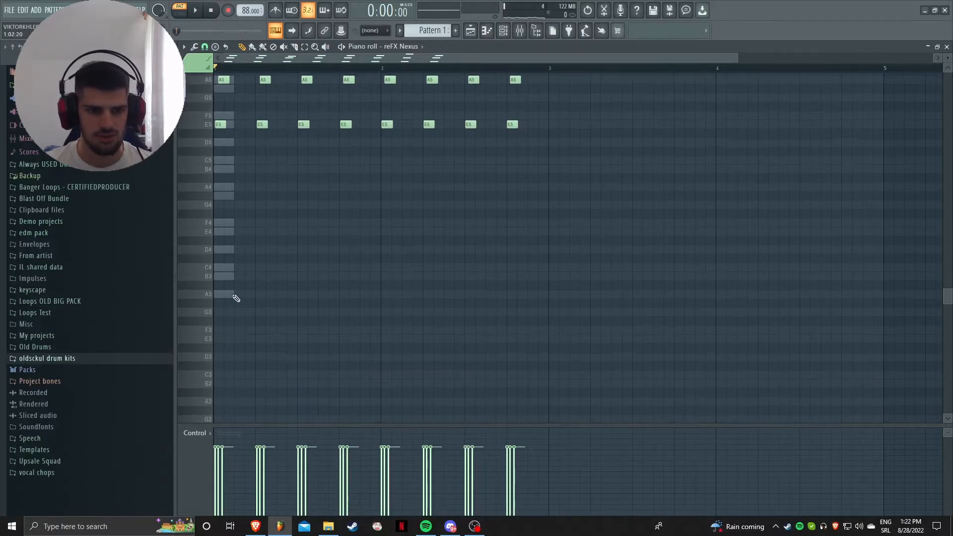
left_click(224, 340)
left_click_drag(233, 340, 381, 341)
key("space")
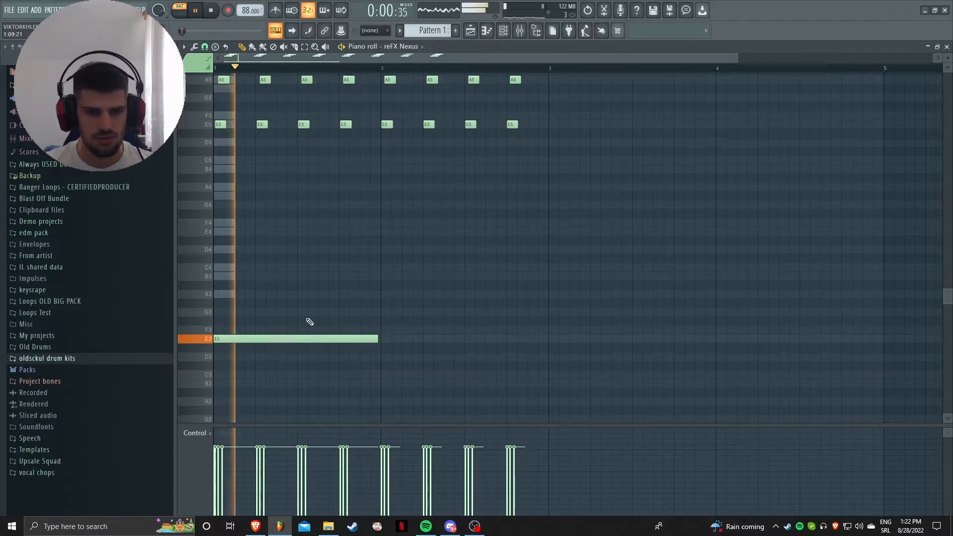
Lower the E3 bass note's velocity well below the melody notes, listening to the balance, and keep the note selected
left_click(297, 339, "ctrl")
left_click_drag(214, 466, 221, 494)
key("space")
key("space")
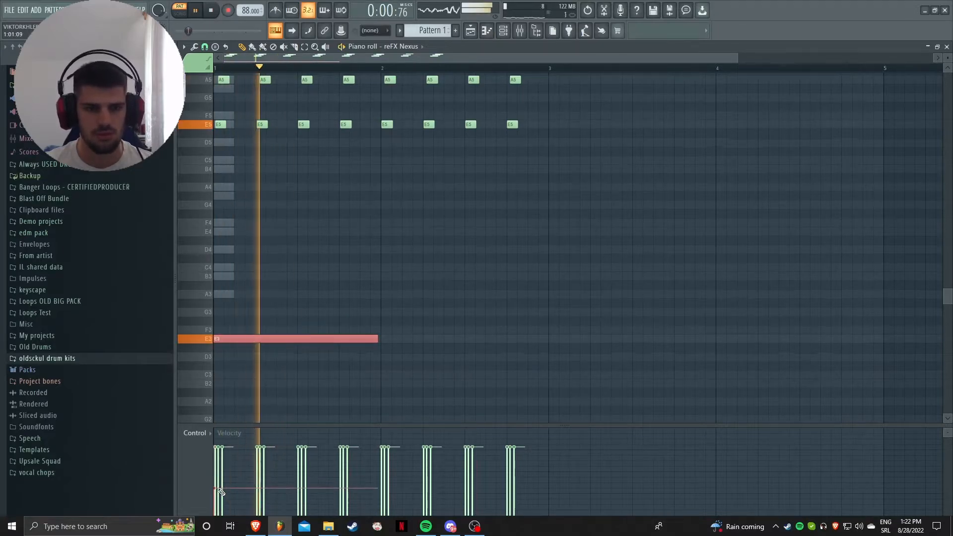
left_click(367, 379)
key("space")
left_click_drag(264, 298, 346, 344)
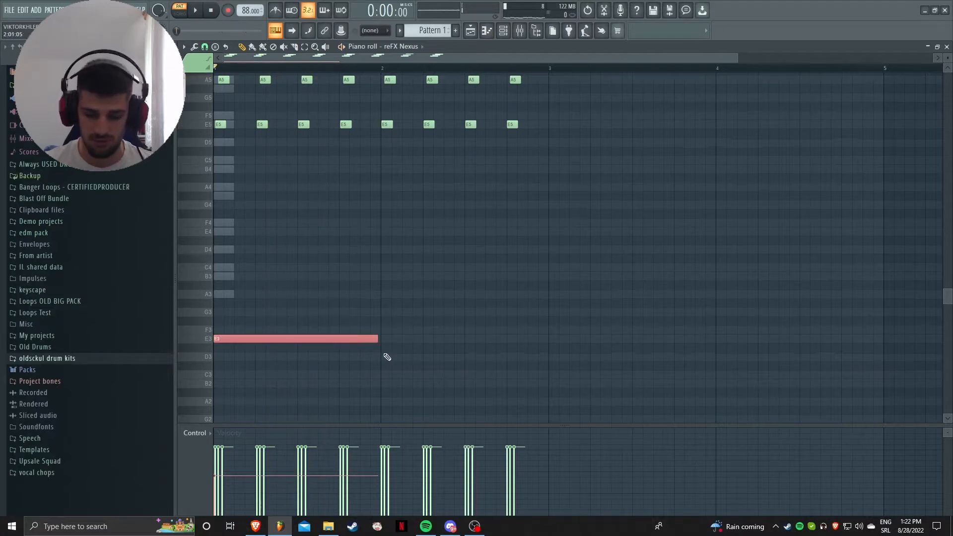
Replace the E3 bass note with two E2 notes, each spanning nearly a full bar in bars 1 and 2, during playback
key("Delete")
key("space")
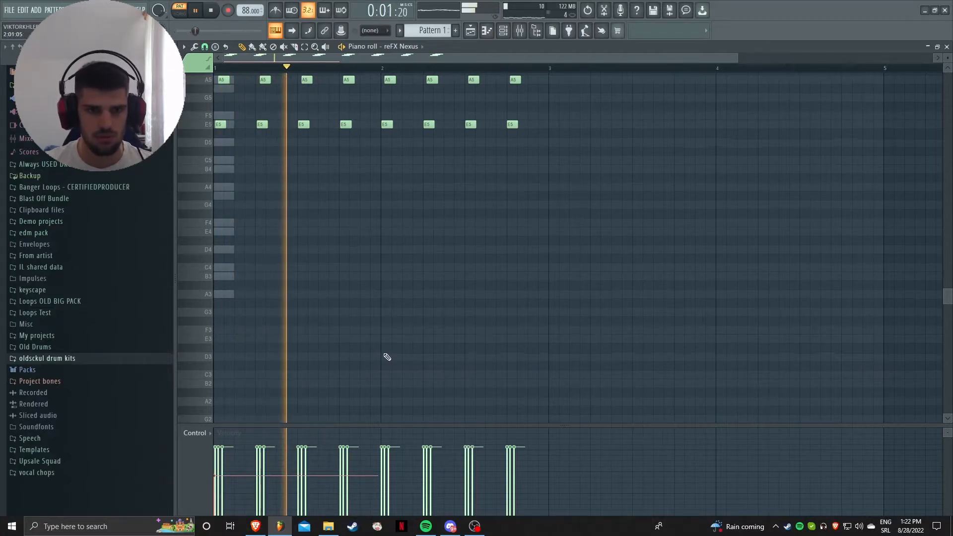
scroll(393, 363, "down", 4)
left_click(471, 287)
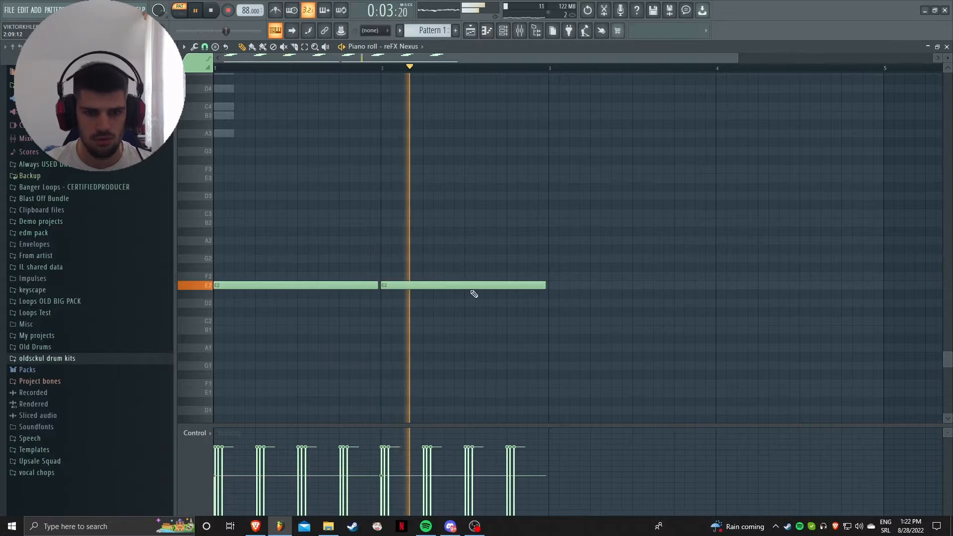
Lower the bar 2 bass note's velocity below that of the bar 1 bass note and listen to it with the melody
left_click(385, 490)
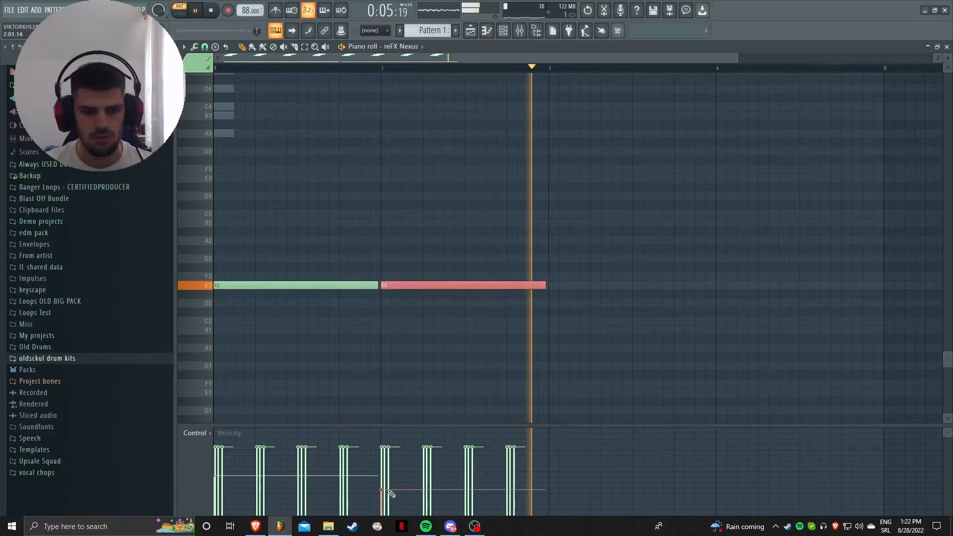
left_click(453, 327, "ctrl")
scroll(557, 120, "up", 7)
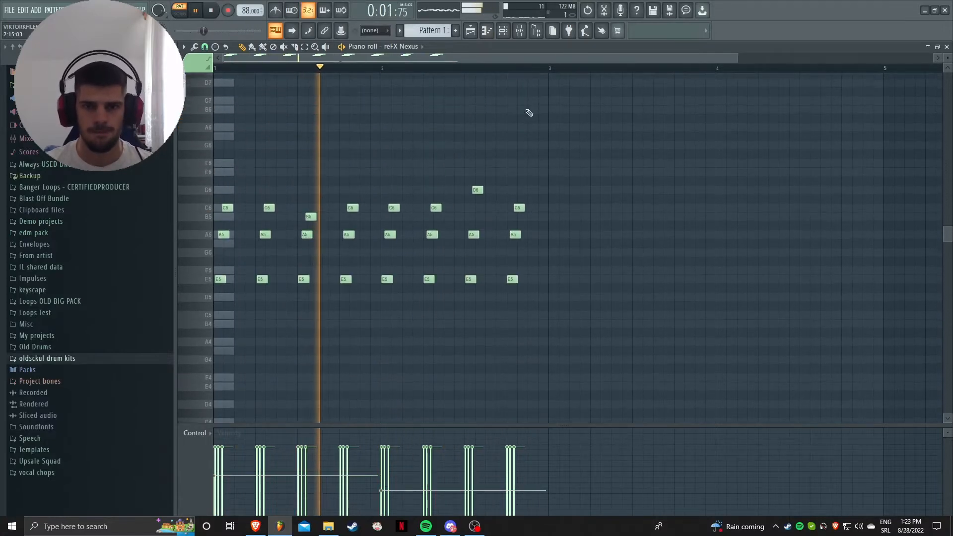
key("space")
Load Fruity Parametric EQ 2 into the first effect slot of mixer Insert 5
left_click(519, 31)
left_click(872, 79)
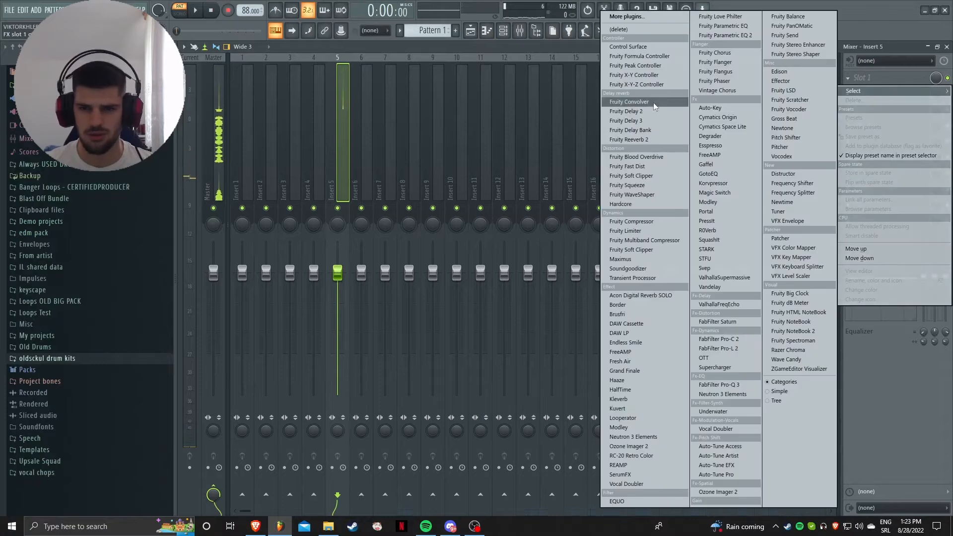
left_click(720, 35)
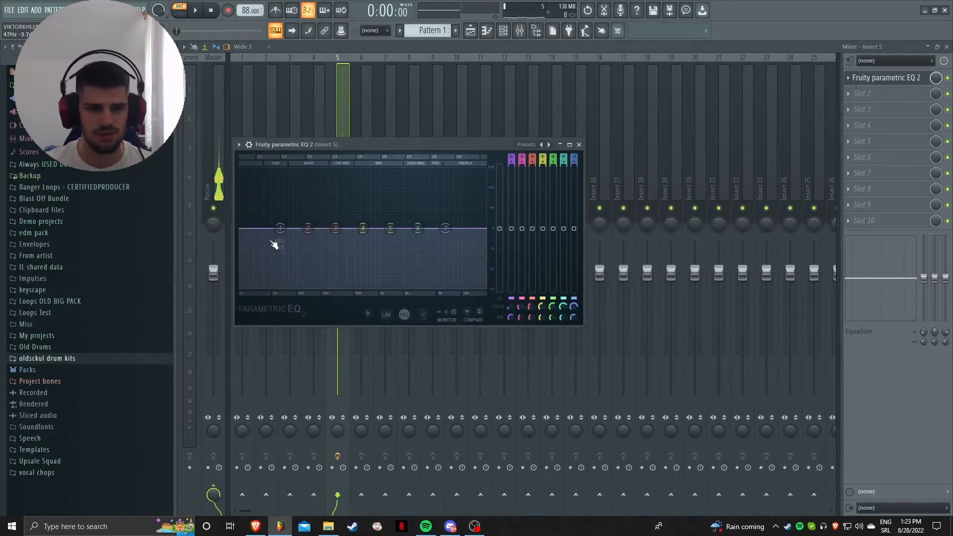
Cut the low end about 12.8 dB with the first EQ band while listening, and lower the Insert 5 fader to about -2.8 dB
left_click_drag(280, 229, 309, 230)
key("space")
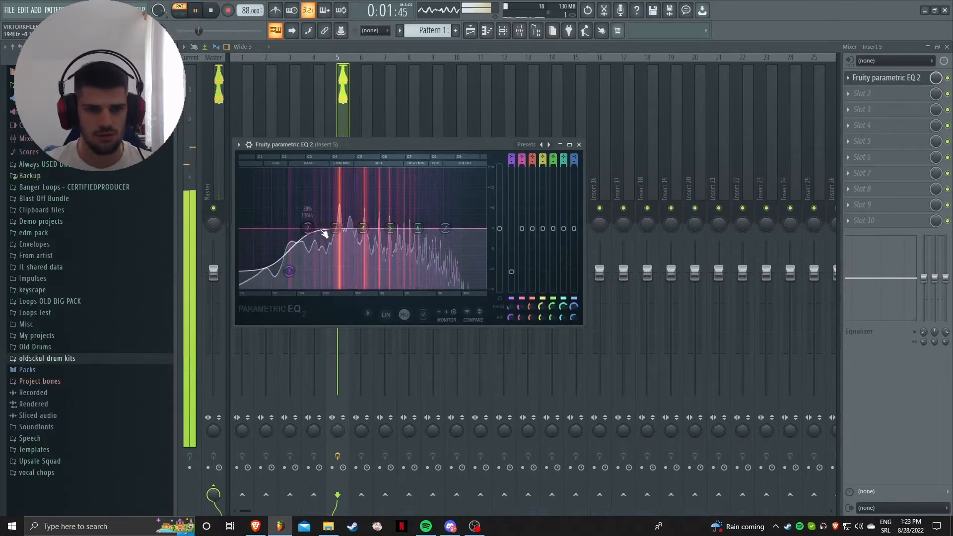
left_click_drag(291, 272, 288, 271)
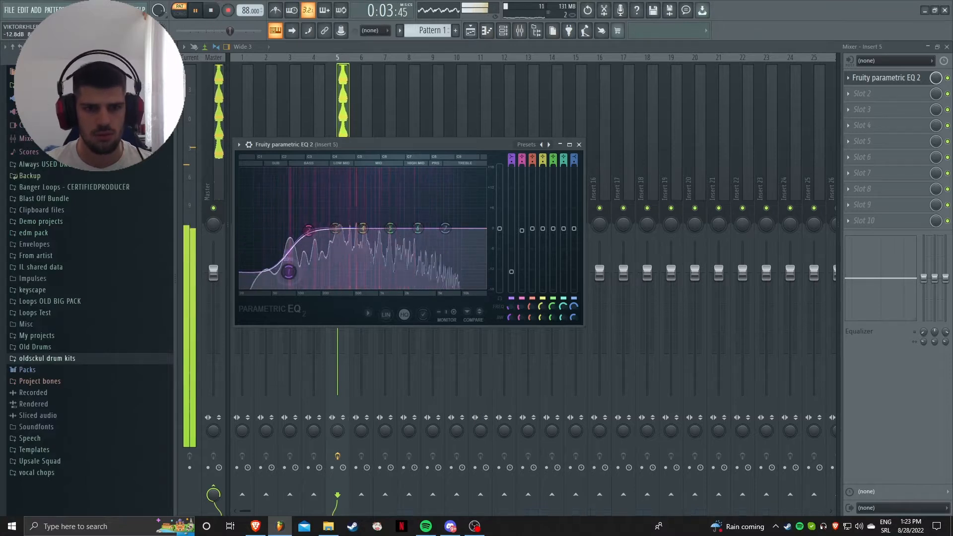
key("space")
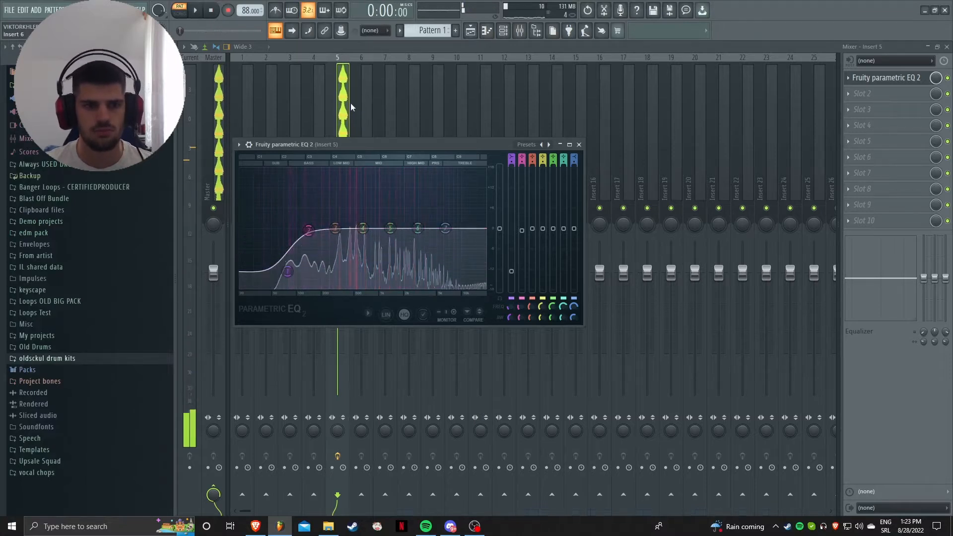
key("Escape")
left_click_drag(337, 273, 338, 288)
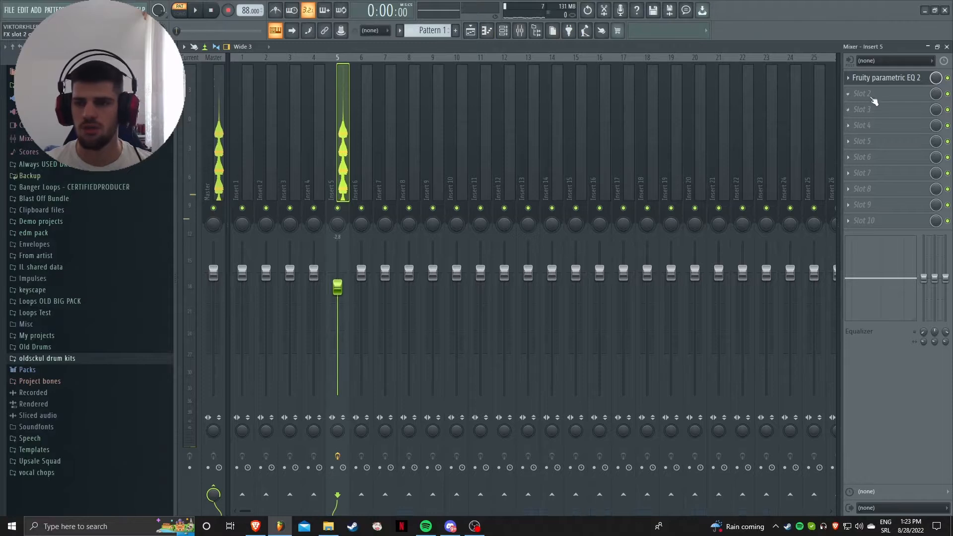
Load RC-20 Retro Color into Insert 5's second slot and audition its user preset Moon
left_click(869, 94)
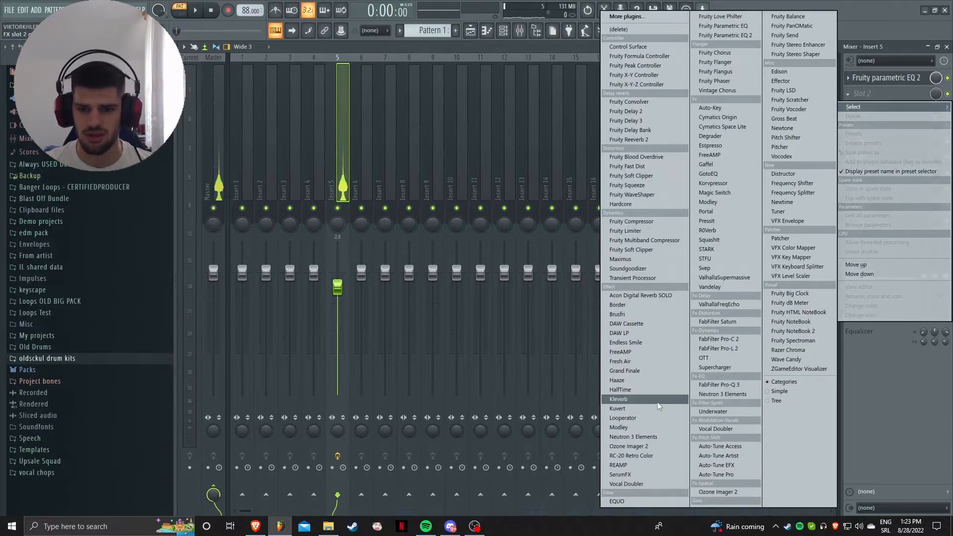
left_click(653, 455)
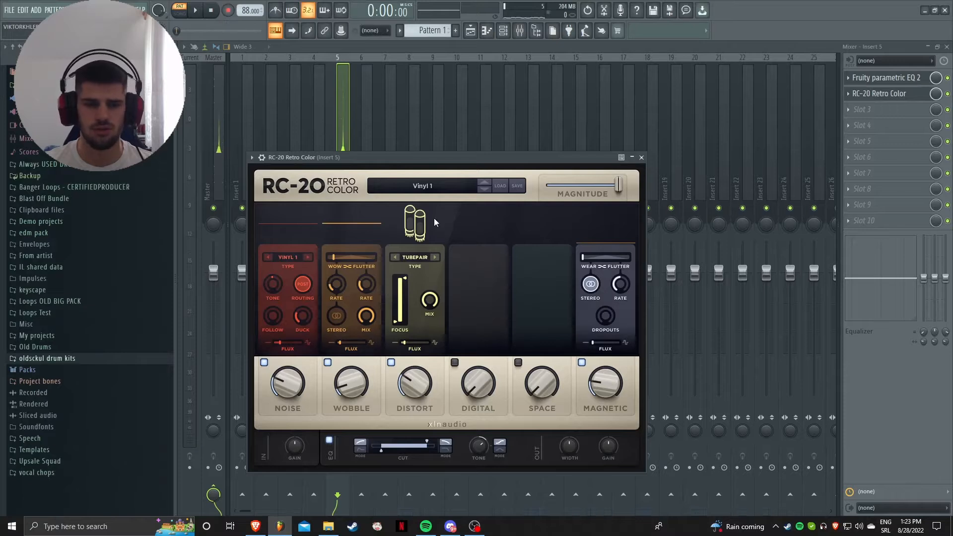
left_click(434, 186)
left_click(297, 241)
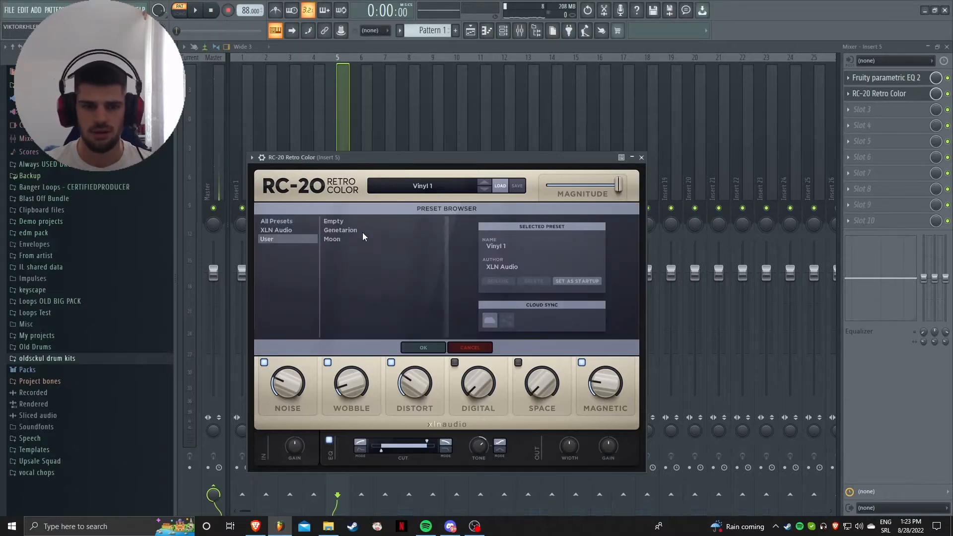
left_click(370, 239)
key("space")
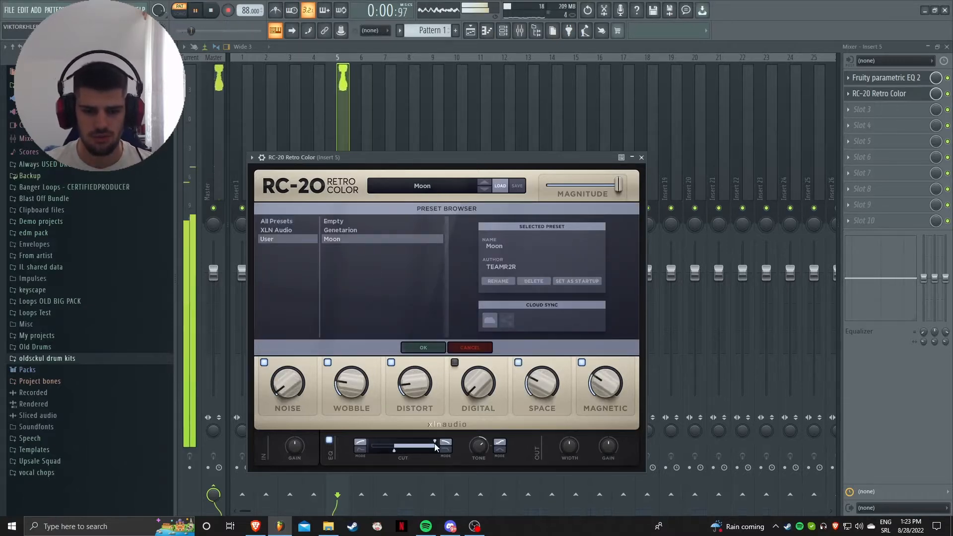
Narrow RC-20's high cut, extend its low cut downward, remove wobble, distortion and magnetic, and set space to 10%
left_click_drag(435, 441, 426, 441)
left_click_drag(351, 383, 368, 405)
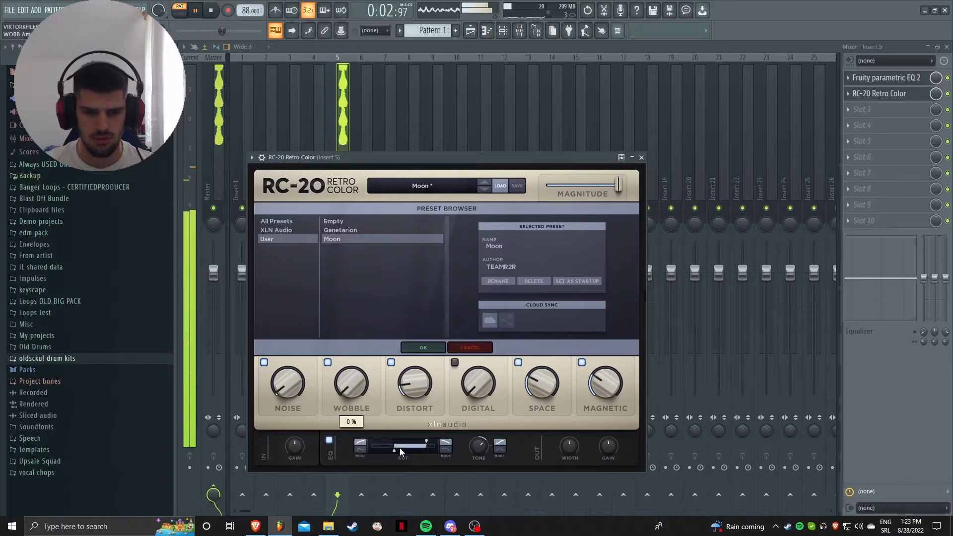
key("space")
left_click_drag(395, 450, 377, 456)
left_click_drag(413, 386, 413, 421)
left_click_drag(533, 386, 544, 392)
left_click_drag(602, 381, 601, 415)
left_click_drag(542, 390, 535, 404)
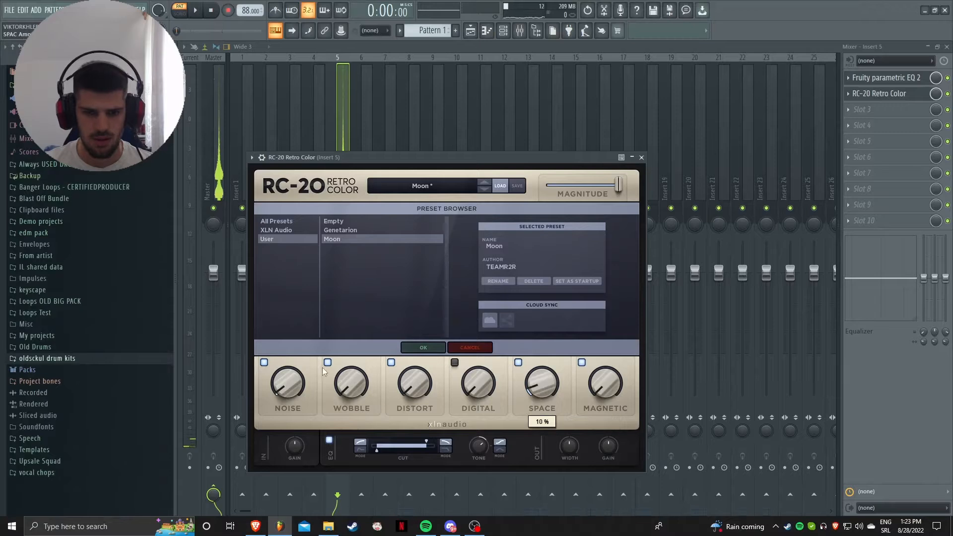
Set RC-20's noise to Vinyl 1 at 21%, the low cut to 20 Hz and the tone to 0.0 dB while listening
mouse_move(289, 386)
left_mouse_down()
mouse_move(293, 353)
mouse_move(292, 398)
left_mouse_up()
left_click(420, 347)
key("space")
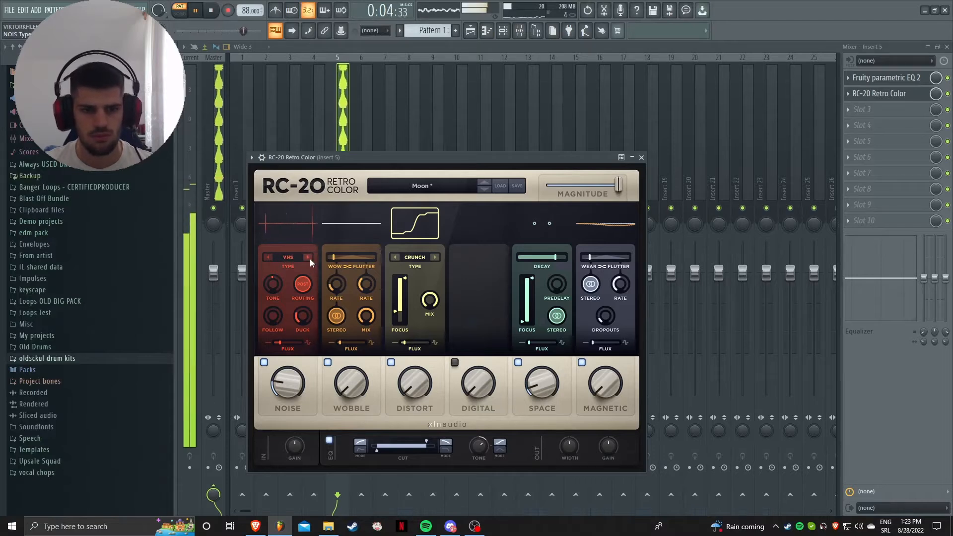
left_click(308, 257)
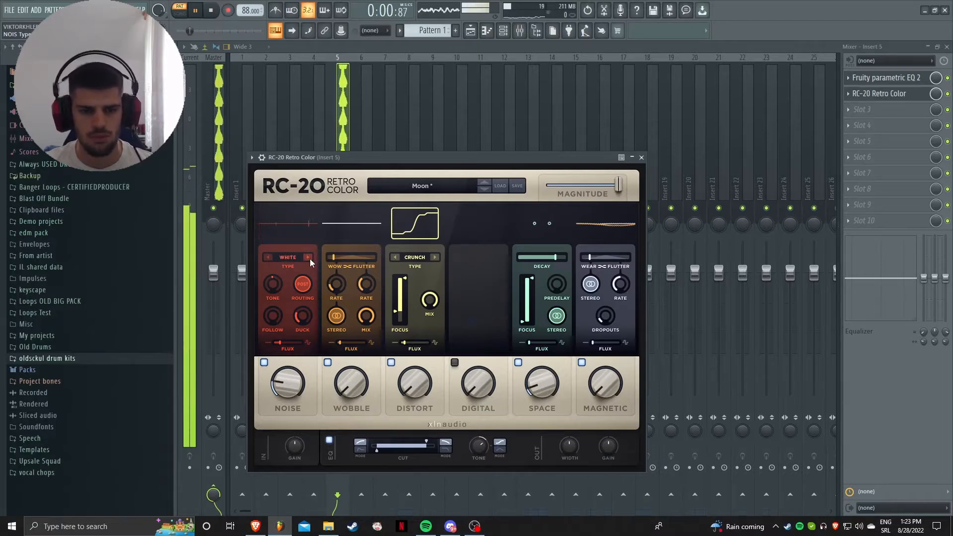
left_click(308, 257)
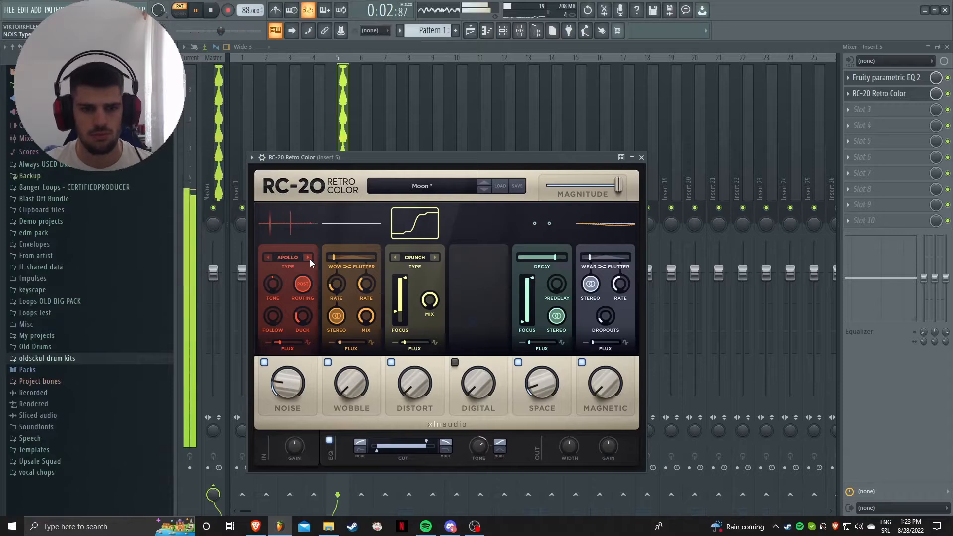
mouse_move(295, 370)
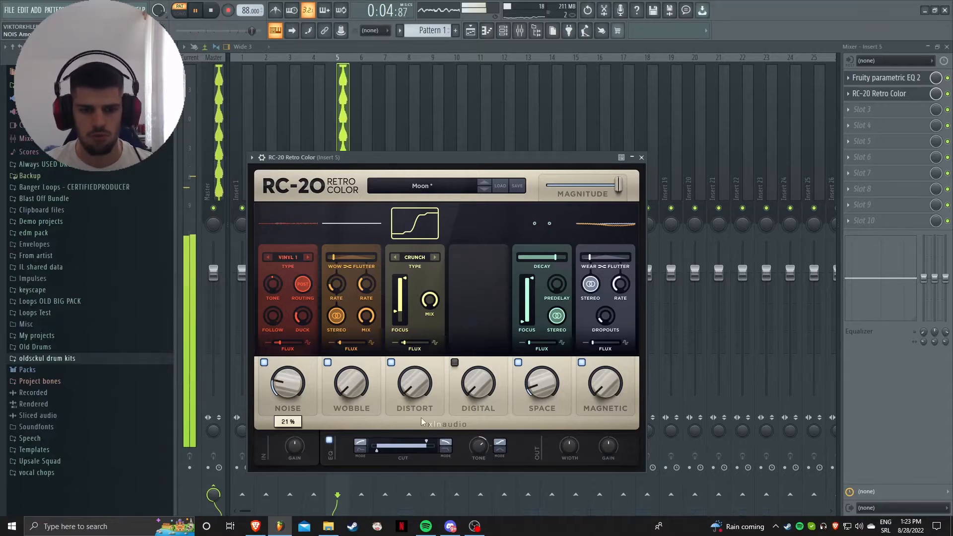
left_click_drag(376, 451, 373, 451)
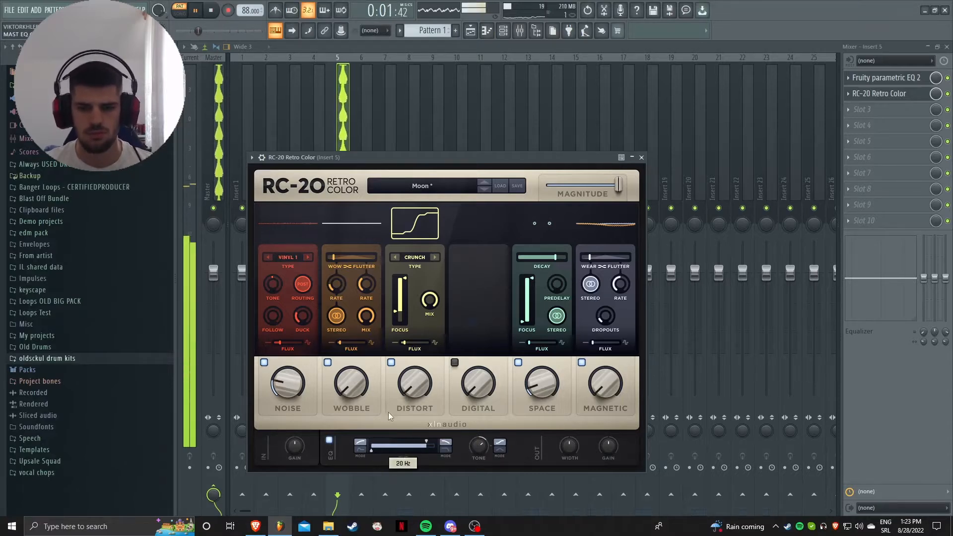
mouse_move(481, 473)
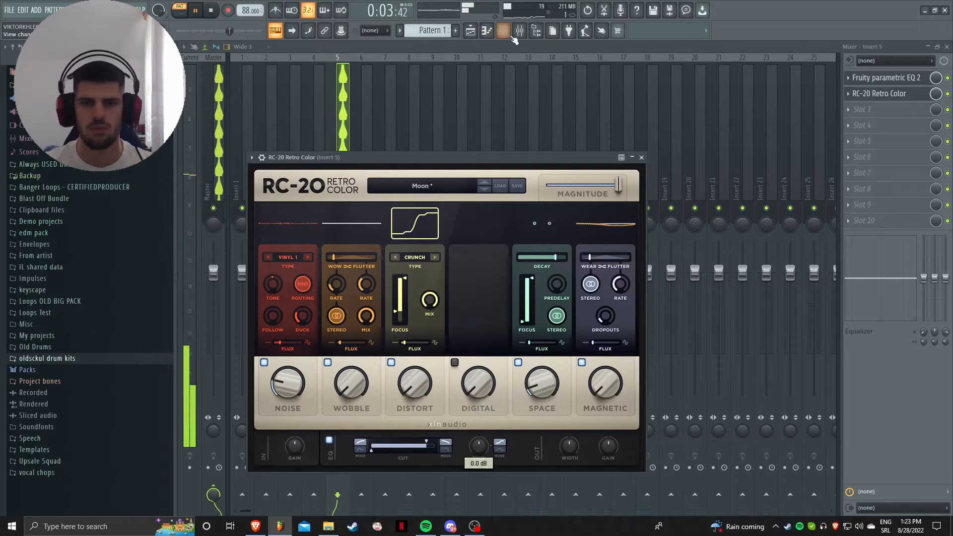
Duplicate the entire two-bar reFX Nexus pattern into bars 3 and 4 of the piano roll
left_click(503, 30)
key("space")
right_click(390, 185)
left_click(404, 181)
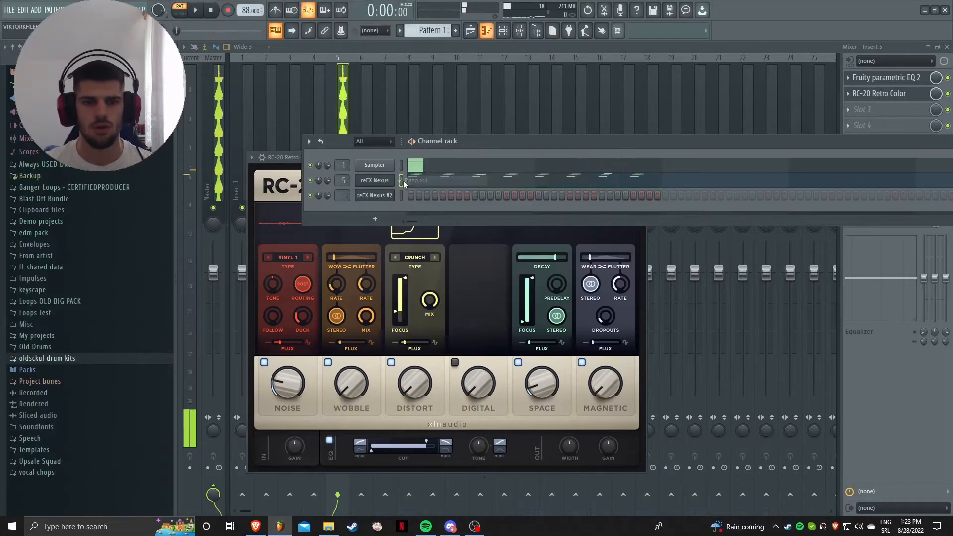
right_click(390, 183)
left_click(404, 181)
key("ctrl+a")
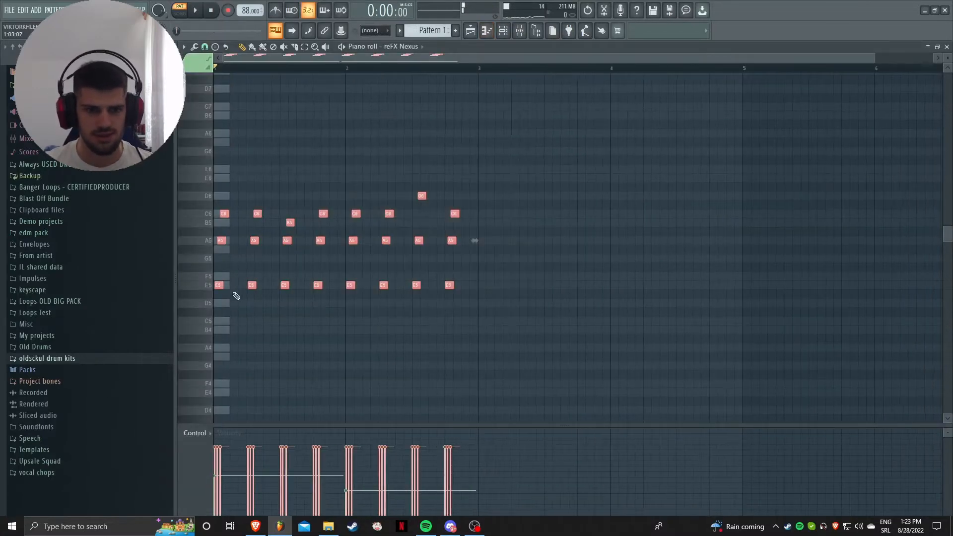
key("ctrl+b")
Route reFX Nexus #2 to mixer track 5 and load the preset CL Soft Piano and Guitars from the Classical category
left_click(503, 31)
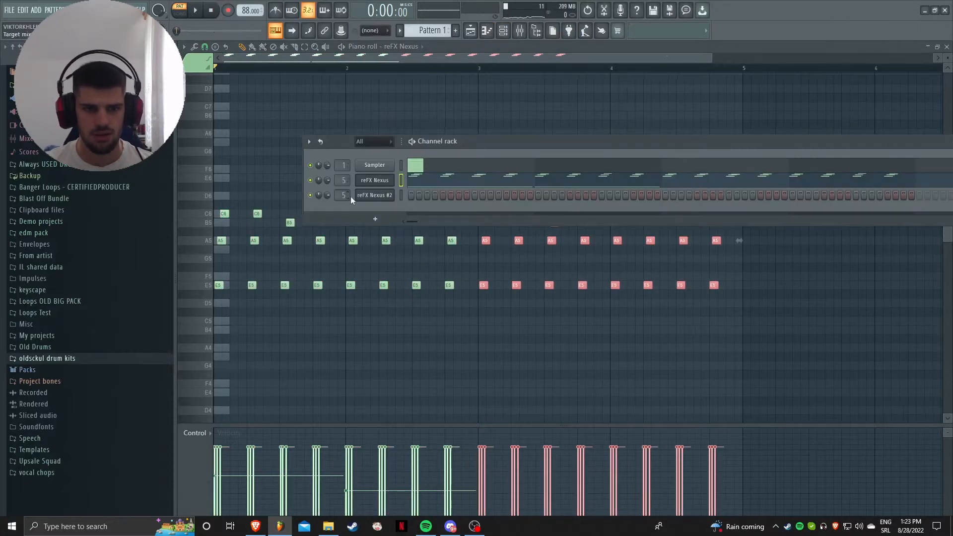
left_click(375, 196)
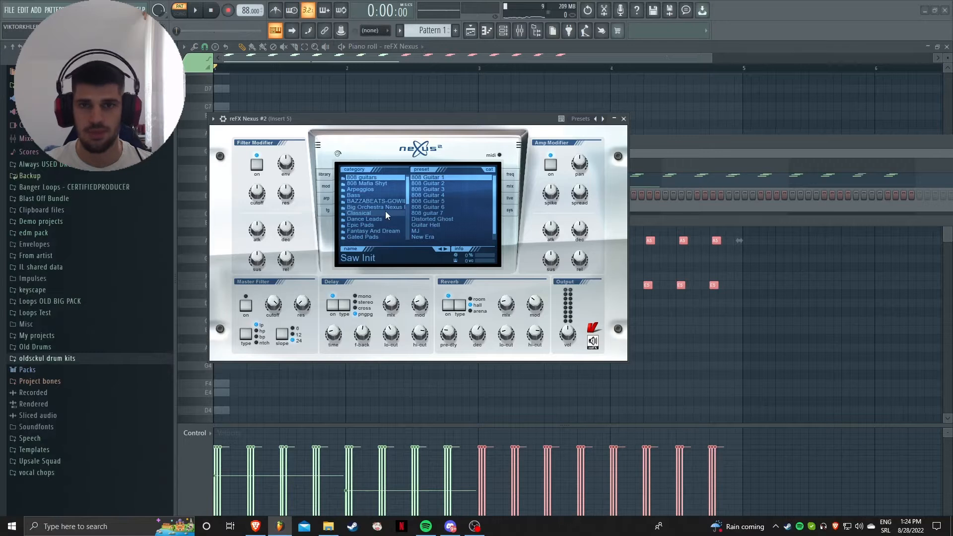
left_click(396, 205)
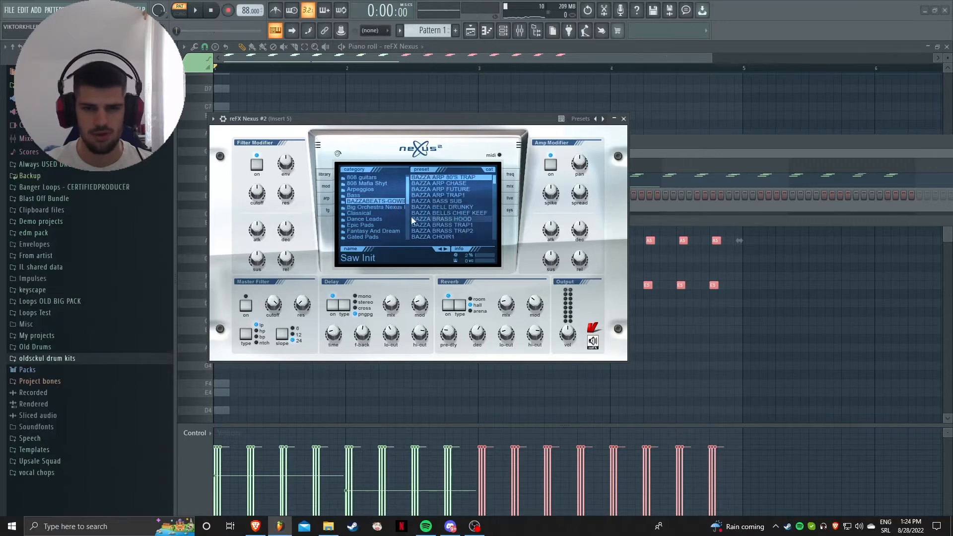
left_click(388, 212)
left_click(455, 206)
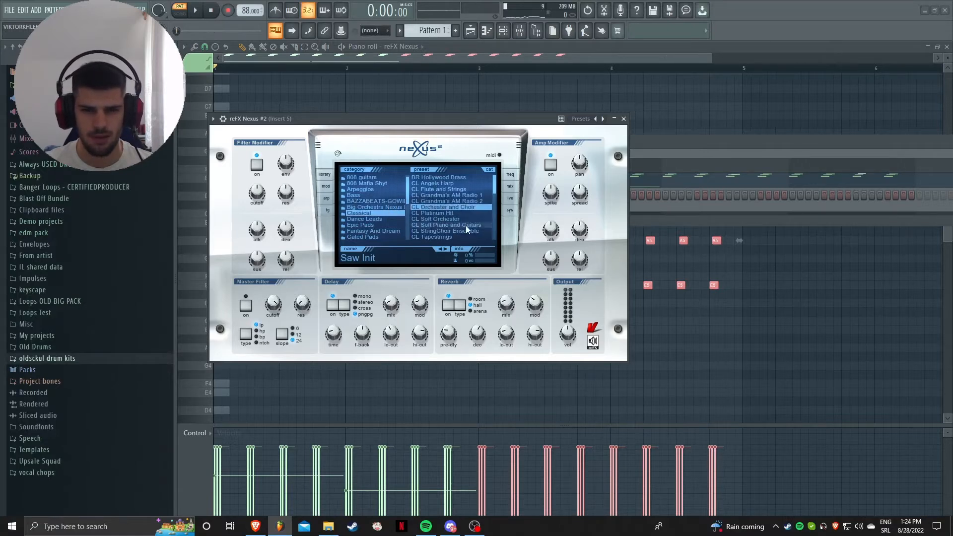
left_click(462, 223)
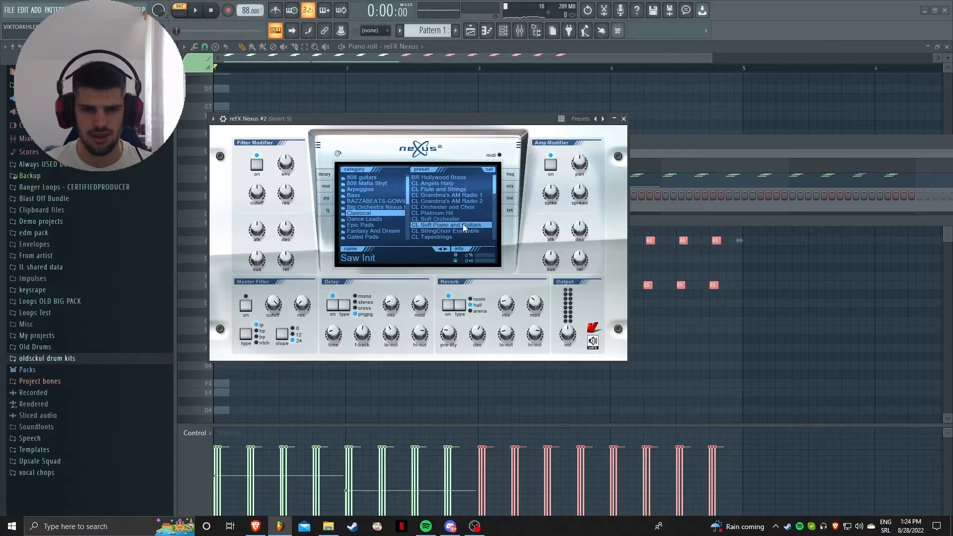
left_click_drag(427, 123, 590, 126)
Add an A5 note on beat 2 of bar 1 and a C6 one step after it for reFX Nexus #2
right_click(364, 196)
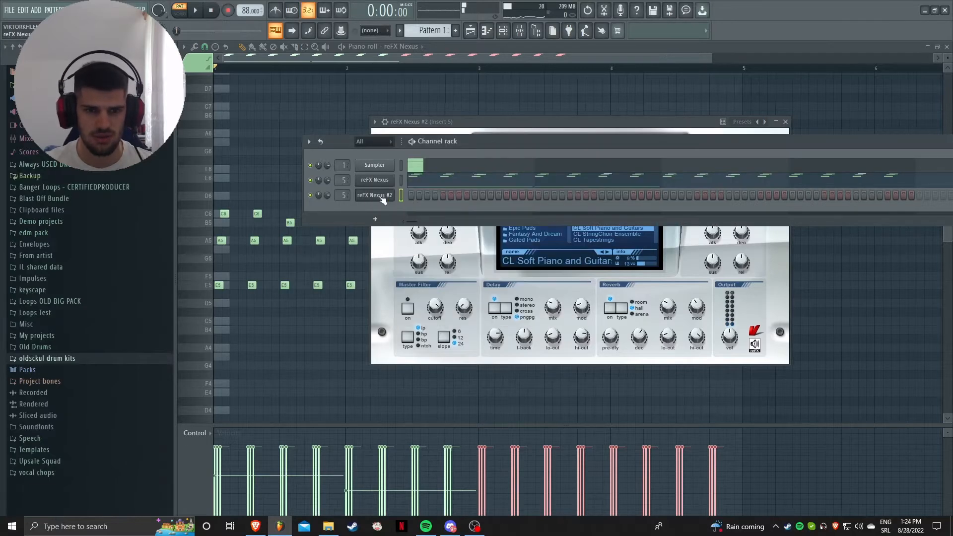
right_click(383, 196)
left_click(410, 196)
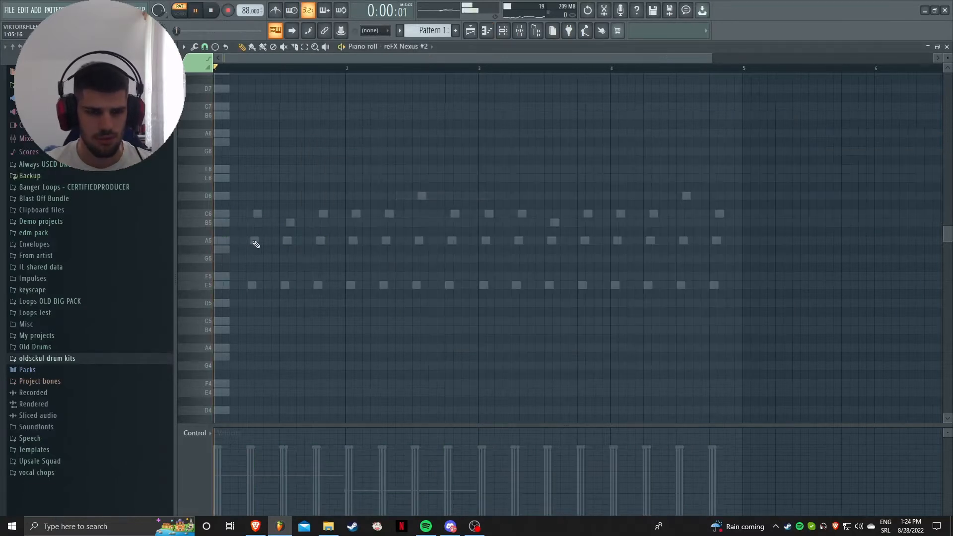
left_click(253, 241)
left_click(257, 214)
Shorten the A5 and C6 notes to under half a beat, raise their velocities with C6 louder, and play the pattern
key("ctrl+a")
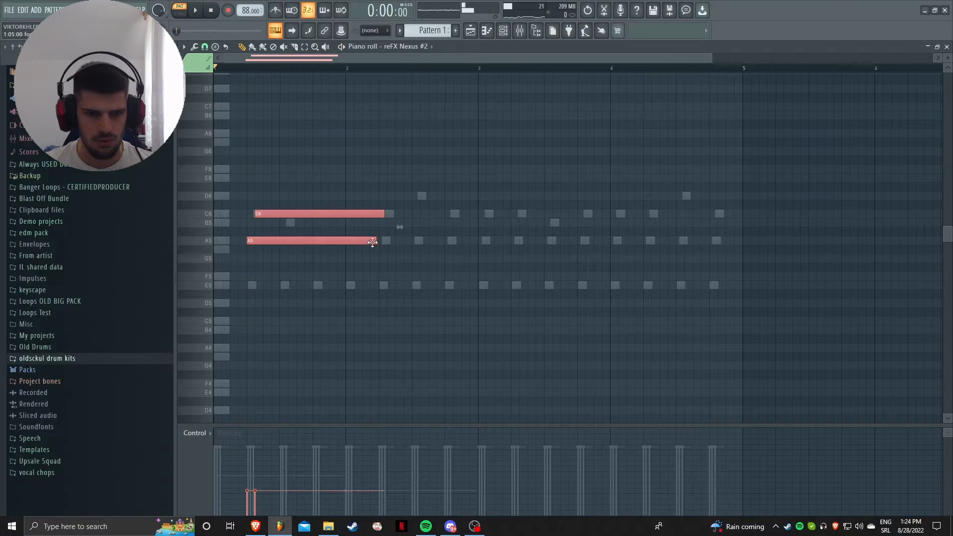
left_click_drag(375, 242, 264, 244)
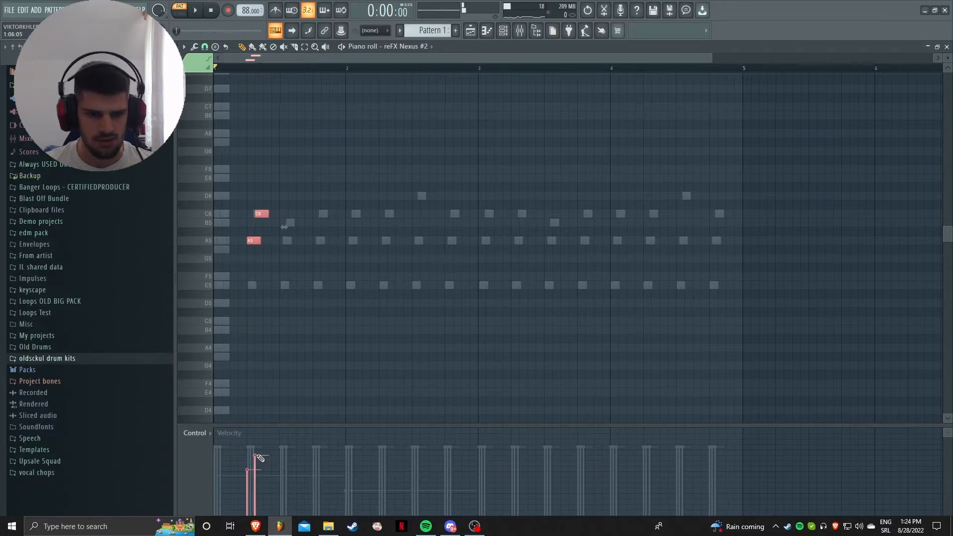
left_click(312, 257)
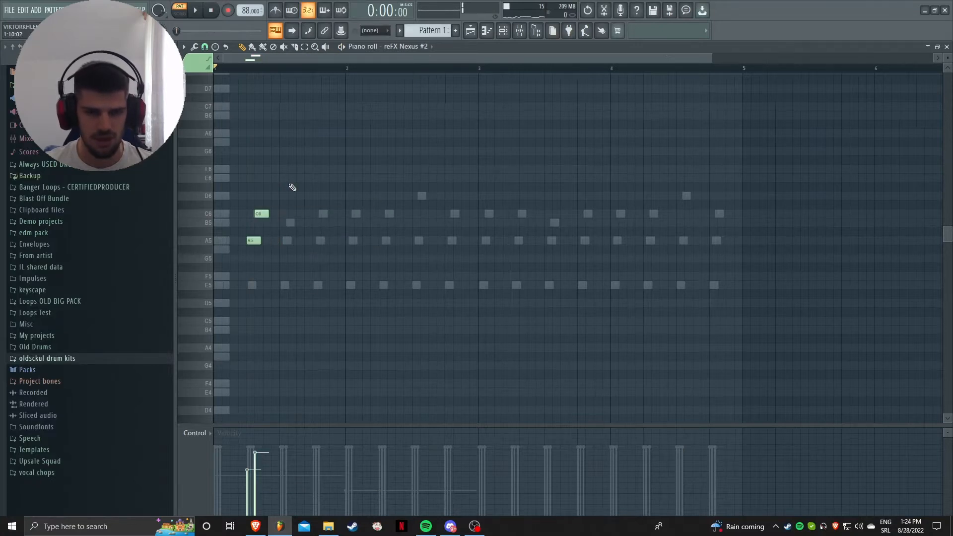
key("space")
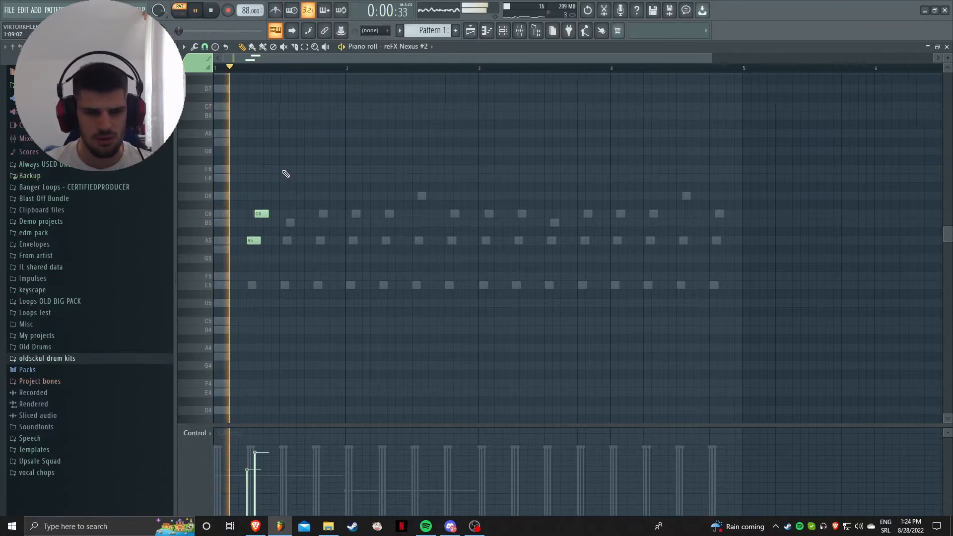
Add a C6 on beat 3 of bar 1, A5 and a slightly delayed C6 on beat 2 of bar 2, and D6 on beat 3
left_click(283, 169)
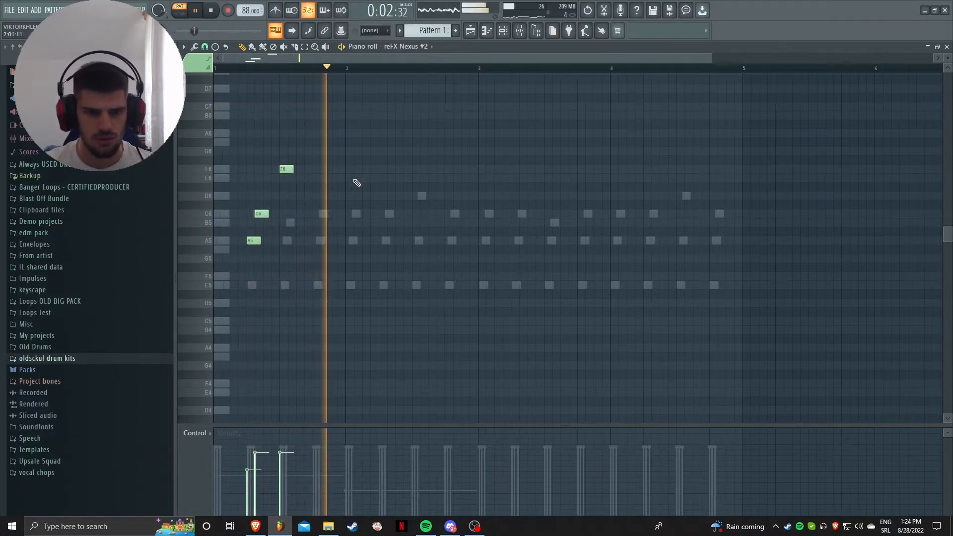
right_click(287, 169)
left_click(289, 217)
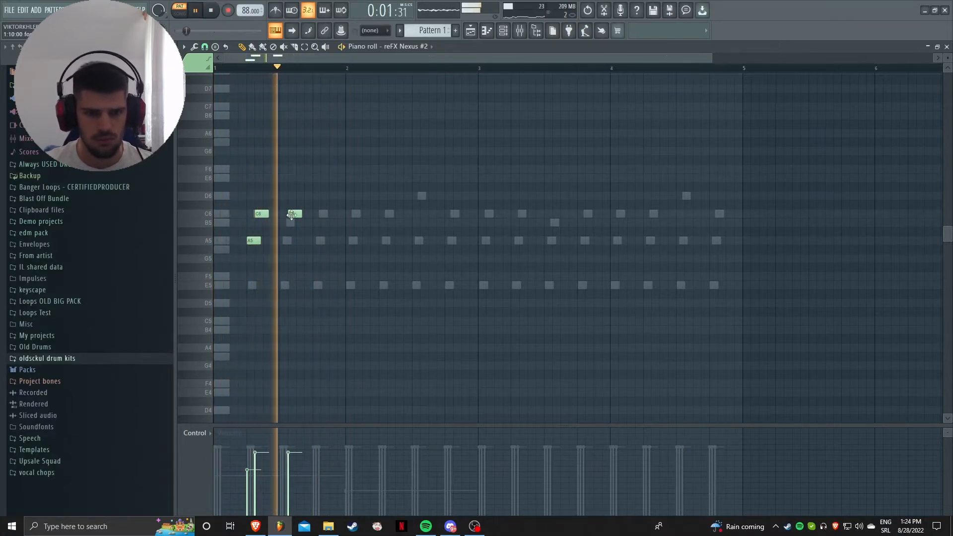
left_click(382, 240)
left_click(384, 214)
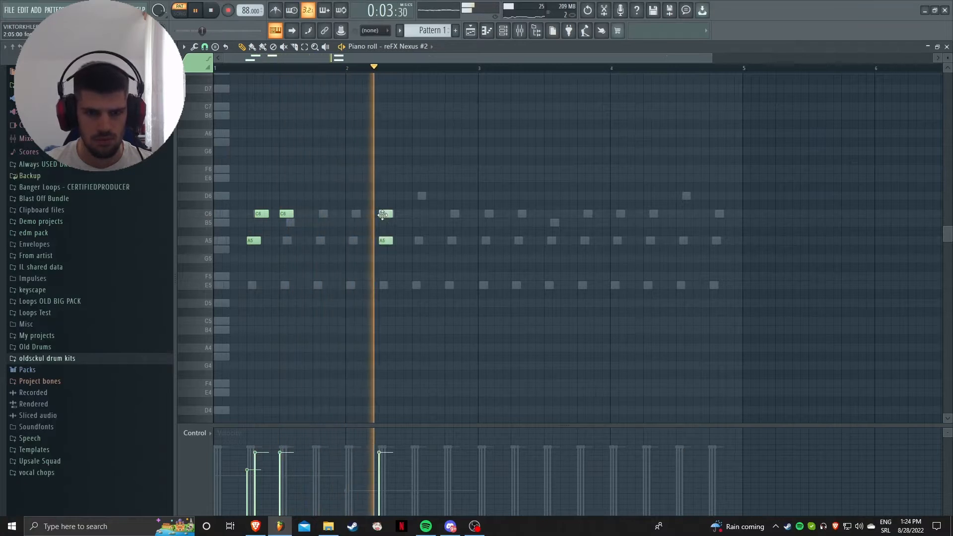
left_click(414, 197)
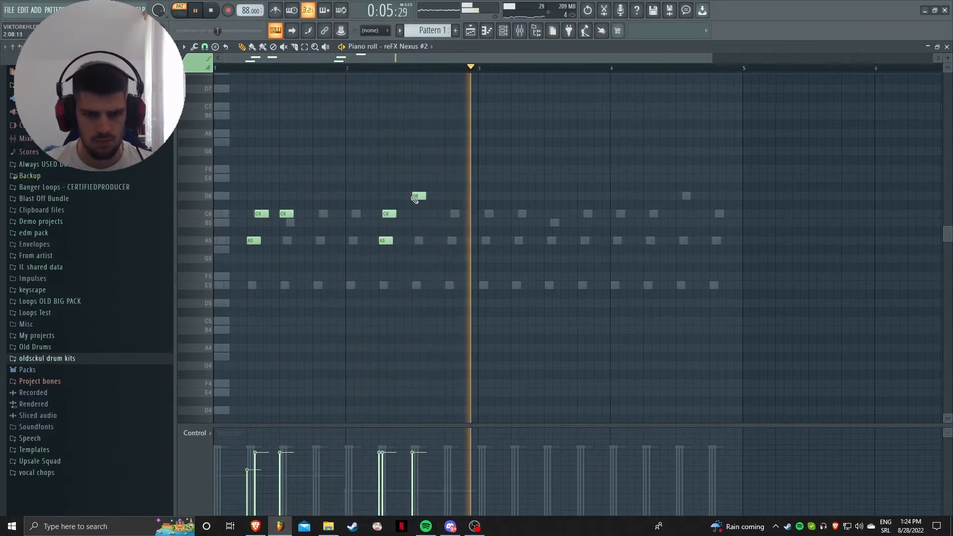
key("space")
left_click(357, 231)
right_click(361, 230)
Duplicate the whole reFX Nexus #2 phrase so the copy starts at bar 3, and play the pattern
key("ctrl+a")
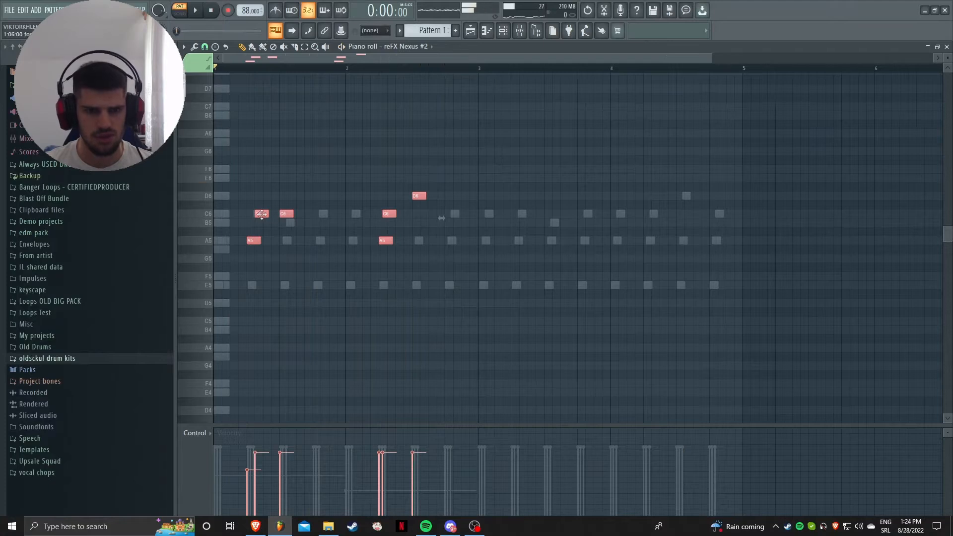
left_click_drag(262, 214, 490, 209)
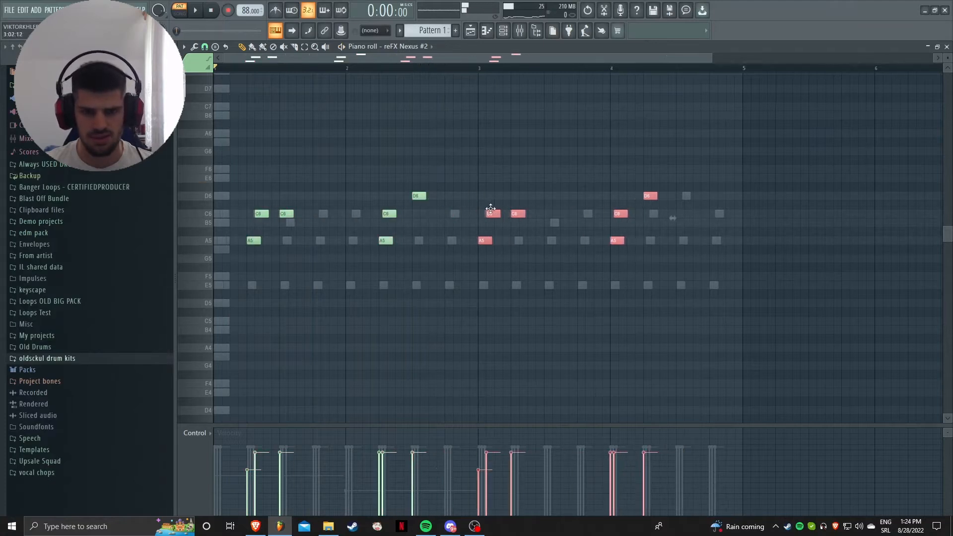
key("space")
Shorten all reFX Nexus #2 notes slightly, transpose them up one octave, and clear the selection
key("ctrl+a")
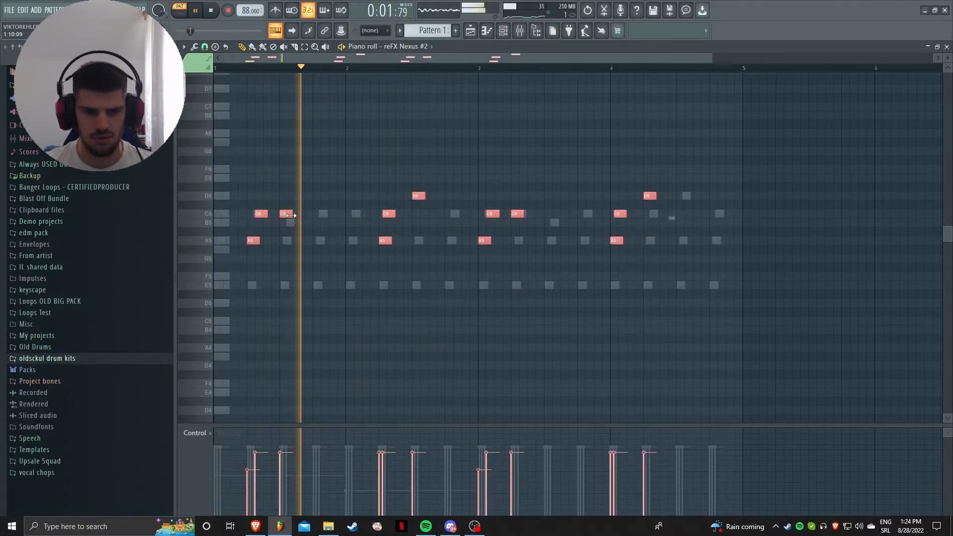
key("ctrl+Up")
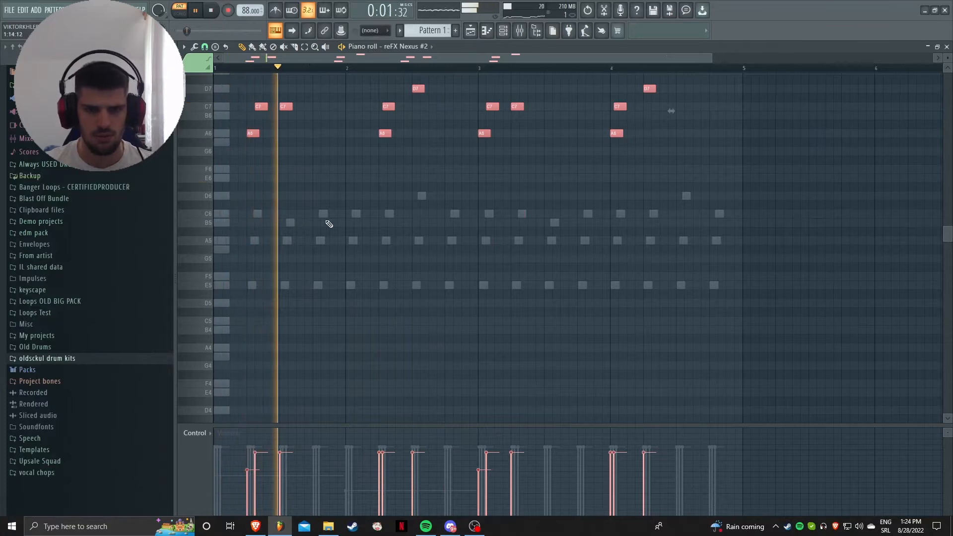
scroll(387, 246, "up", 2)
key("ctrl+d")
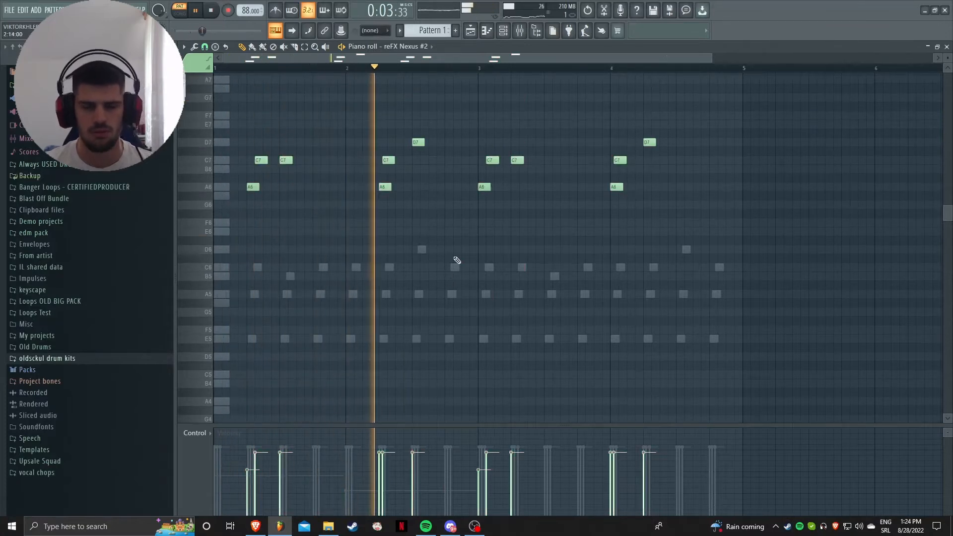
Move the duplicated notes in bars 3 and 4 one beat later so the first A6 starts on beat 2 of bar 3
key("F6")
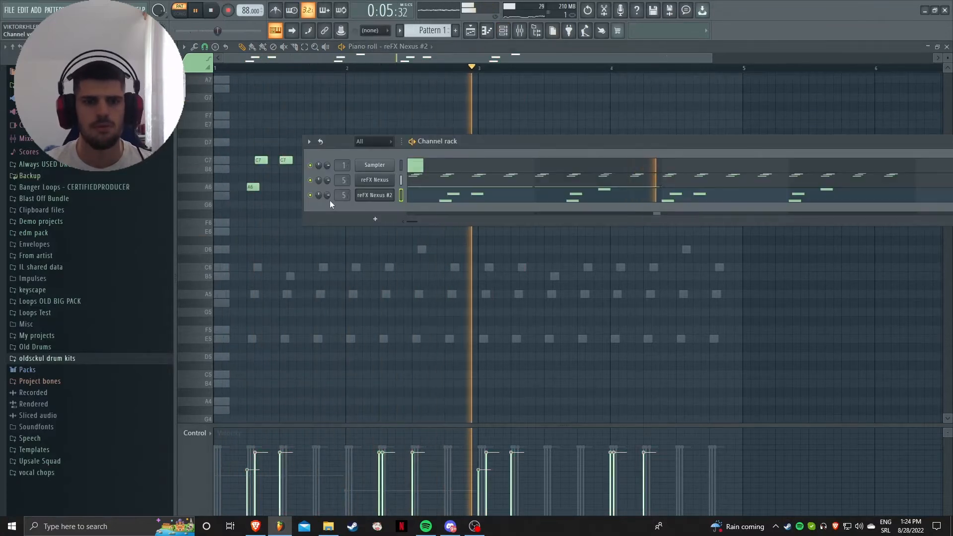
key("F6")
left_click_drag(477, 94, 678, 206)
key("space")
left_click_drag(483, 186, 517, 187)
key("ctrl+d")
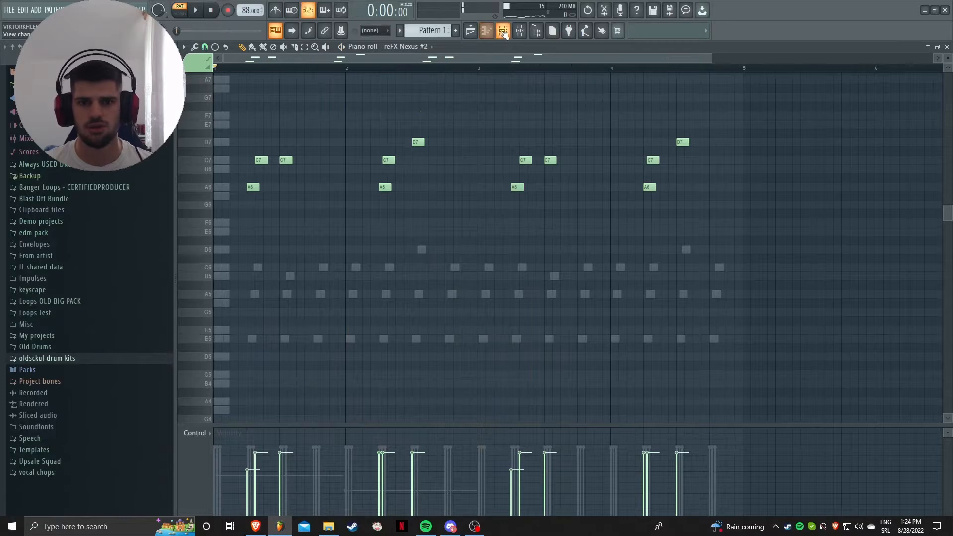
Show the playlist and channel rack, and open Boom Bap Drum Kit Vol. 1 Free Version in oldsckul drum kits with its Snare folder collapsed
left_click(472, 31)
left_click(503, 31)
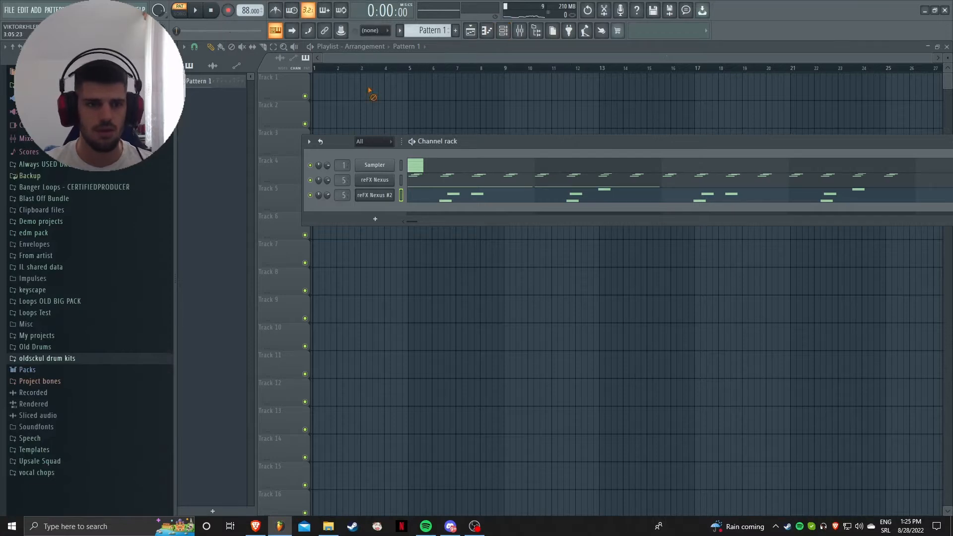
key("F6")
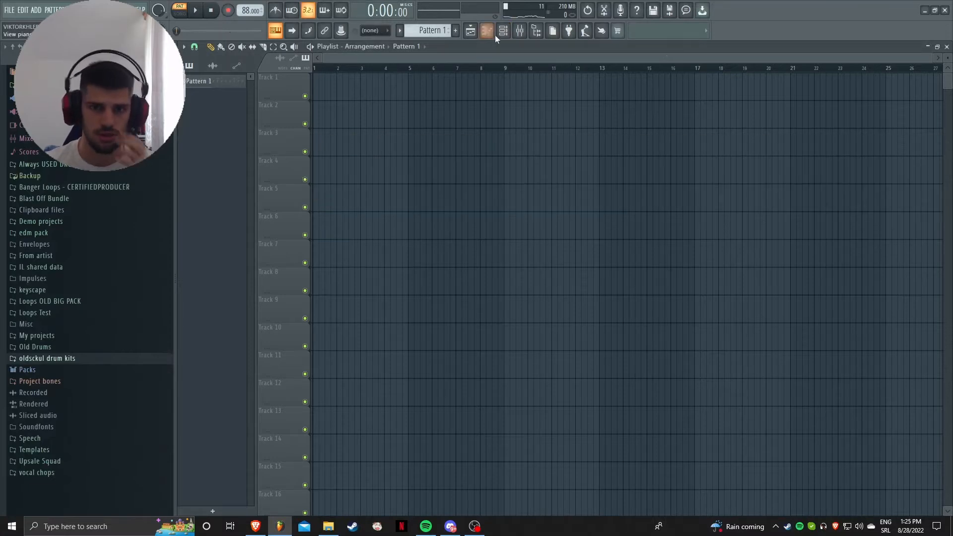
key("F6")
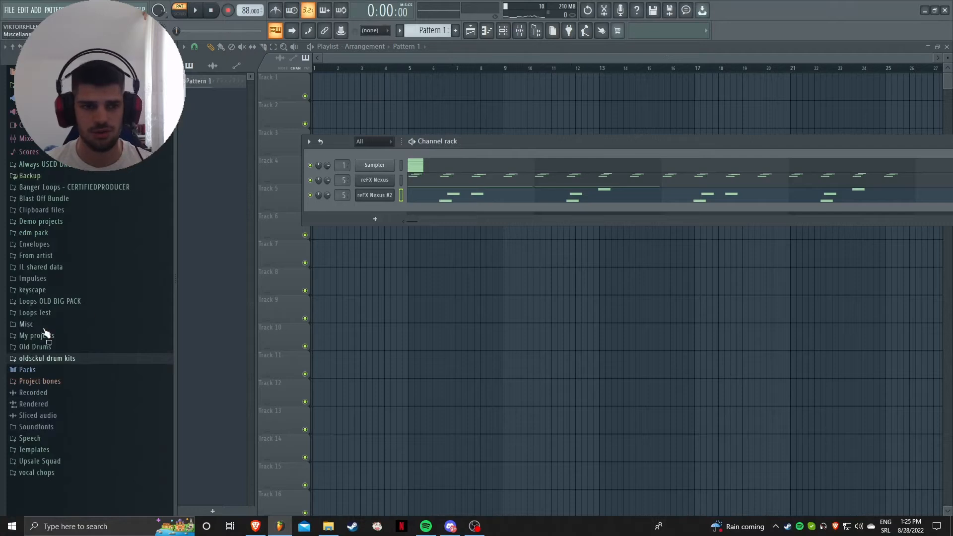
left_click(56, 362)
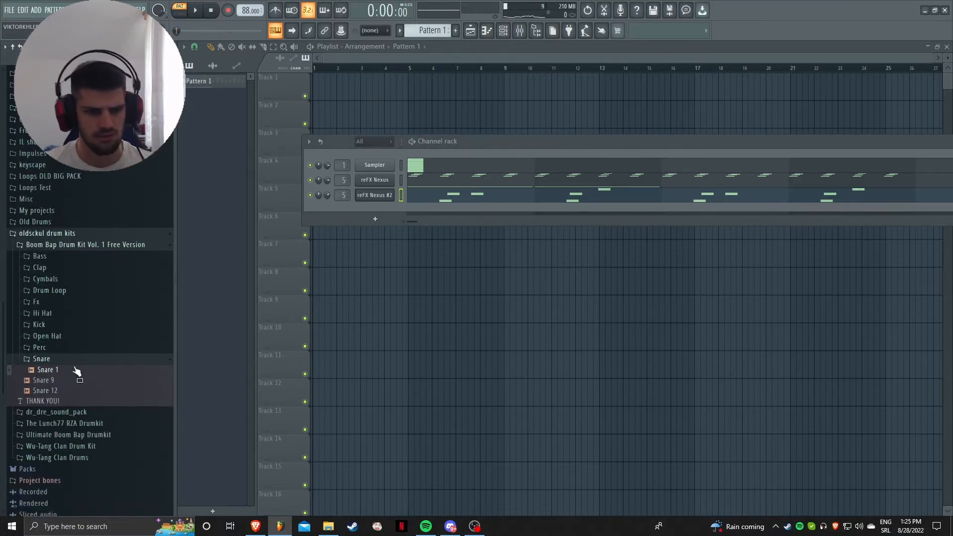
left_click(68, 362)
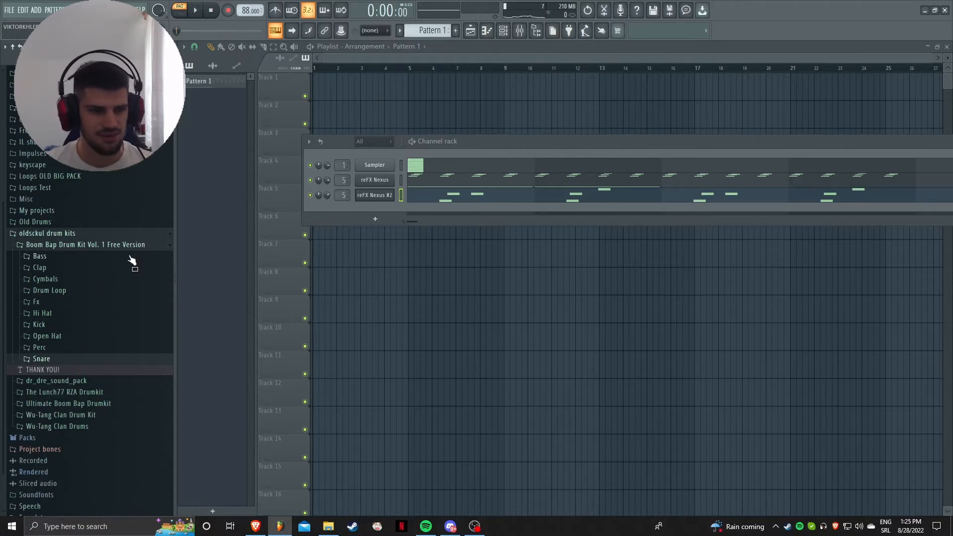
scroll(126, 278, "down", 2)
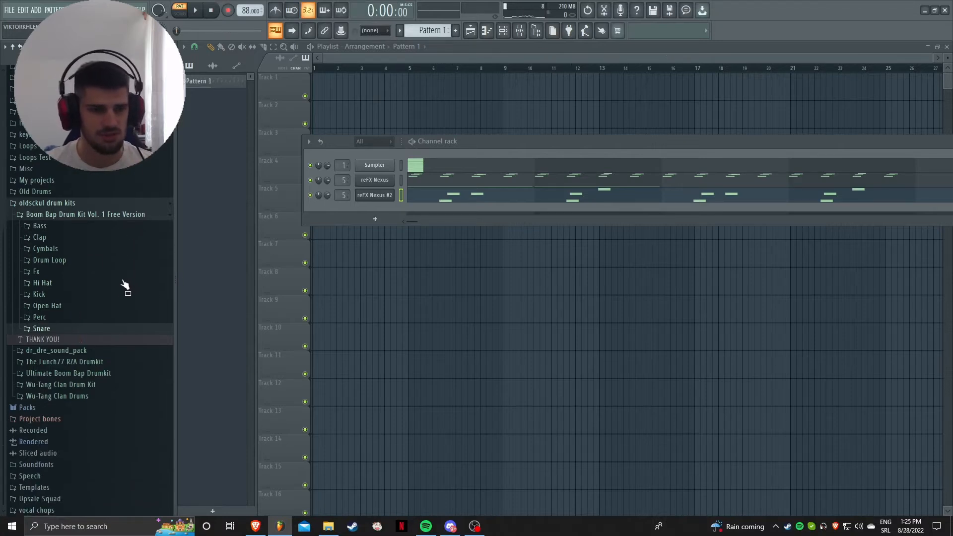
Audition the kit's kick samples while the pattern plays and add Kick 6 as a new channel
left_click(89, 298)
key("space")
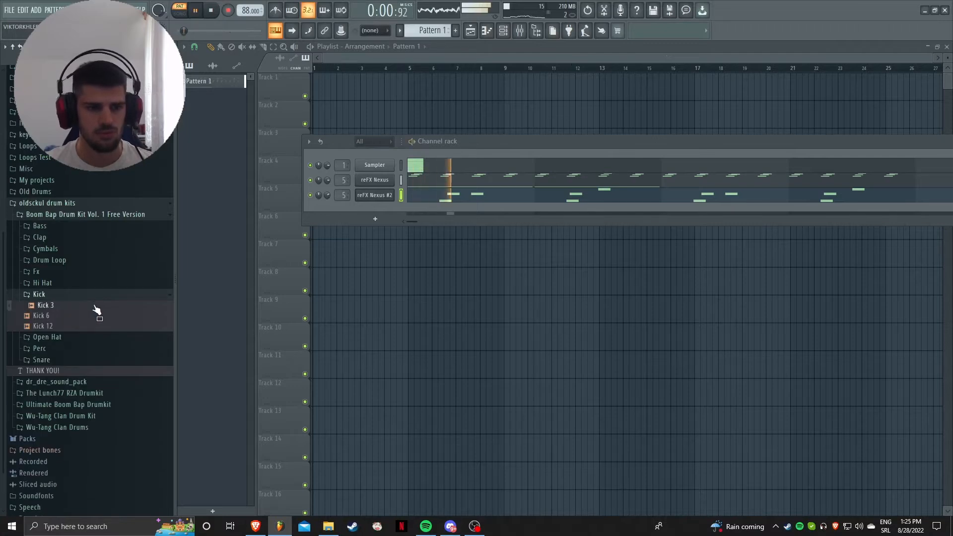
left_click(103, 328)
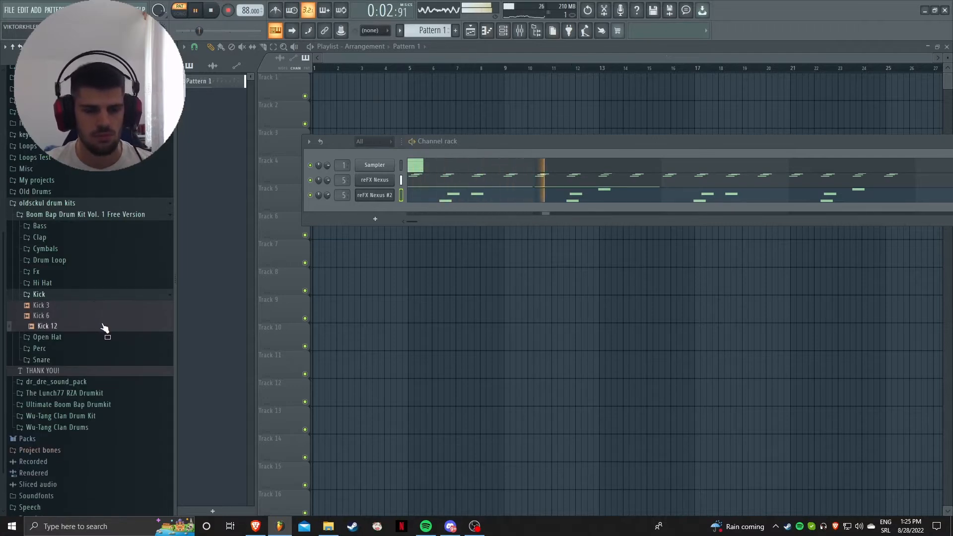
left_click(97, 316)
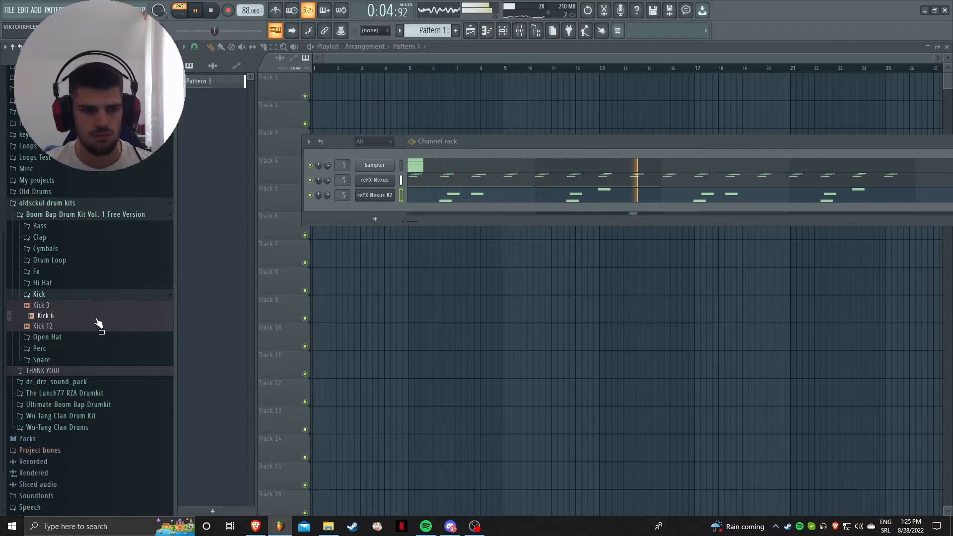
left_click_drag(97, 317, 373, 210)
left_click(375, 210)
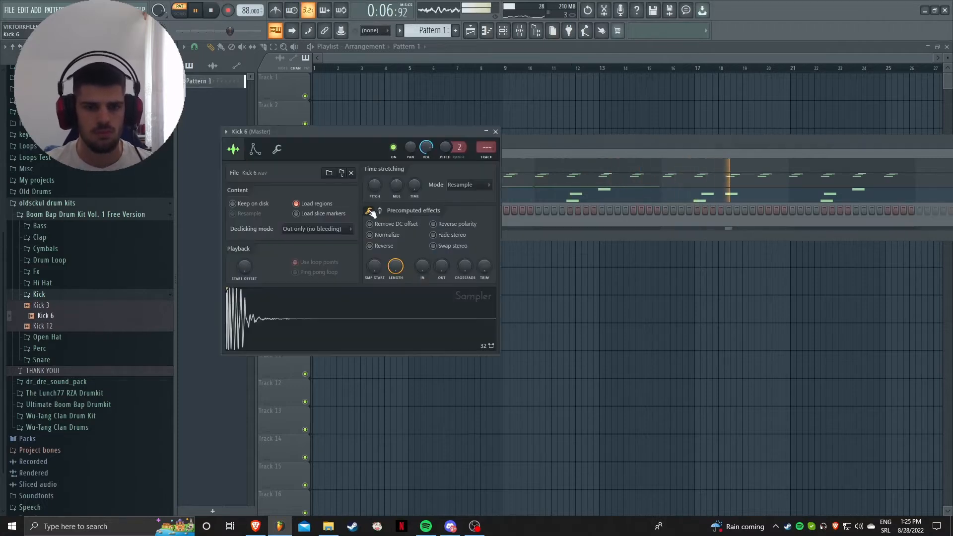
key("Escape")
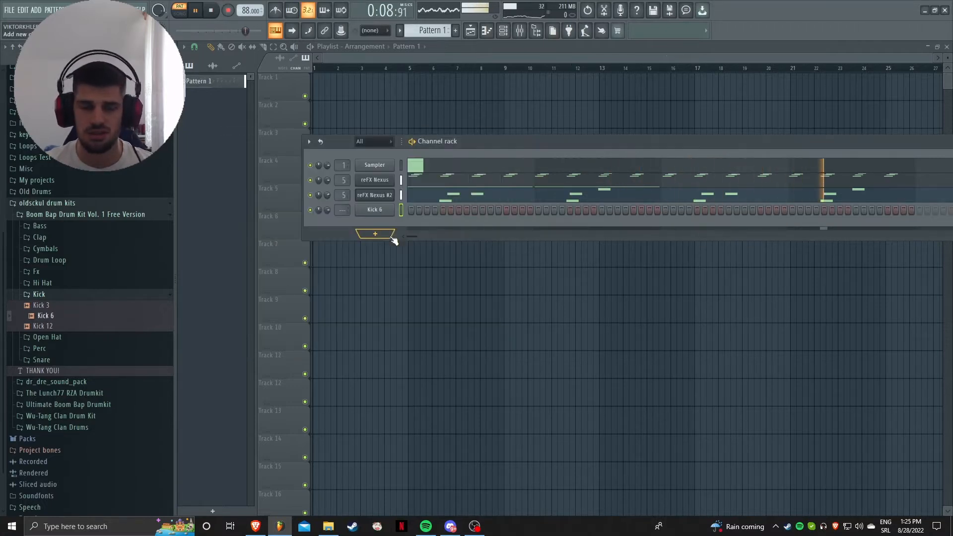
Program Kick 6 hits on steps 1, 11, 15, 17, 27, 31 and 33 against the playing pattern
key("space")
key("space")
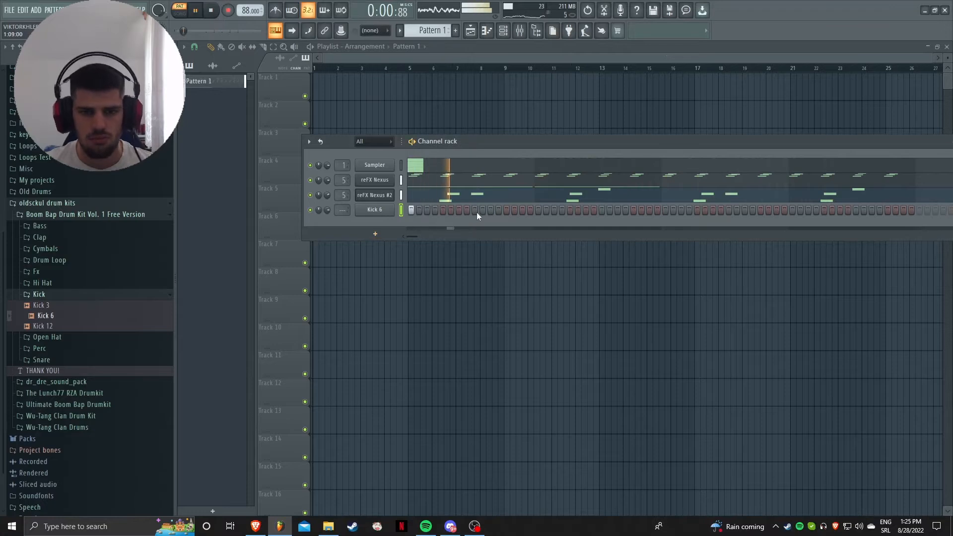
left_click(490, 211)
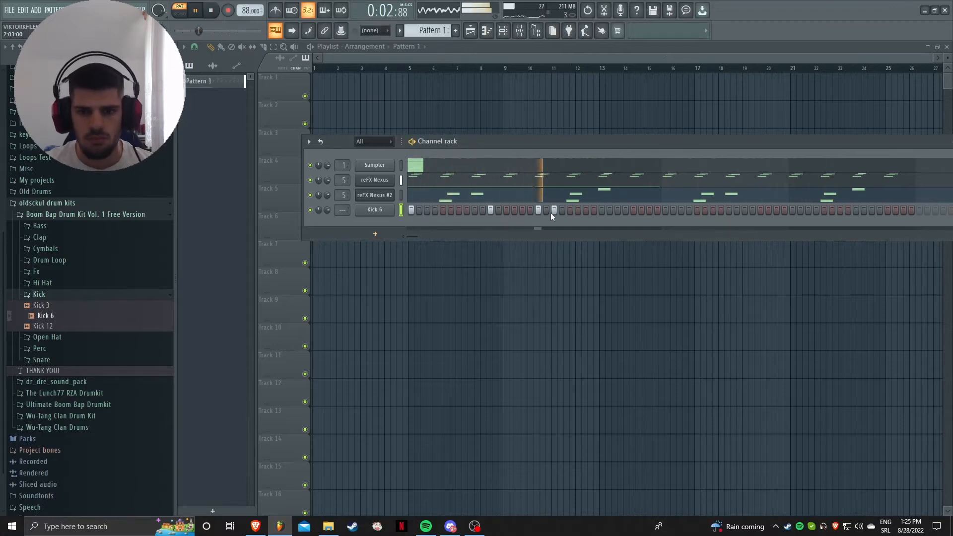
left_click(538, 211)
left_click(522, 211)
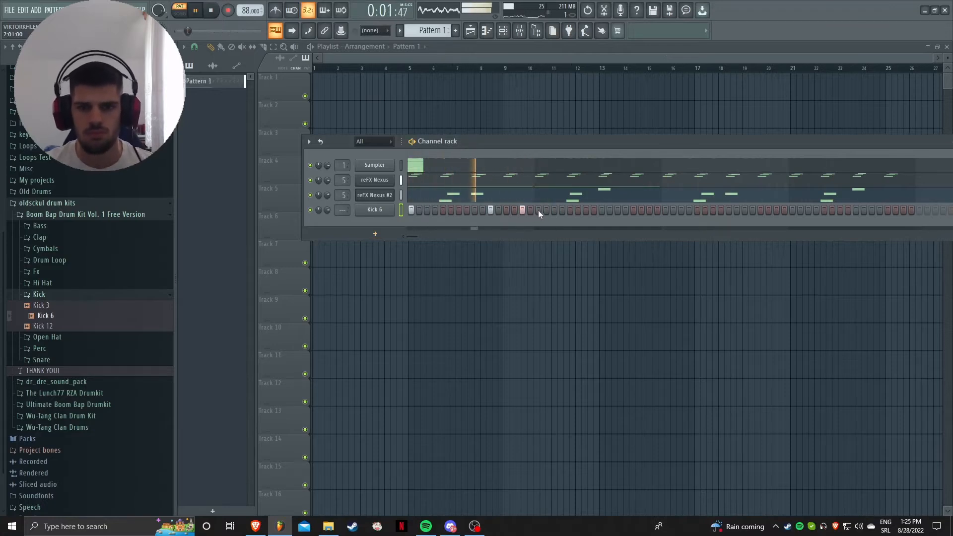
left_click(538, 210)
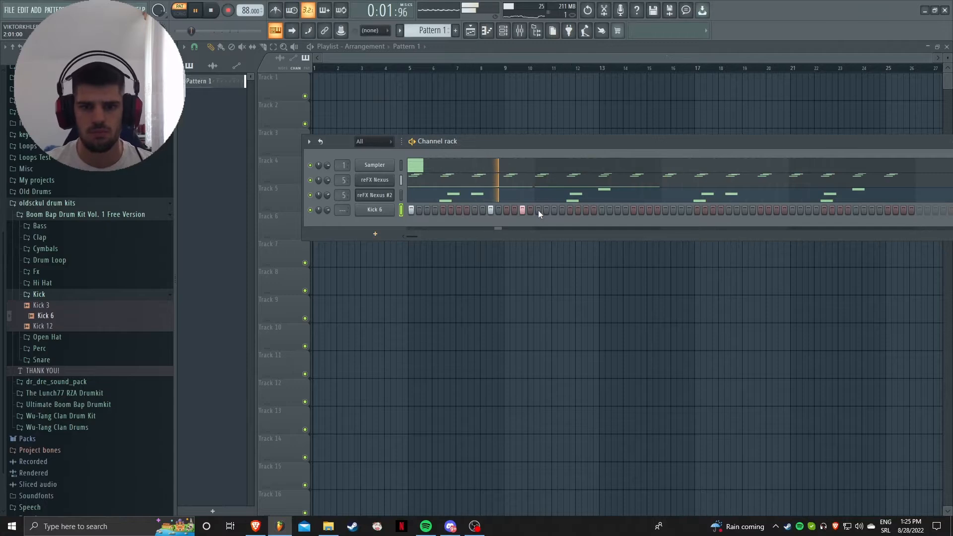
left_click(617, 210)
left_click(649, 210)
left_click(664, 211)
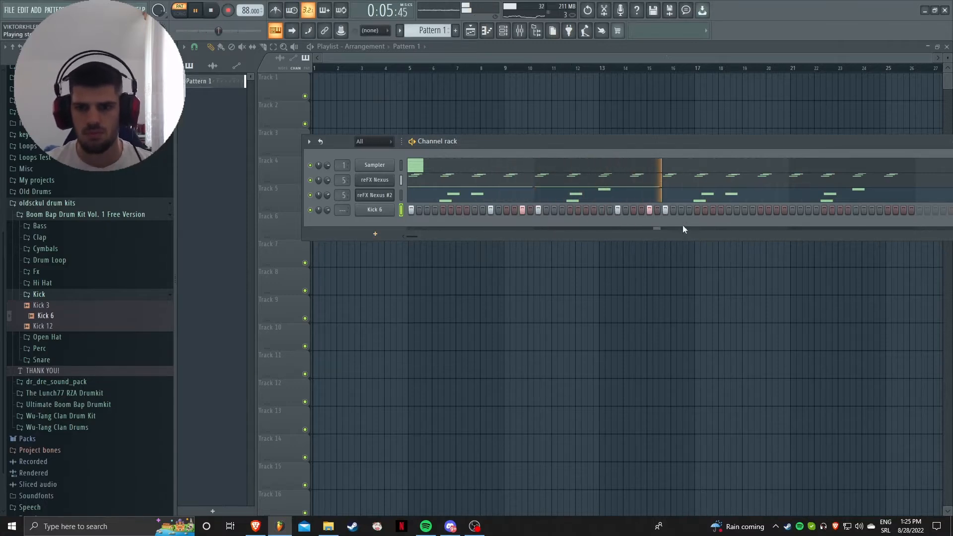
key("space")
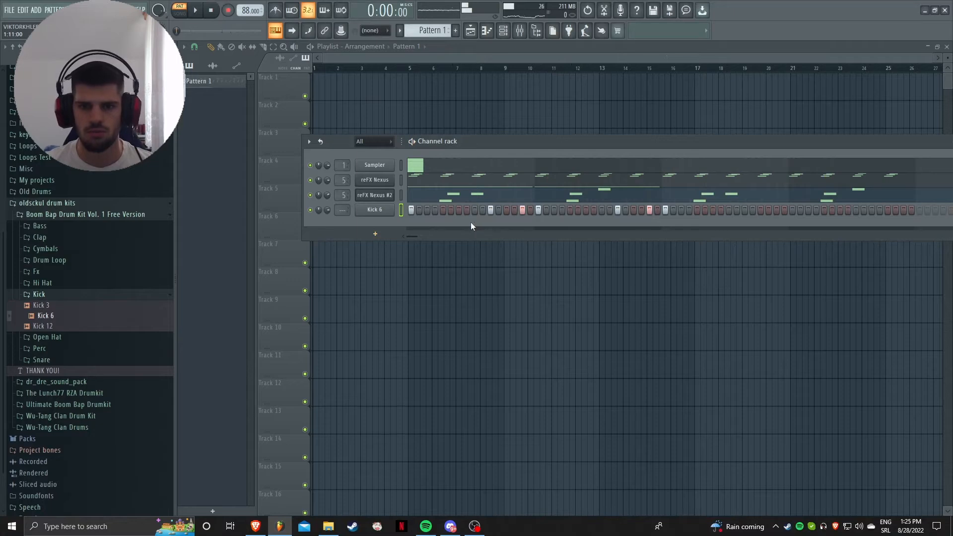
Audition Snare 1 and Snare 12 over the playing pattern and add Snare 12 as a new channel
left_click(75, 297)
left_click(75, 329)
key("space")
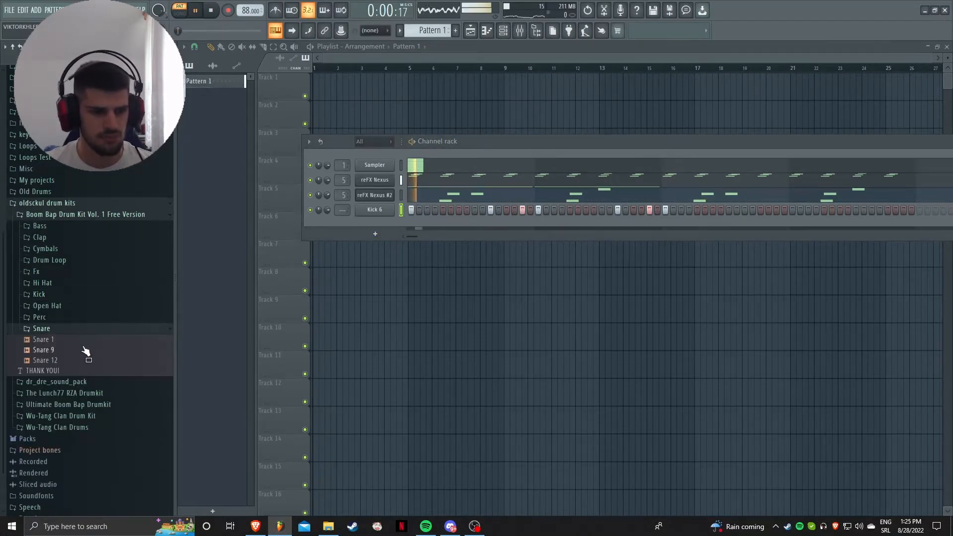
left_click(85, 340)
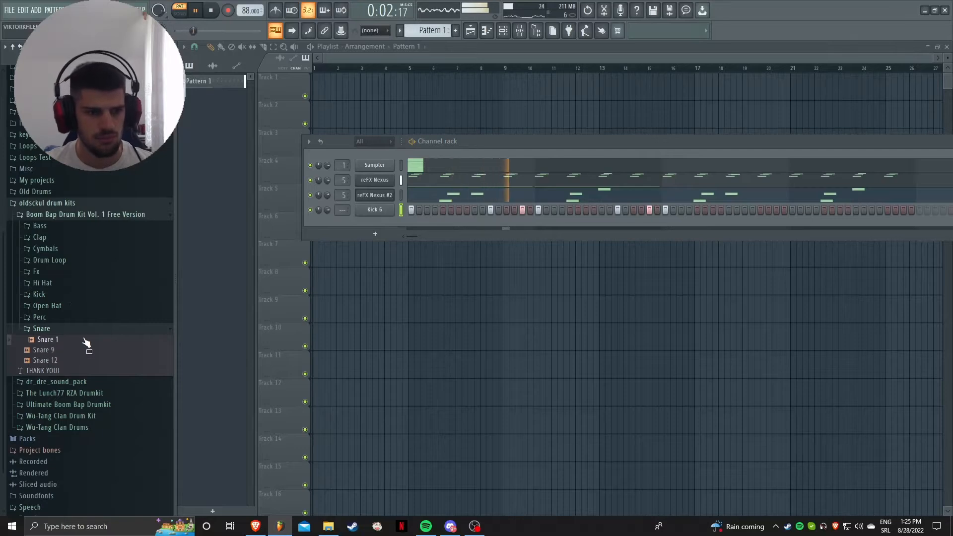
left_click(93, 361)
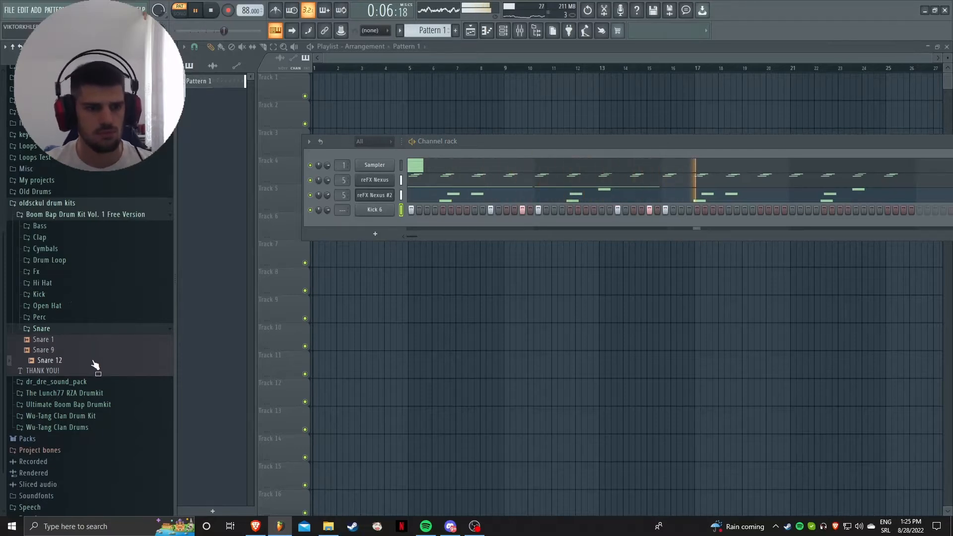
left_click_drag(94, 365, 372, 228)
key("space")
left_click(373, 226)
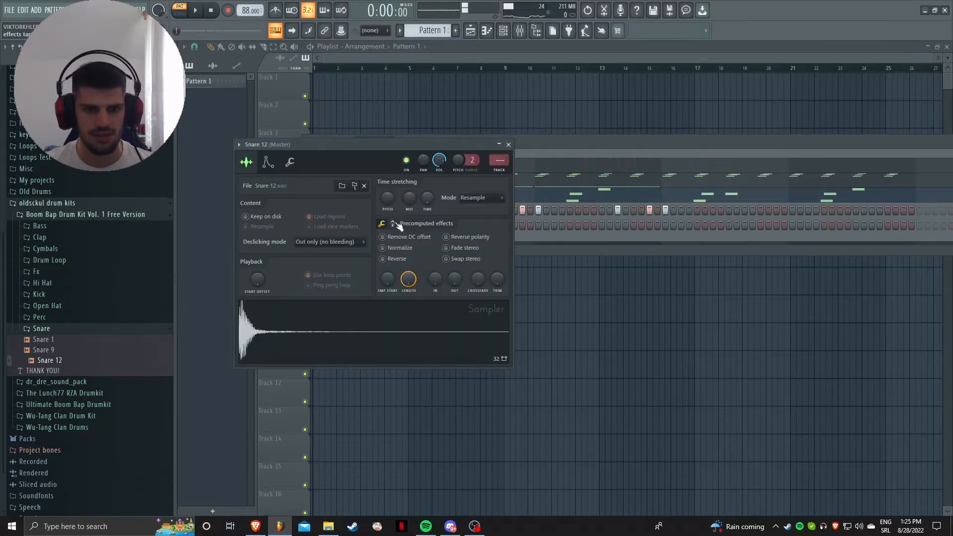
left_click(393, 224)
key("Escape")
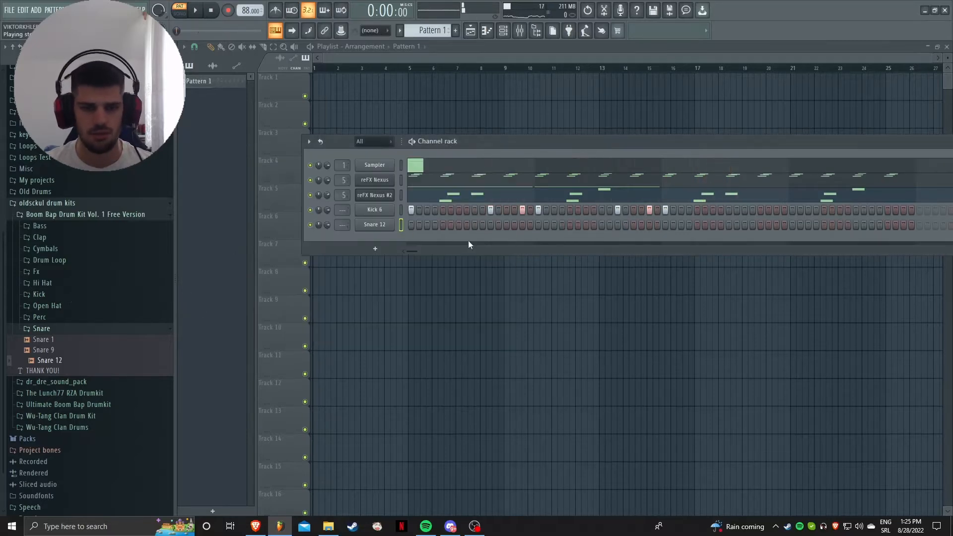
Program Snare 12 hits on steps 5, 13, 21 and 29 while the pattern plays
left_click(443, 224)
left_click(506, 225)
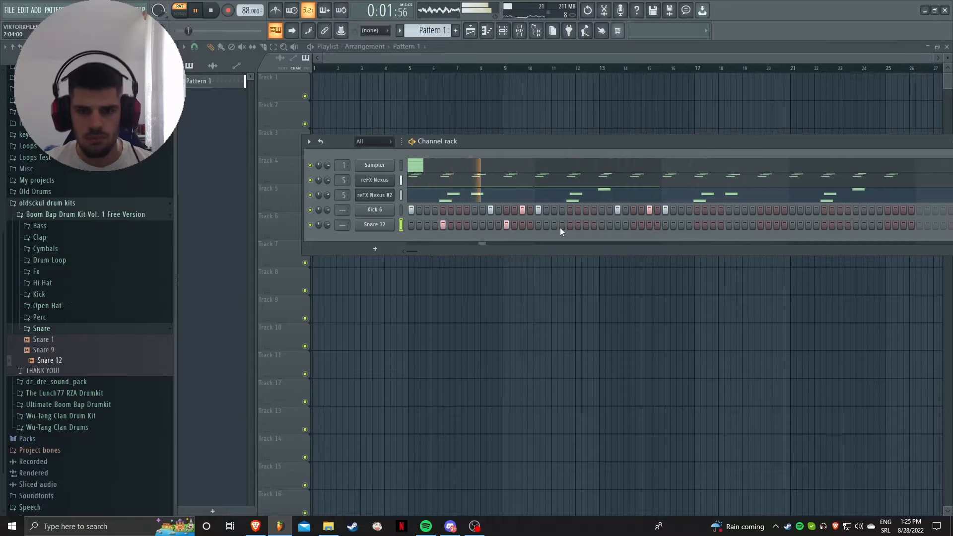
left_click(570, 225)
left_click(633, 225)
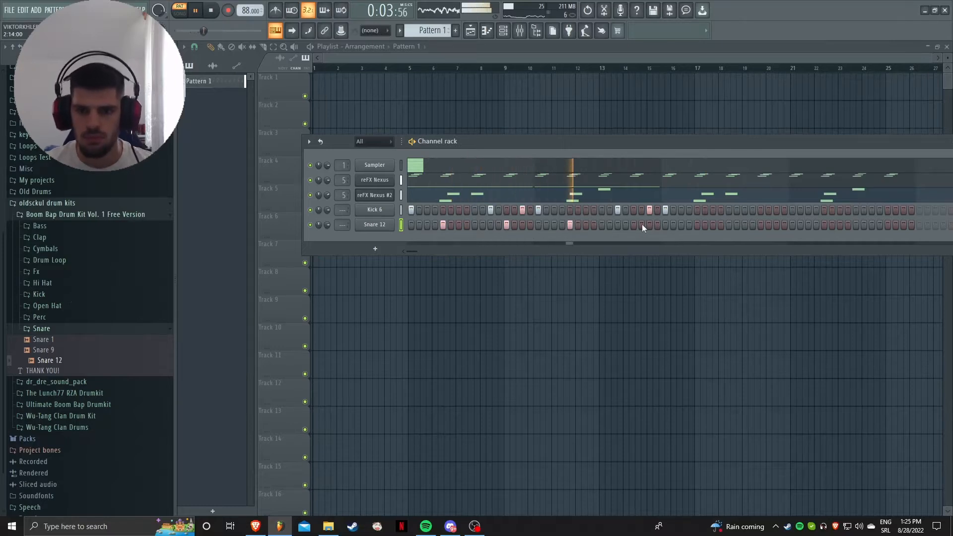
Program further Snare 12 hits on steps 37, 45, 53 and 61 while the pattern plays
left_click(697, 225)
left_click(761, 225)
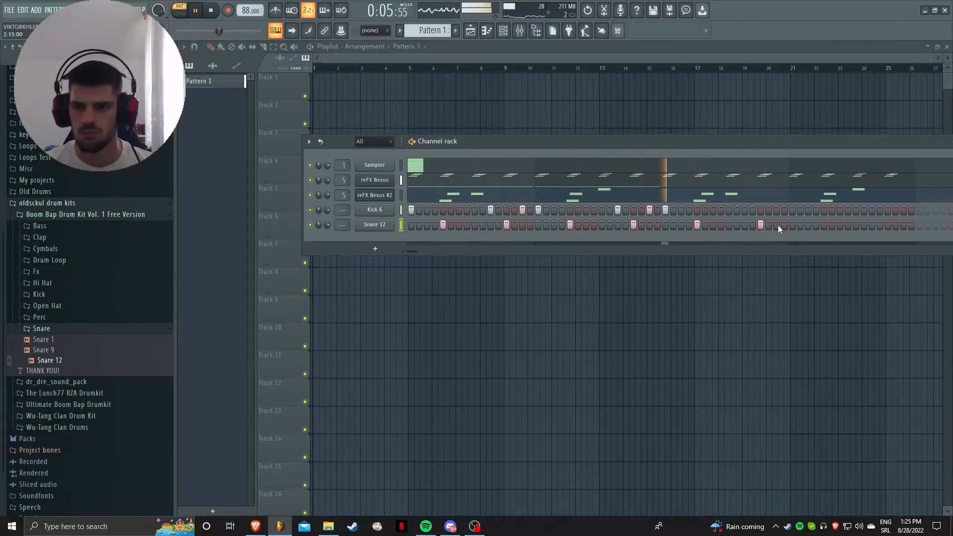
left_click(824, 225)
left_click(888, 225)
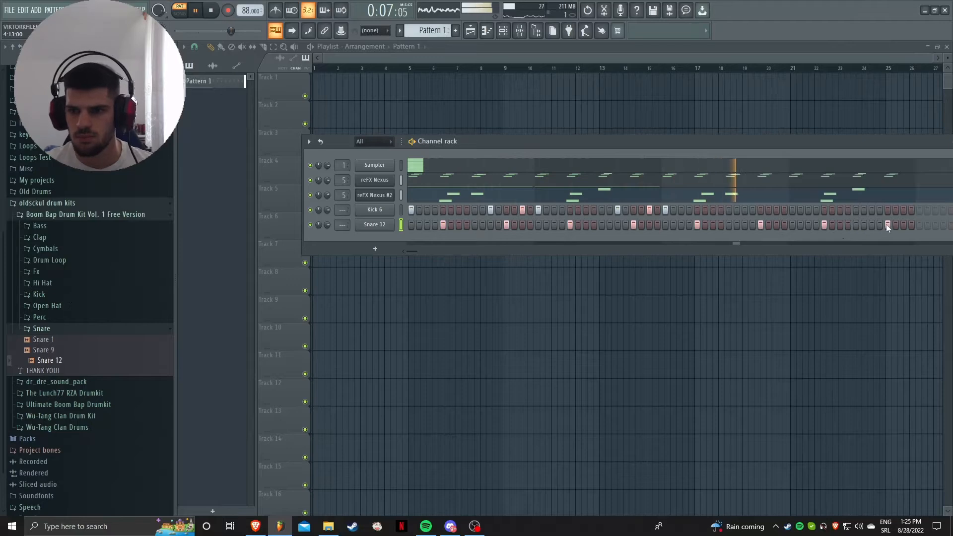
Stop the pattern, mute the reFX Nexus #2 channel and restart playback
key("space")
left_click(310, 195)
key("space")
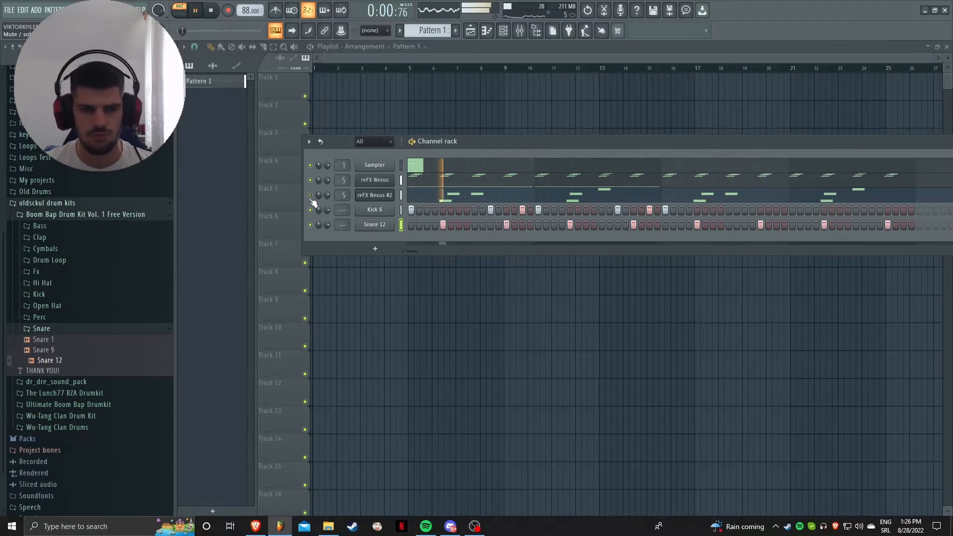
Close the Boom Bap Drum Kit and audition snare samples from The Lunch77 RZA Drumkit with playback stopped
left_click(77, 330)
left_click(68, 215)
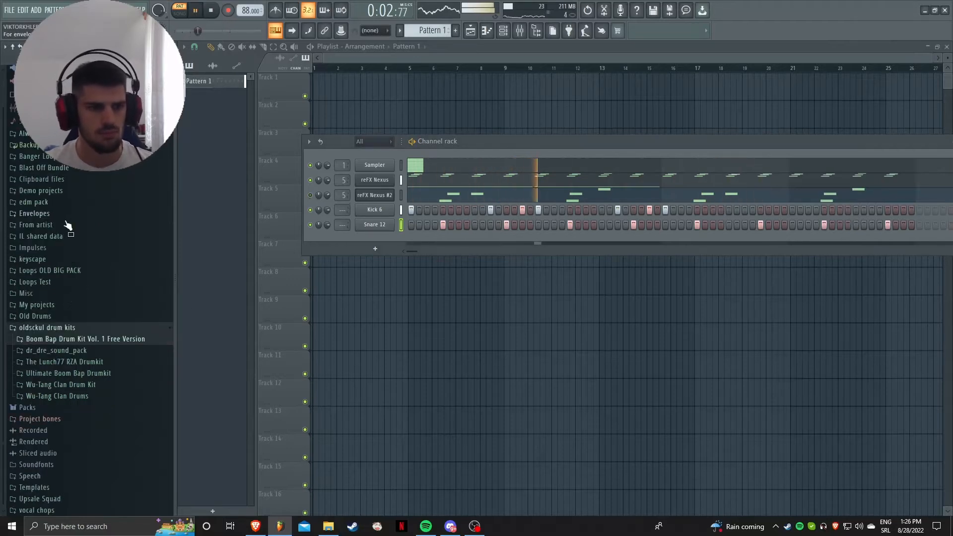
left_click(95, 361)
key("space")
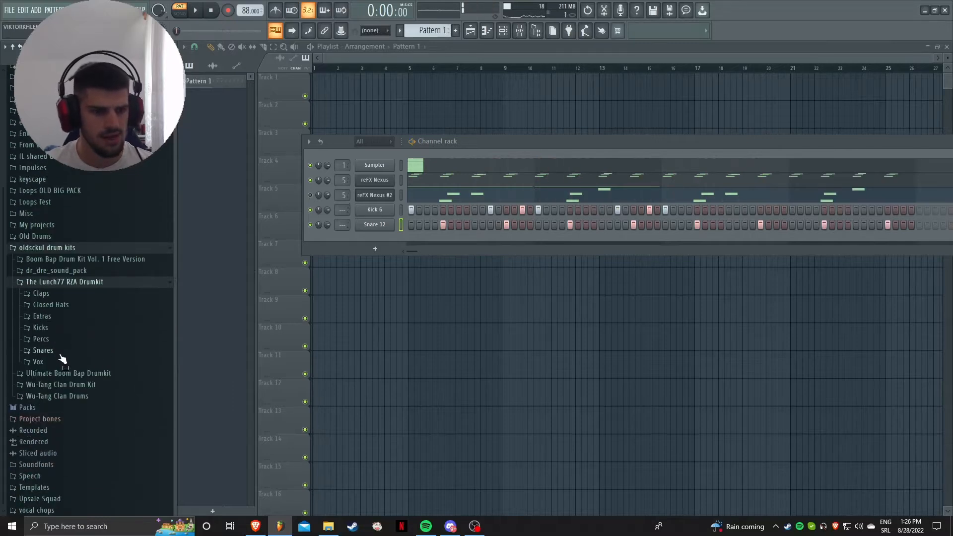
left_click(58, 351)
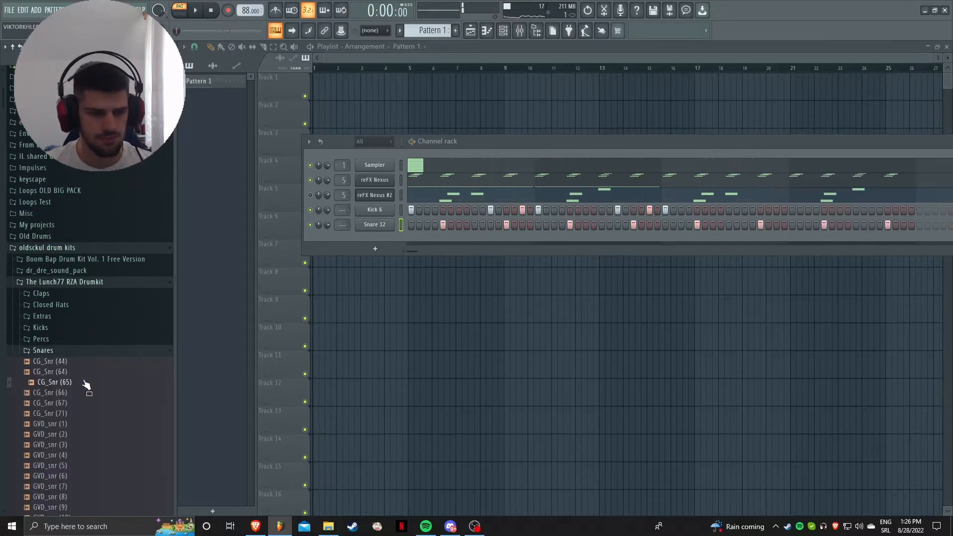
left_click(60, 350)
left_click(66, 281)
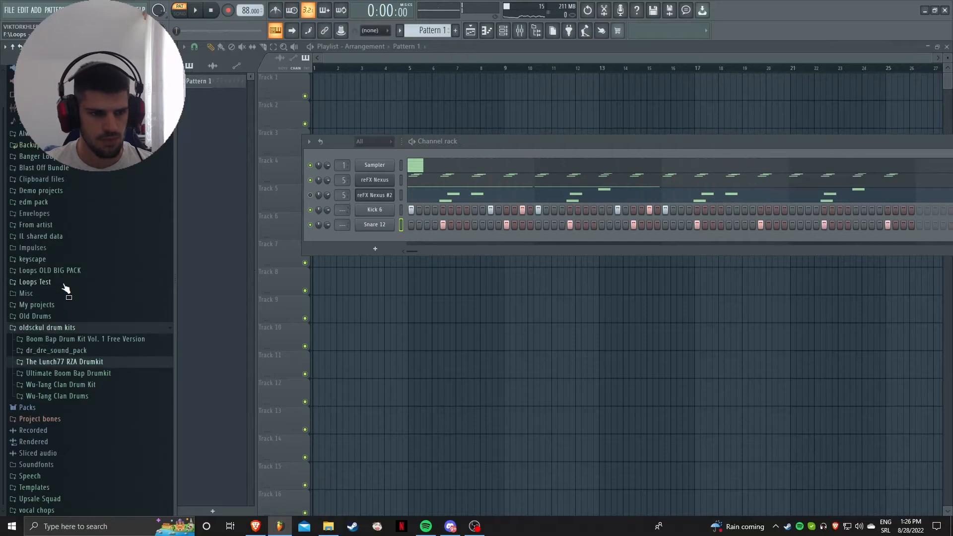
Audition snares in the Ultimate Boom Bap Drumkit and add Aftermath Snare as a new channel below Snare 12
left_click(84, 373)
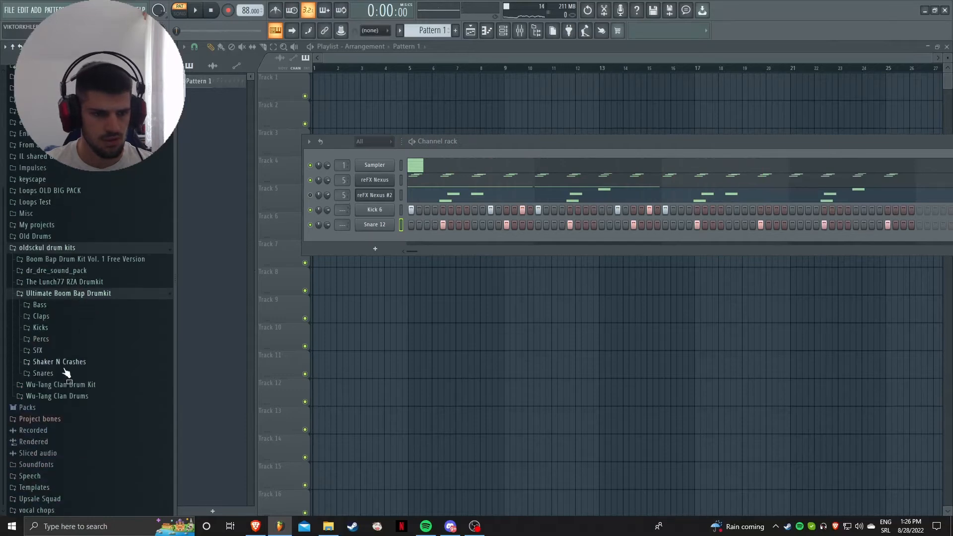
left_click(63, 372)
scroll(75, 427, "down", 6)
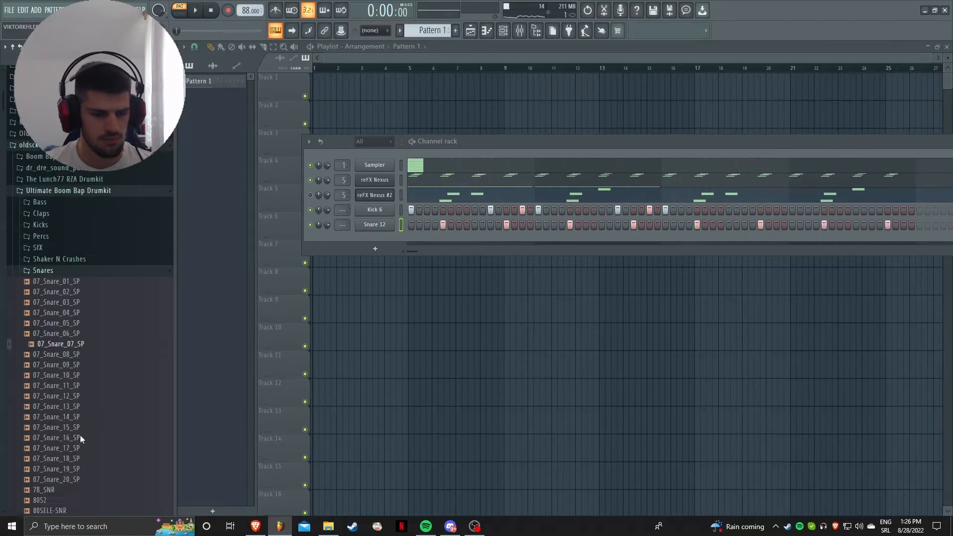
scroll(74, 437, "down", 6)
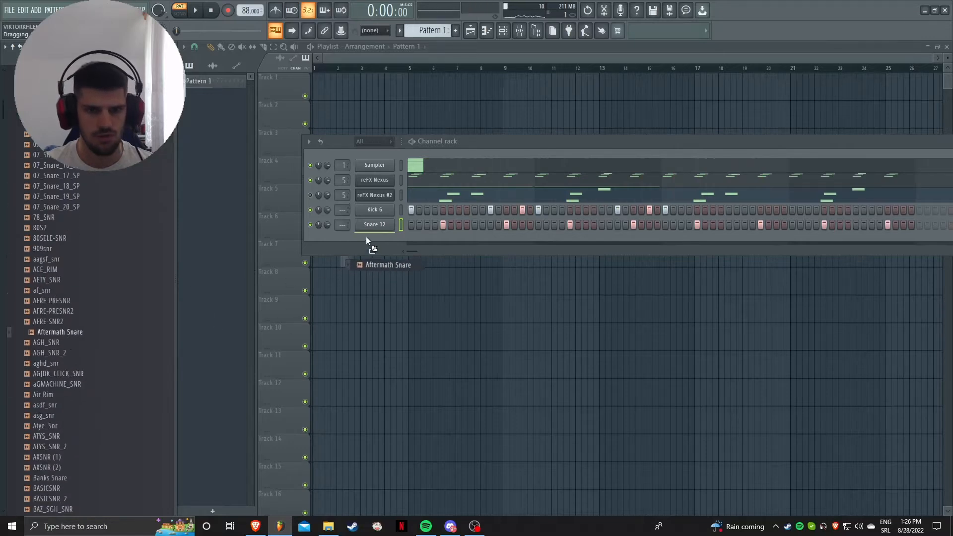
left_click_drag(366, 236, 369, 240)
Program Aftermath Snare hits on steps 5, 13, 21, 29, 37, 45, 53 and 61 against the playing pattern
left_click(443, 240)
key("space")
left_click(507, 240)
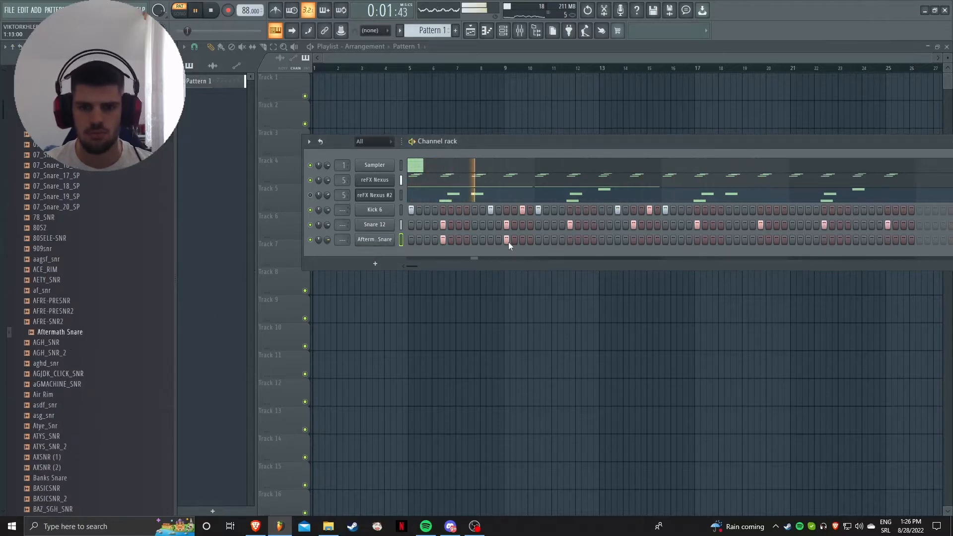
left_click(570, 240)
left_click(633, 240)
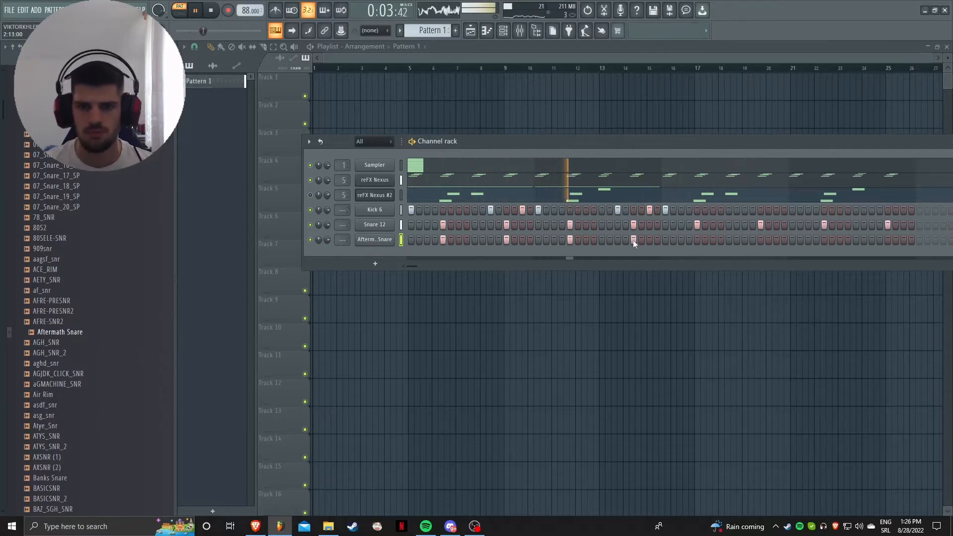
left_click(697, 240)
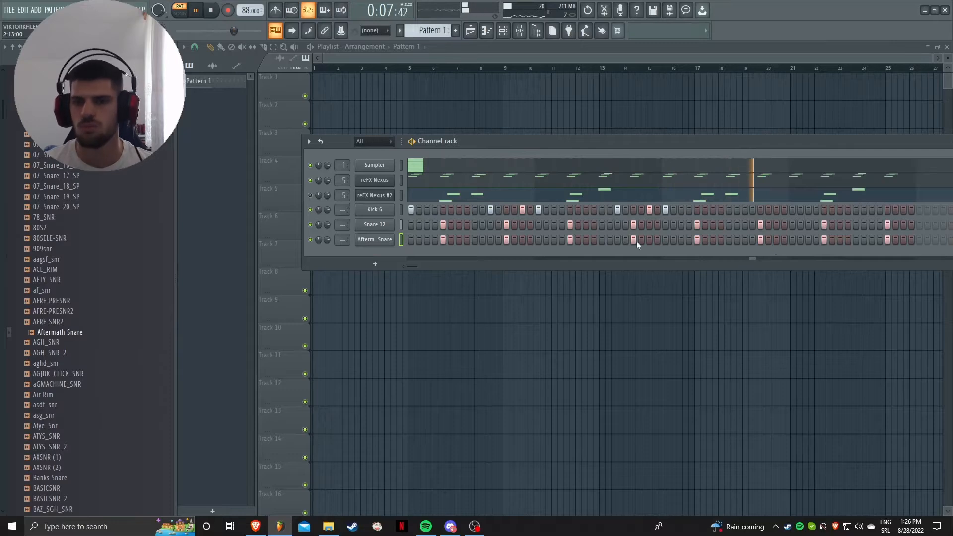
Open Kick 6 in the piano roll, copy its hits from bars 1–2 into bars 3–4 and play the pattern
right_click(392, 209)
left_click(400, 207)
key("space")
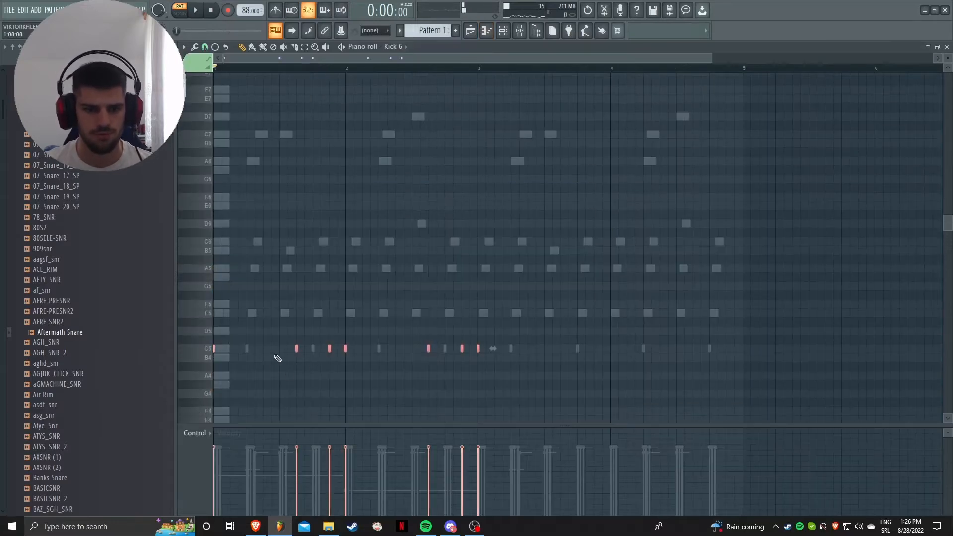
left_click_drag(296, 350, 560, 349)
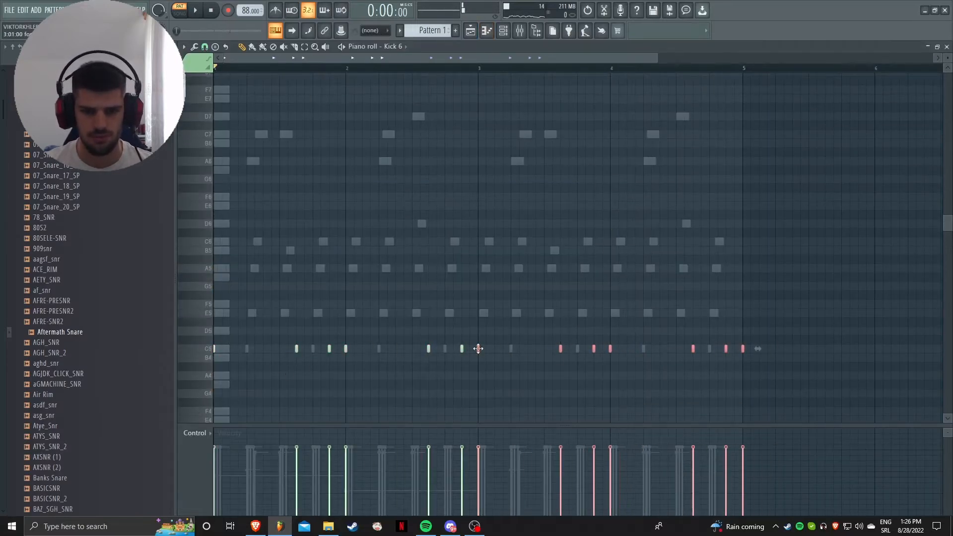
key("space")
scroll(595, 271, "down", 2)
left_click(594, 266, "ctrl")
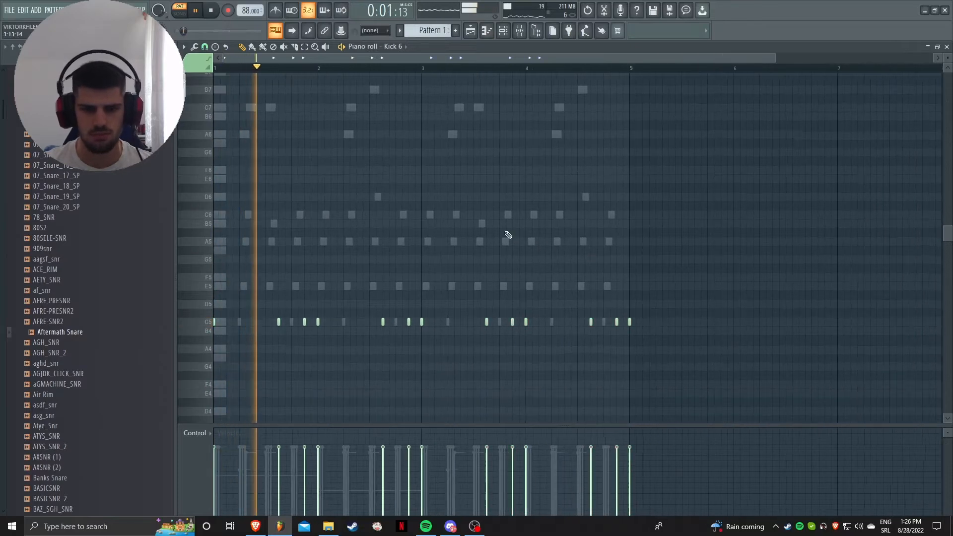
Show the mixer and channel rack, and audition bass samples from the Ultimate Boom Bap Drumkit over the playing pattern
left_click(520, 31)
left_click(503, 31)
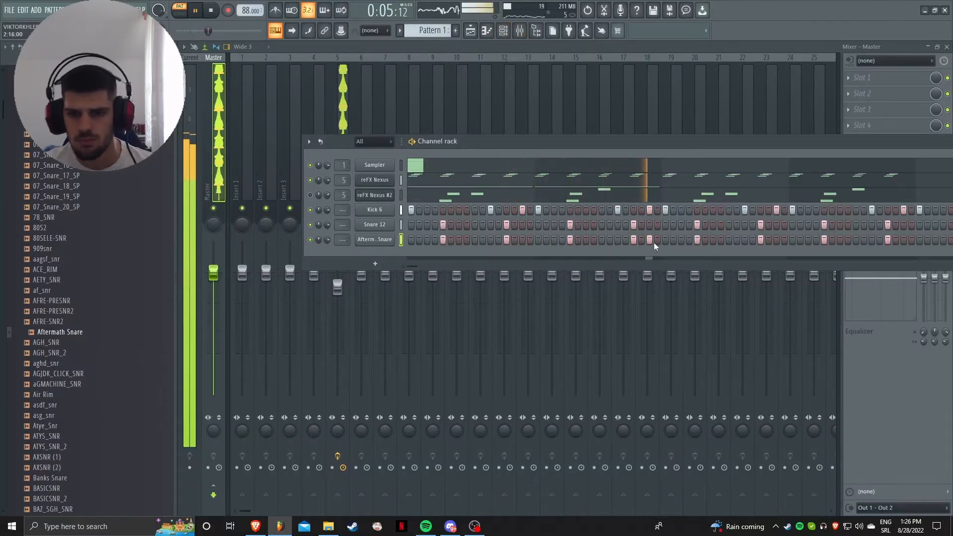
scroll(137, 283, "up", 6)
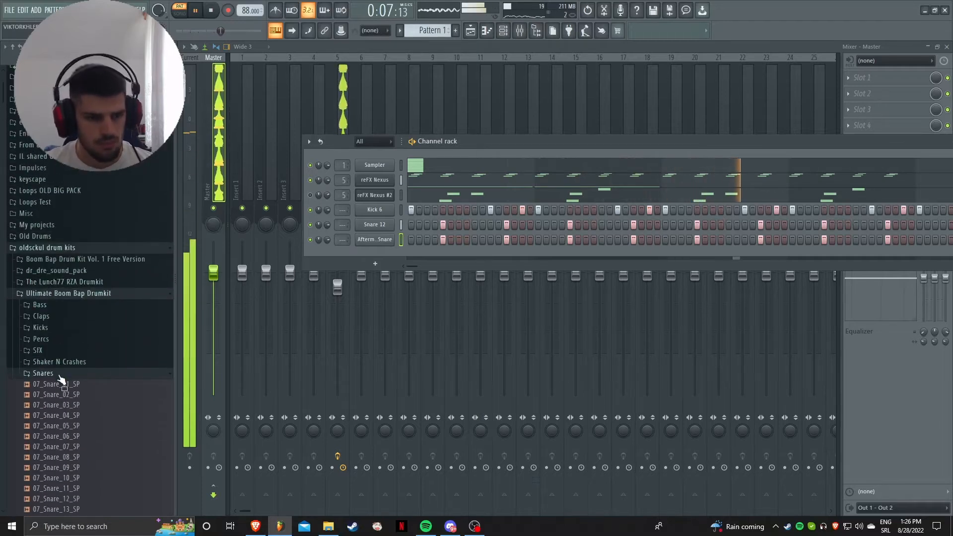
left_click(65, 372)
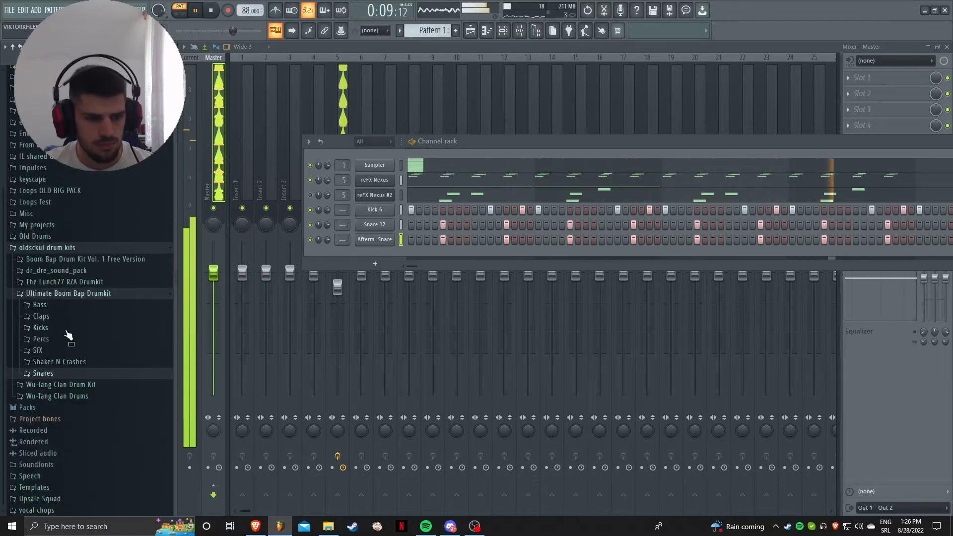
left_click(41, 304)
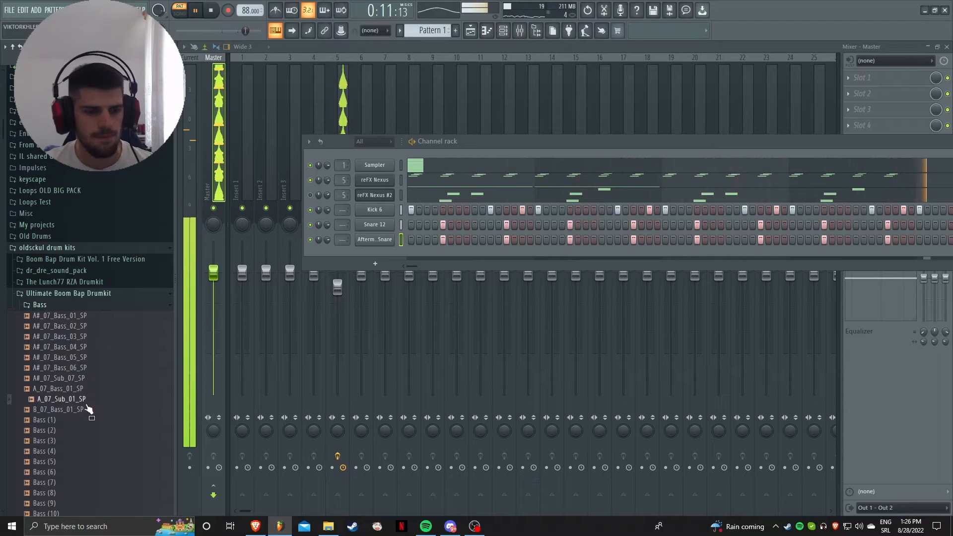
Stop playback and place Pattern 1 at bar 1 of Track 1 in the playlist
key("F5")
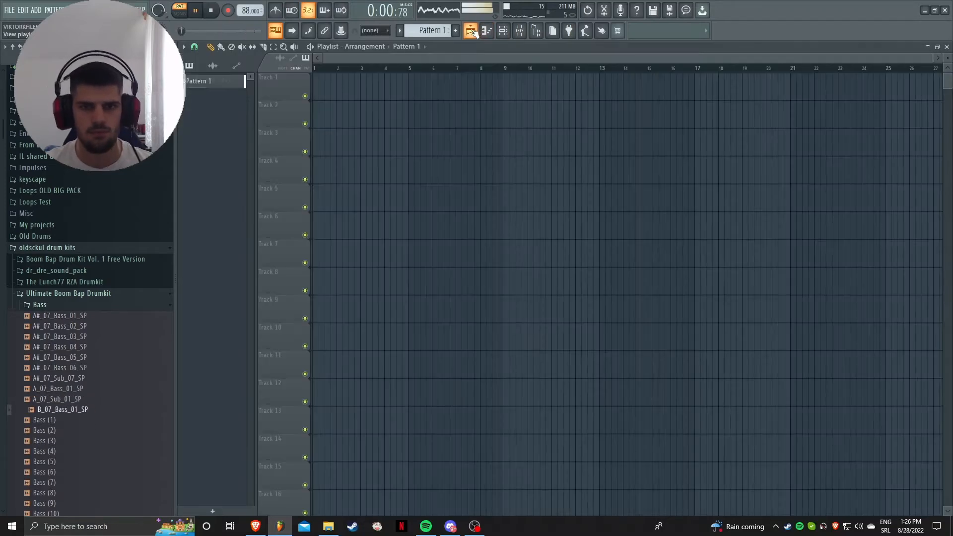
key("space")
left_click_drag(233, 82, 299, 85)
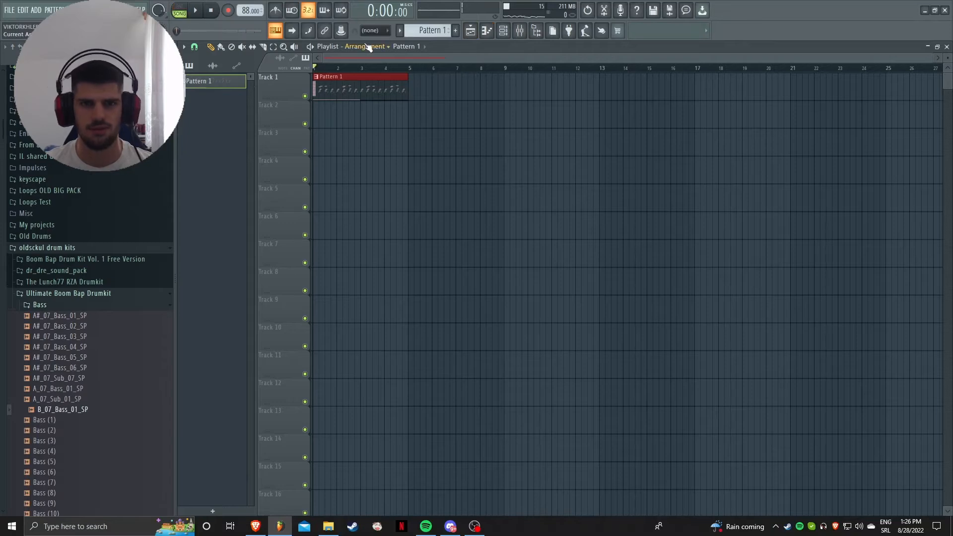
Reopen the channel rack, close the Ultimate Boom Bap Drumkit and browse the samples in dr_dre_sound_pack
key("F6")
left_click(79, 305)
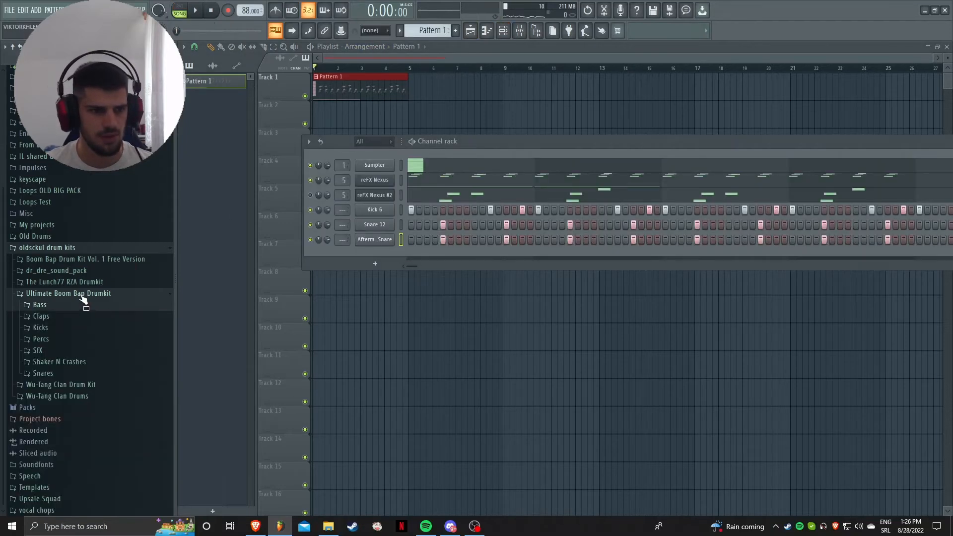
left_click(79, 293)
left_click(75, 349)
scroll(77, 348, "down", 2)
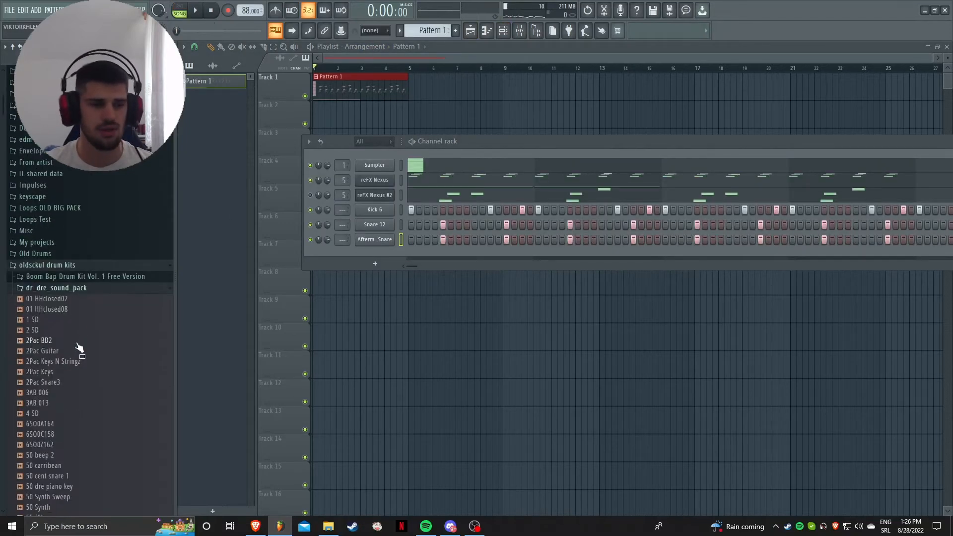
left_click(73, 293)
Audition the hi-hats in Boom Bap Drum Kit Vol. 1 during song playback and add Hi Hat 3 as a new channel
left_click(81, 340)
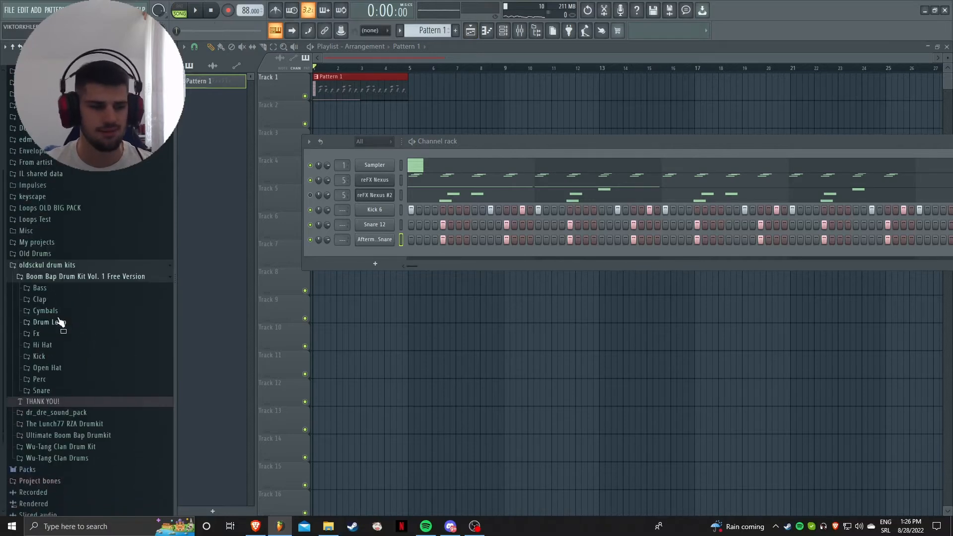
left_click(67, 344)
key("space")
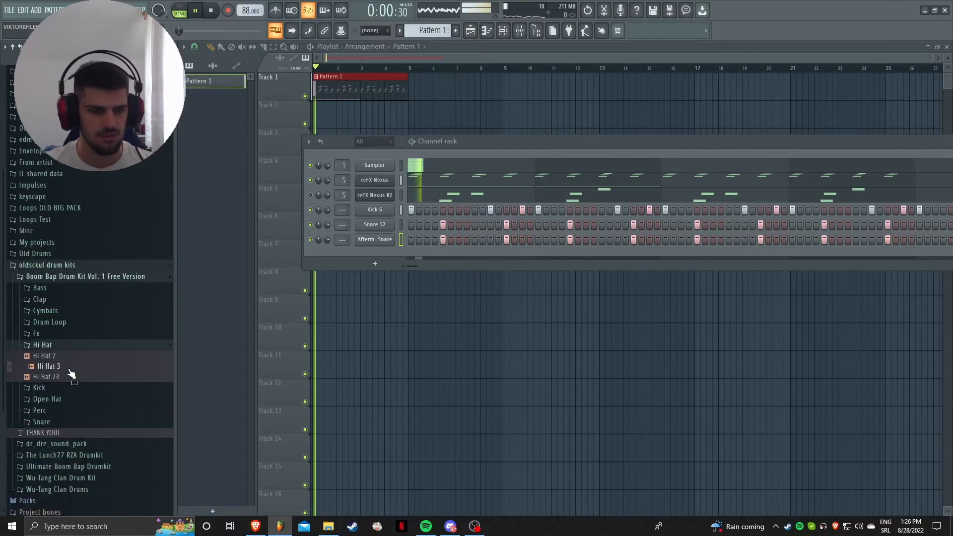
left_click(72, 368)
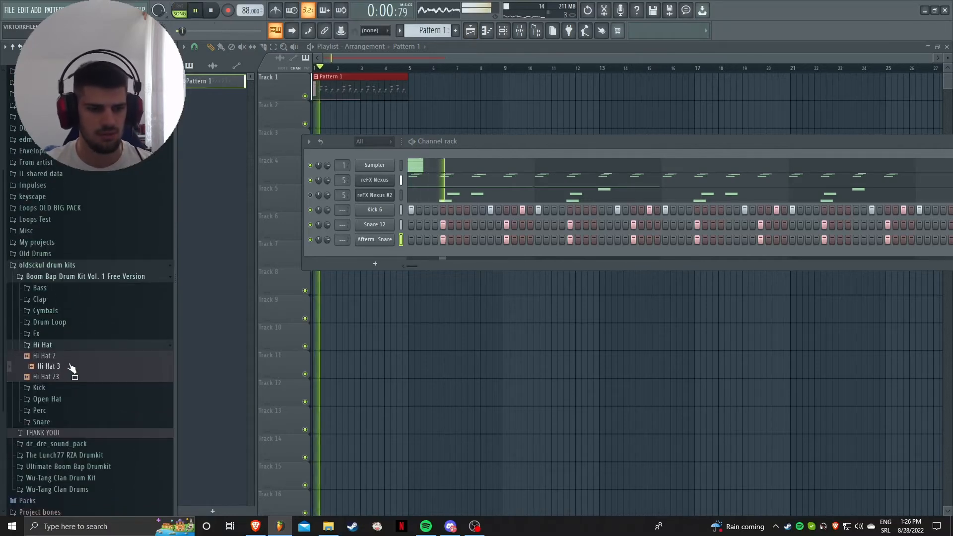
left_click_drag(373, 257, 410, 252)
key("space")
left_click(363, 257)
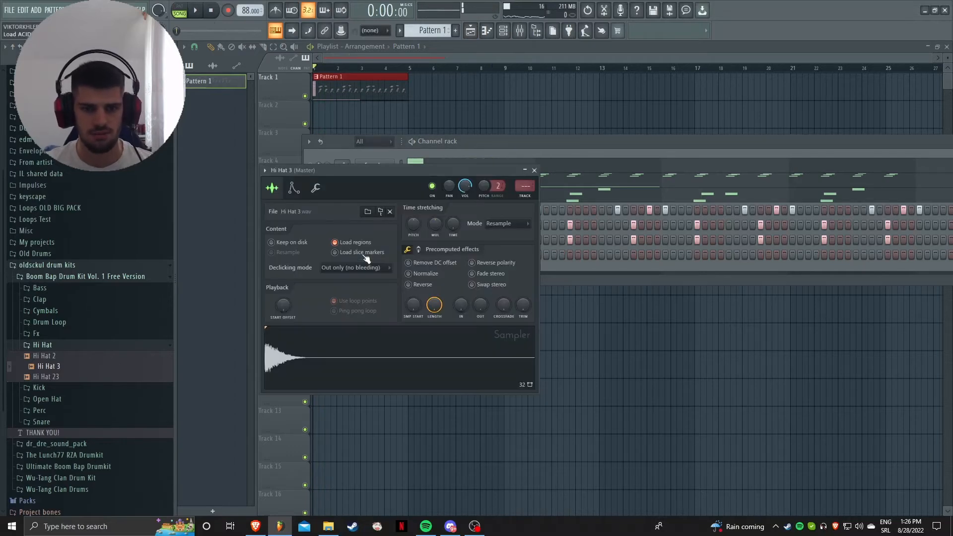
key("Escape")
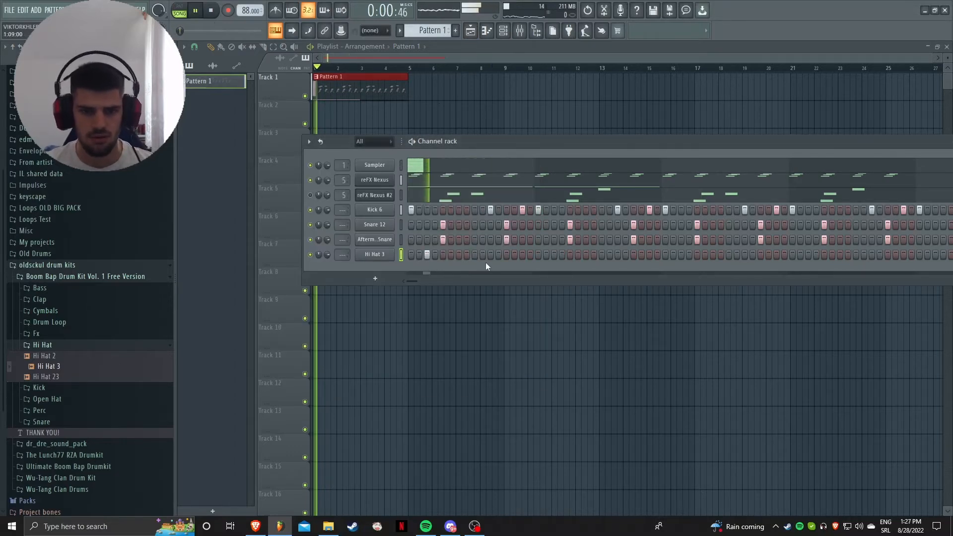
Program Hi Hat 3 hits on steps 3, 9, 10, 19, 25 and 26 while the song plays
left_click(474, 255)
left_click(483, 254)
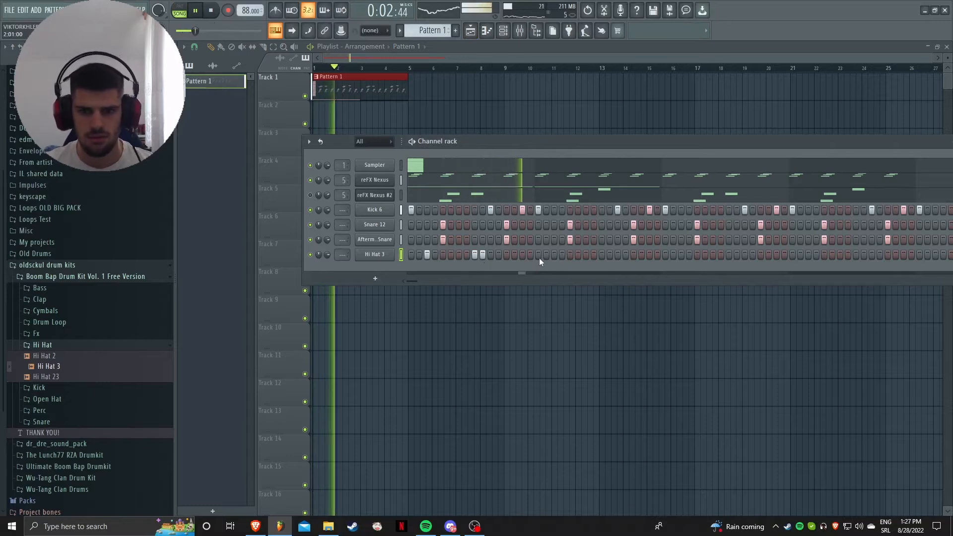
left_click(554, 254)
left_click(601, 254)
left_click(609, 255)
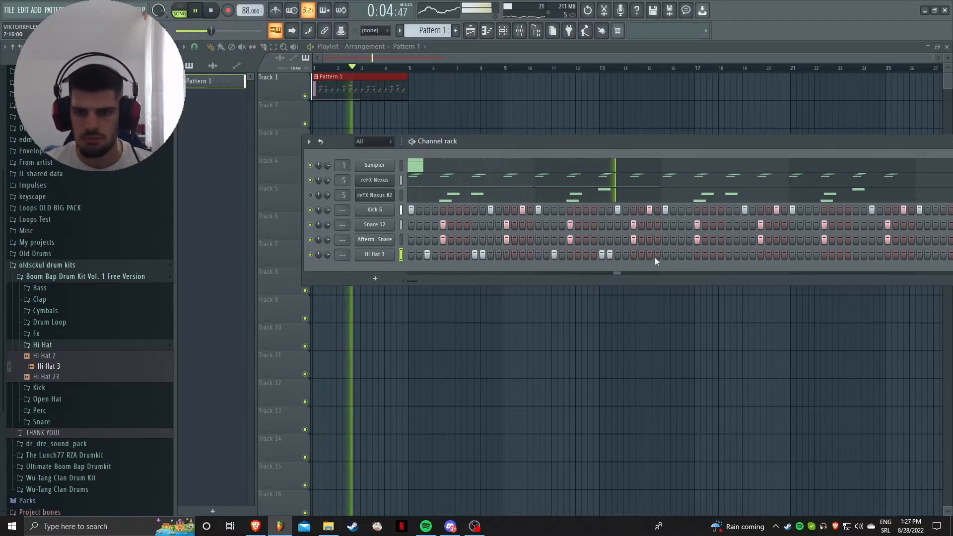
Continue the Hi Hat 3 rhythm with hits on steps 31, 33, 43, 49, 50, 55, 57, 58, 59, 61 and 63
left_click(743, 255)
left_click(792, 254)
left_click(801, 253)
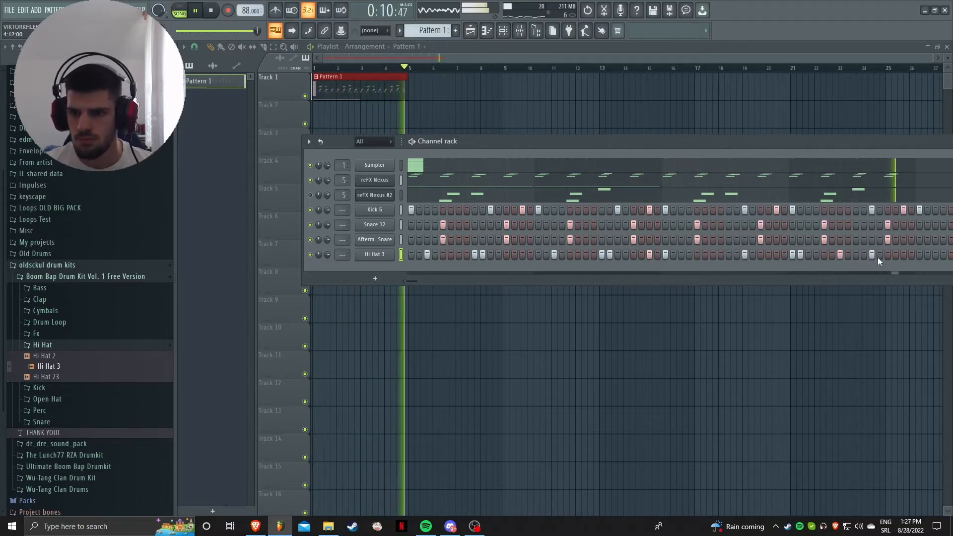
left_click(856, 254)
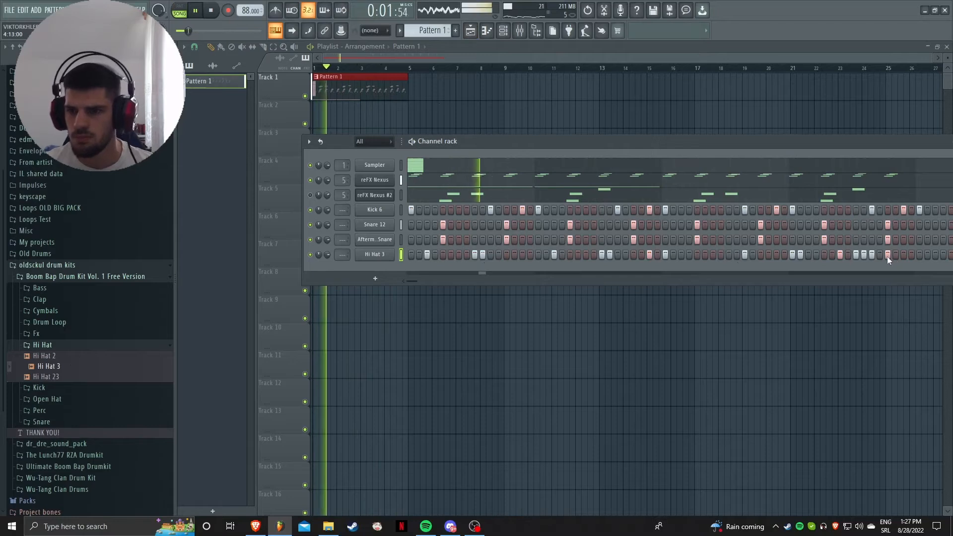
left_click(905, 254)
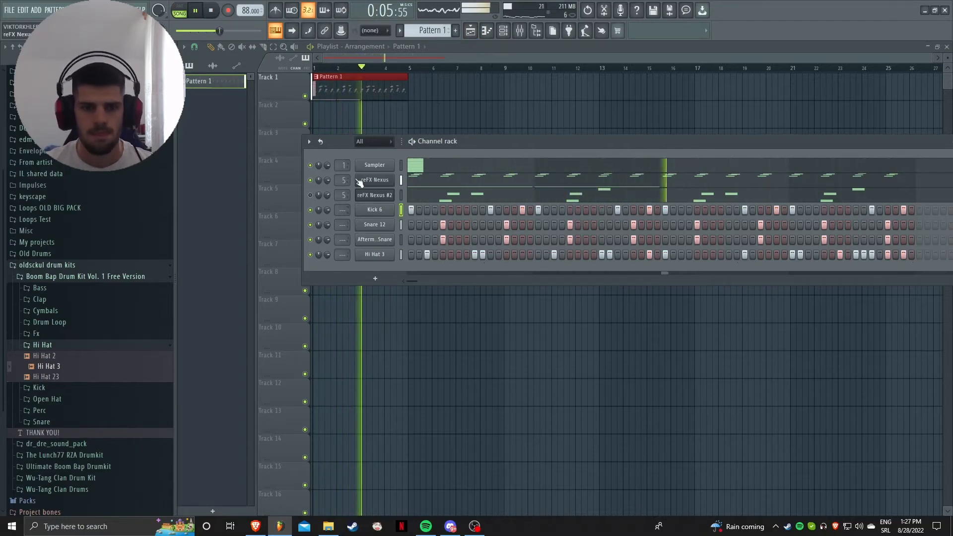
Open the reFX Nexus notes in the piano roll and duplicate the two one-bar E2 bass notes into bars 3 and 4
right_click(374, 181)
left_click(410, 182)
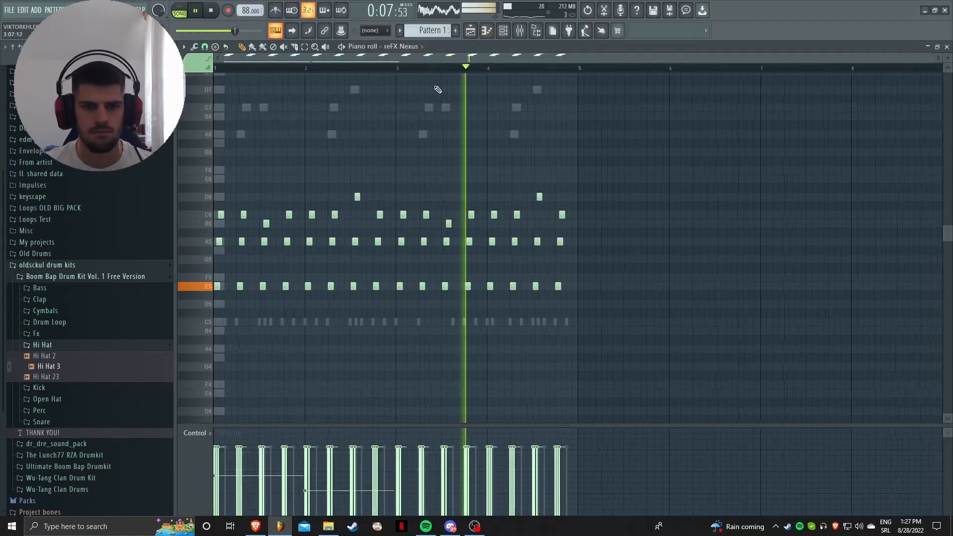
left_click(405, 49)
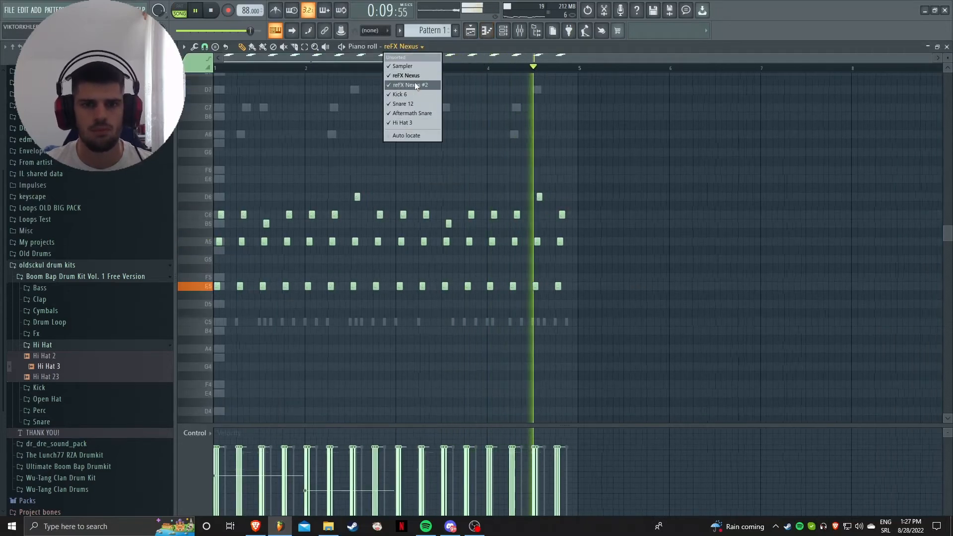
left_click(413, 76)
left_click(407, 46)
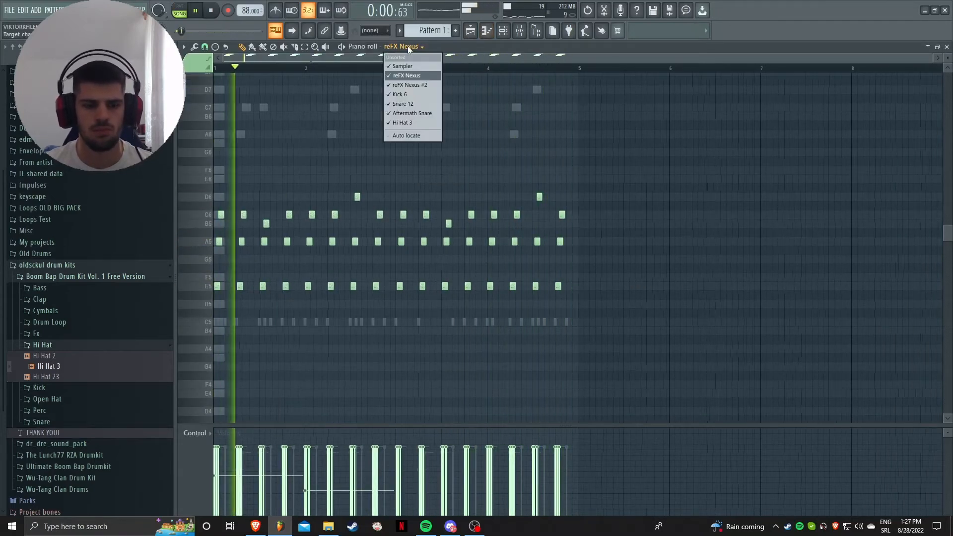
left_click(418, 75)
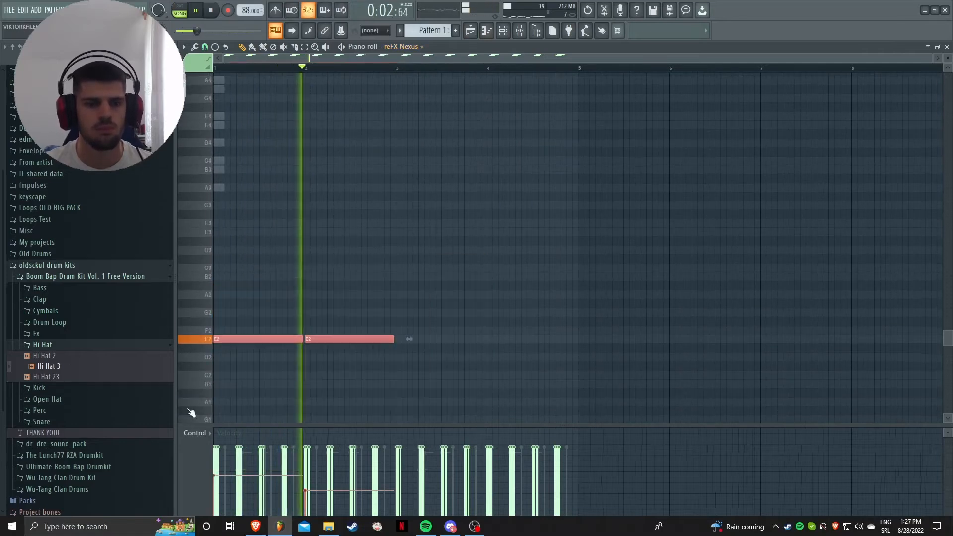
key("ctrl+b")
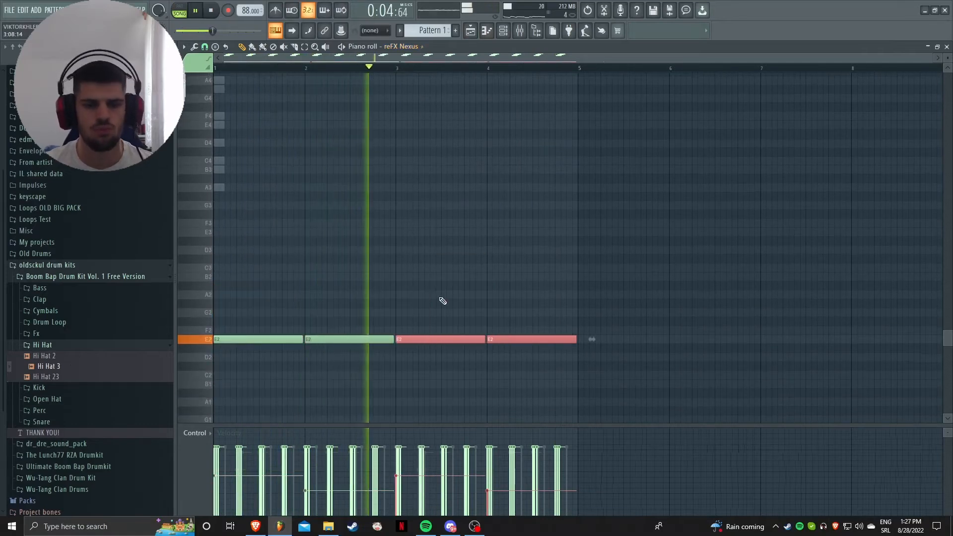
Try short C7 and A6 notes near the end of bar 1 in the reFX Nexus melody during playback
scroll(442, 301, "up", 5)
scroll(441, 305, "up", 4)
scroll(319, 319, "up", 3, "ctrl")
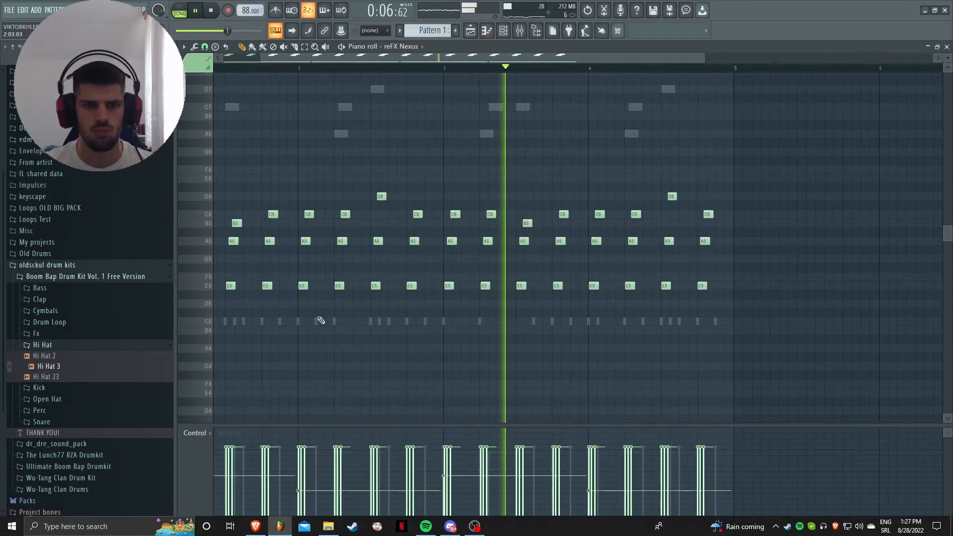
left_click_drag(373, 60, 310, 61)
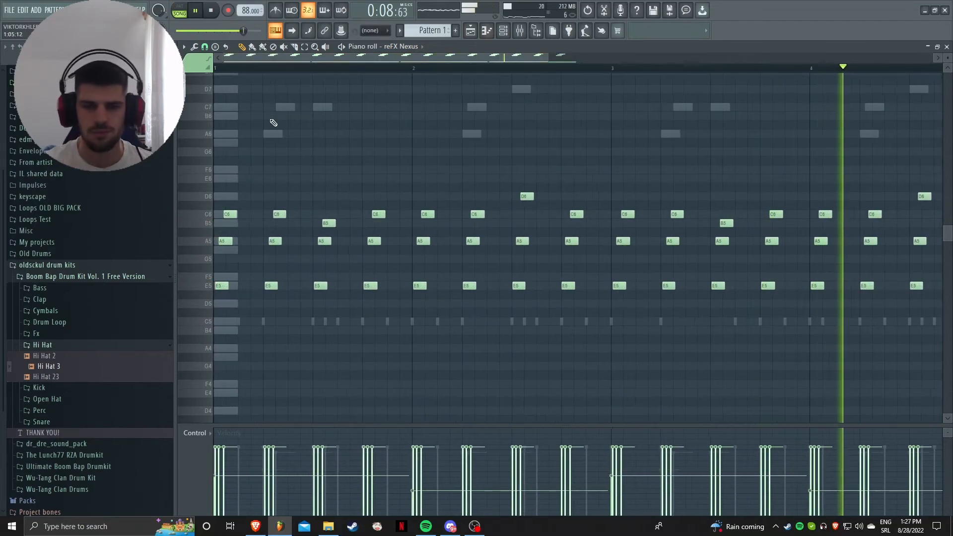
scroll(324, 141, "up", 1)
scroll(325, 144, "up", 1)
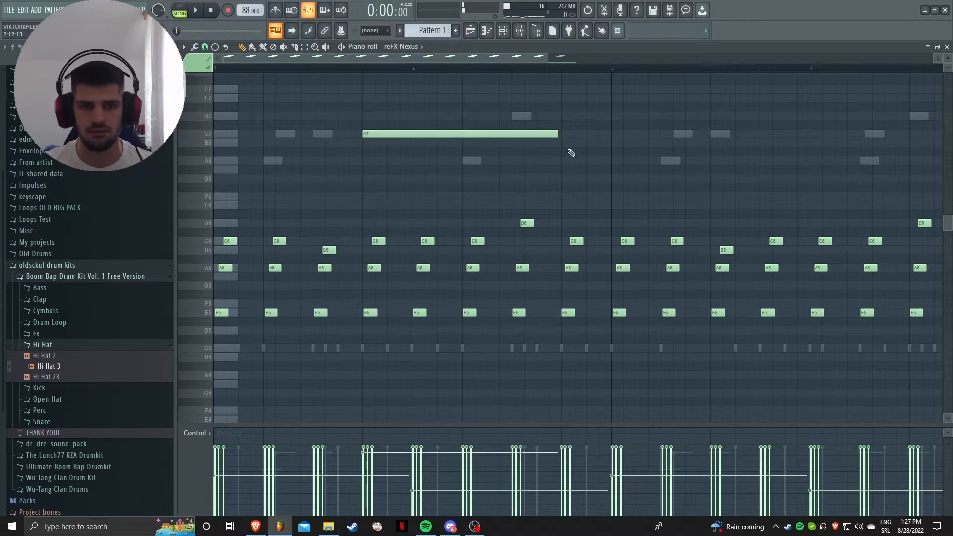
key("space")
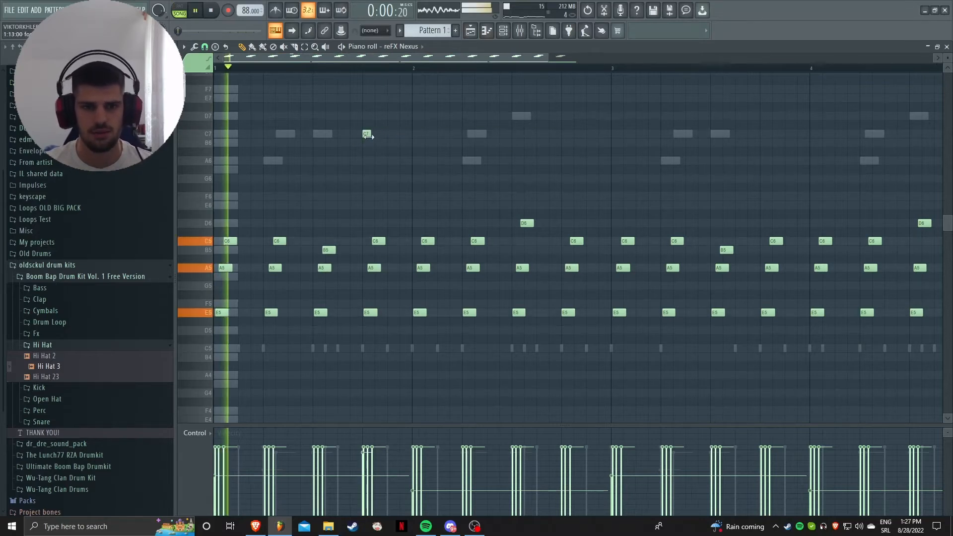
left_click_drag(370, 134, 400, 156)
left_click(404, 152)
right_click(404, 152)
key("space")
key("space")
left_click(401, 168)
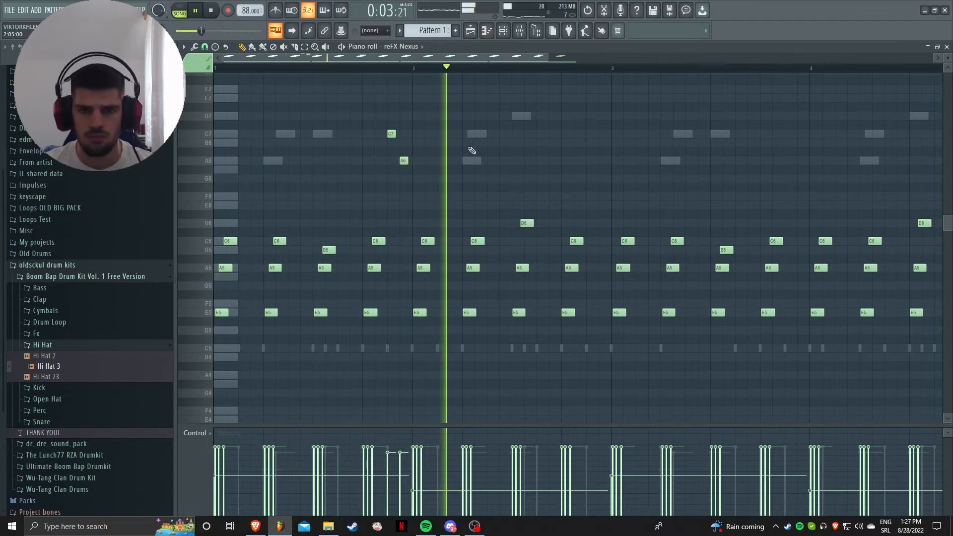
Try short D7 accent notes in the second half of bar 2, and remove them again
left_click(516, 116)
left_click(566, 116)
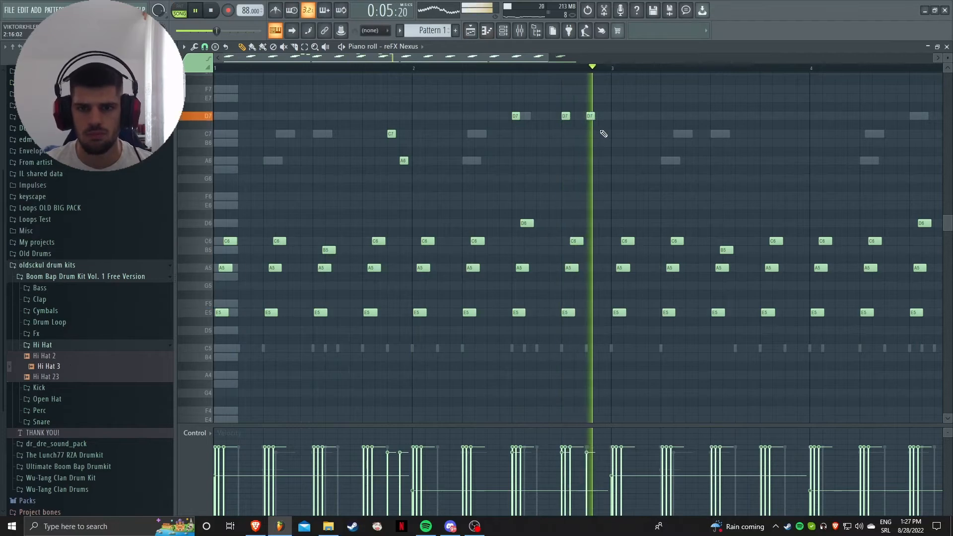
right_click(566, 117)
right_click(516, 116)
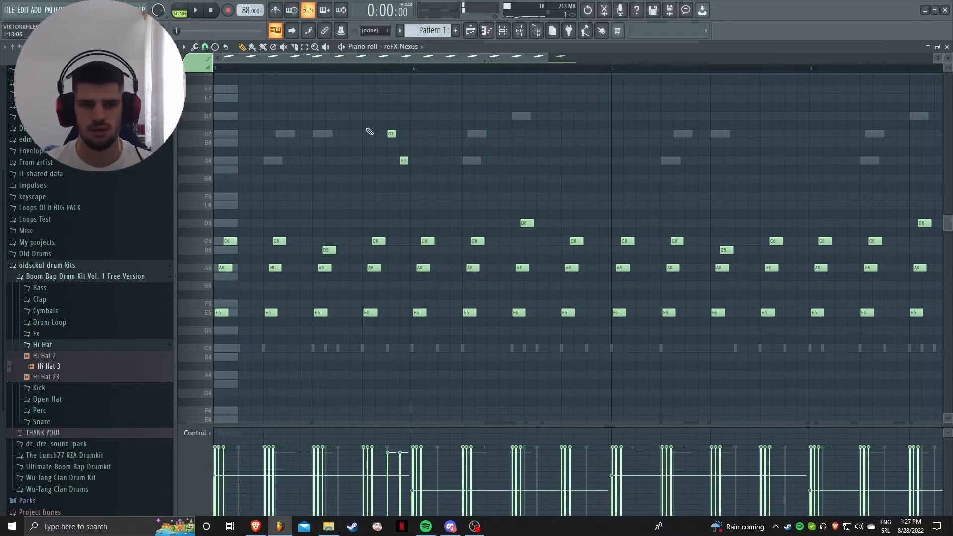
scroll(413, 184, "down", 5)
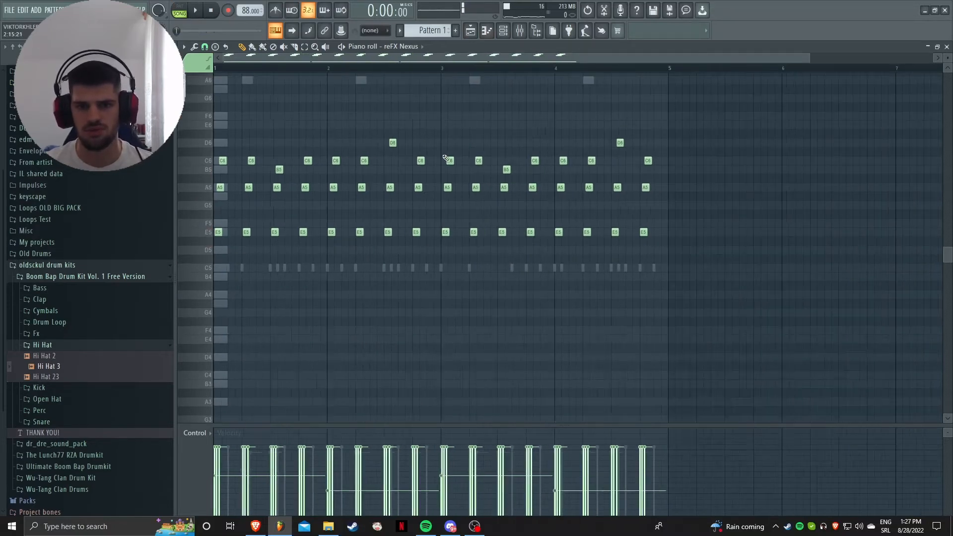
Open RC-20 Retro Color on mixer Insert 5 during playback and set its Space amount to 18%
left_click(510, 31)
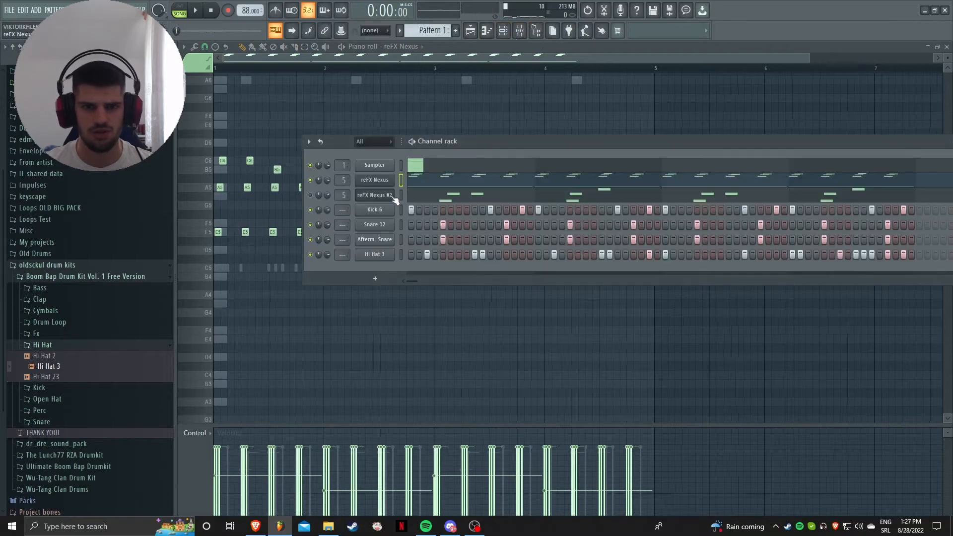
left_click(521, 31)
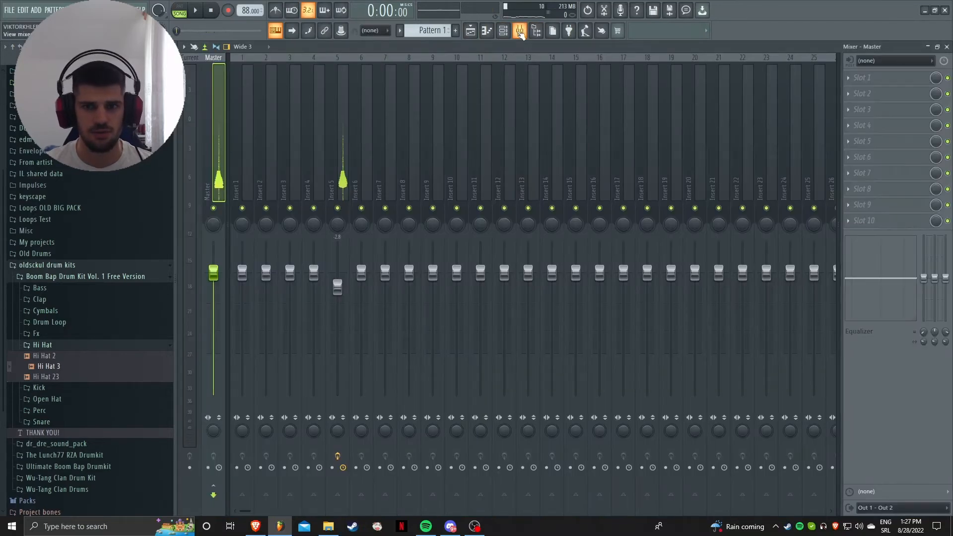
left_click(348, 93)
key("space")
left_click(898, 94)
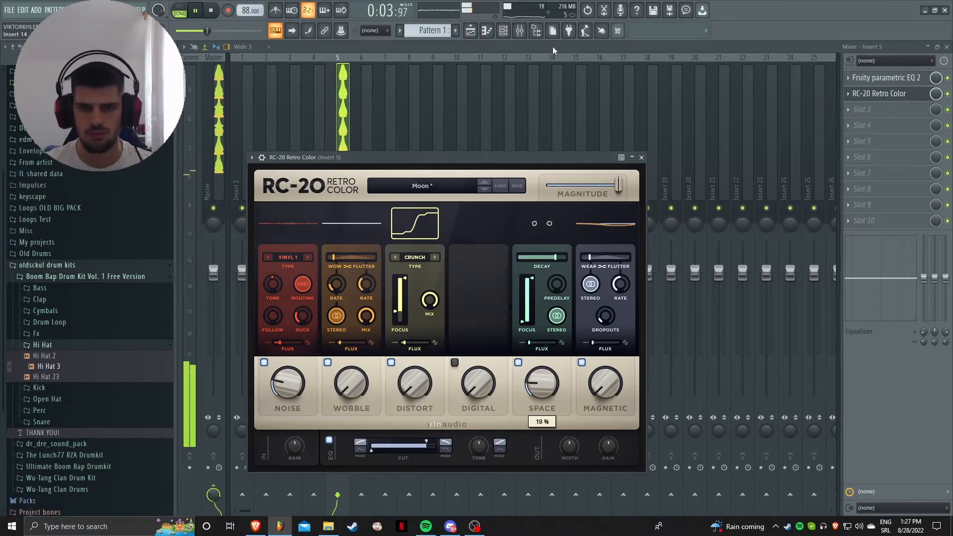
Audition the clap and bass samples in Boom Bap Drum Kit Vol. 1 and add Bass 1 (E) as a new channel
left_click(506, 32)
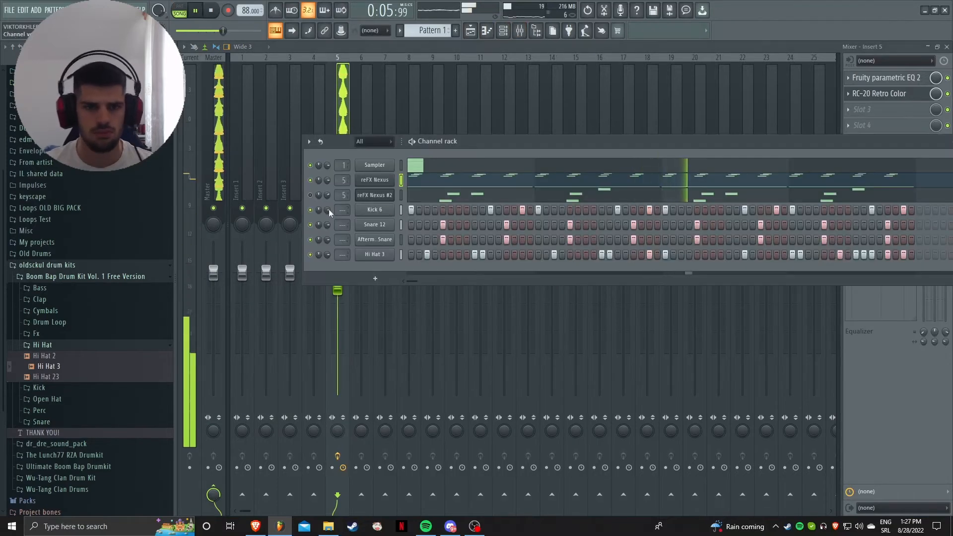
left_click(80, 288)
left_click(78, 322)
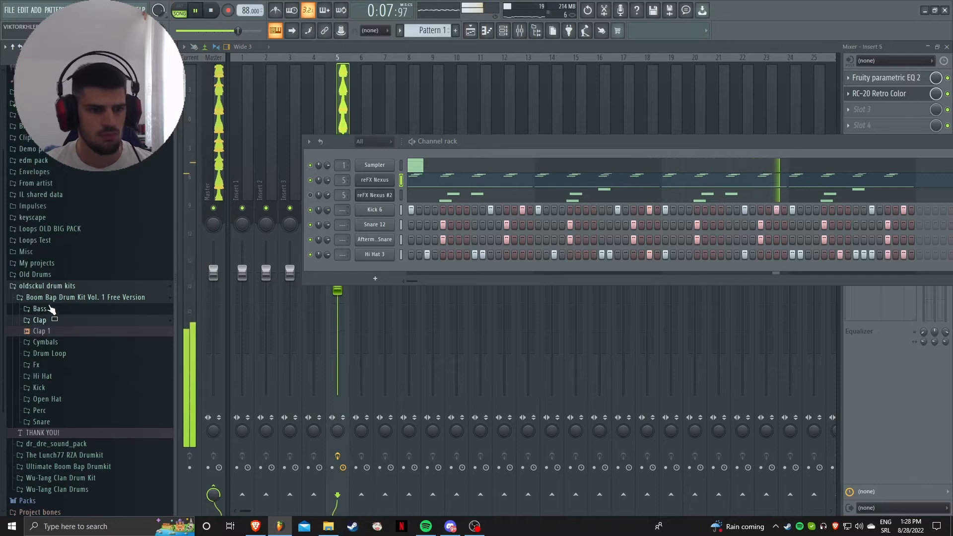
left_click(51, 308)
key("space")
key("space")
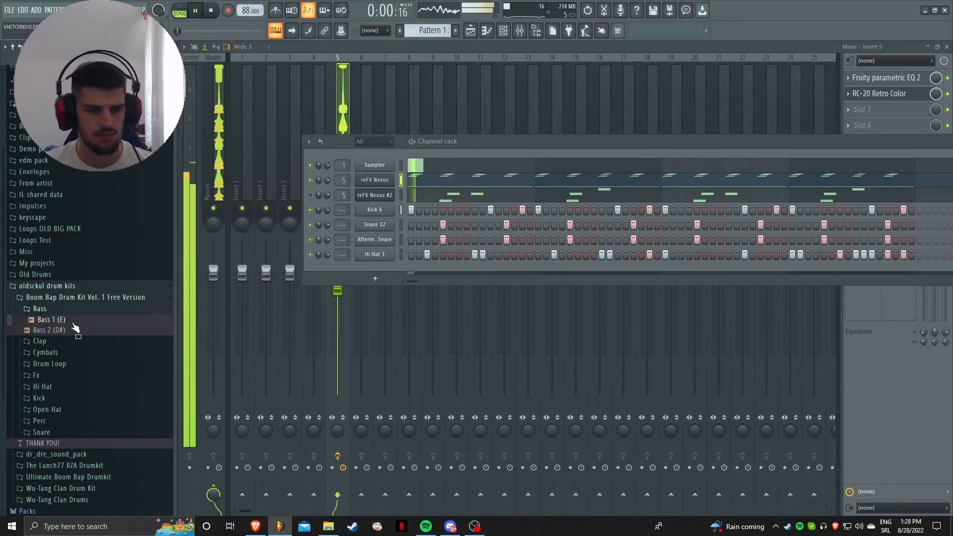
left_click_drag(196, 310, 392, 280)
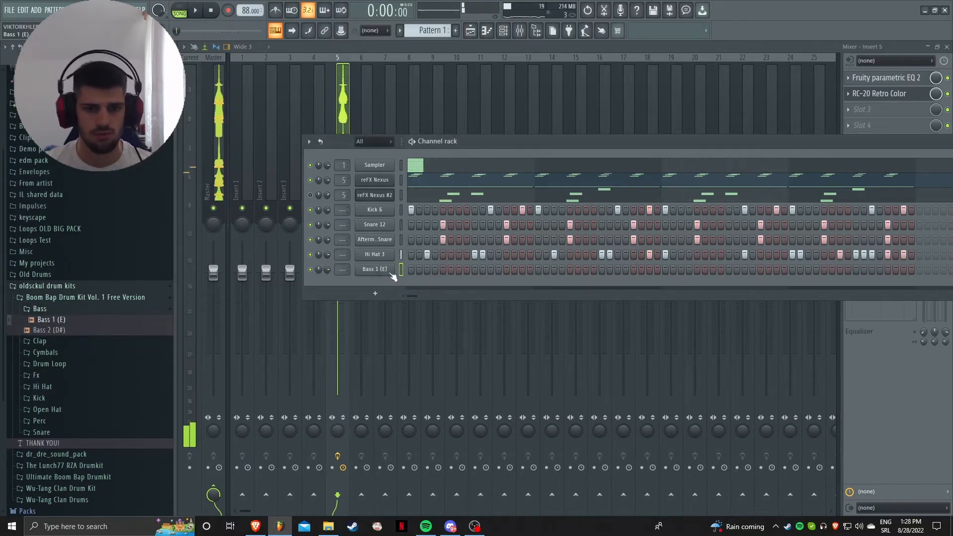
Examine the sampler and volume envelope settings of the Bass 1 (E) channel
left_click(391, 273)
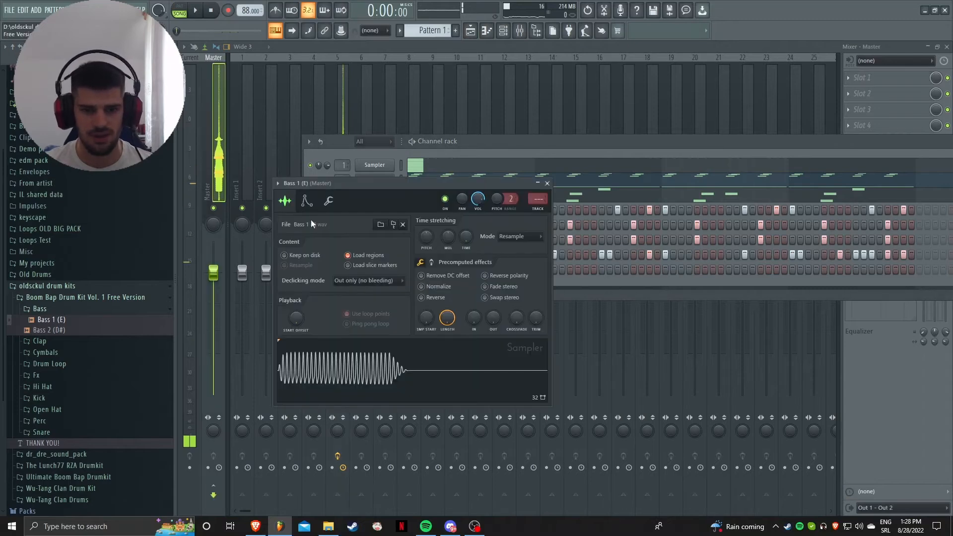
left_click(307, 201)
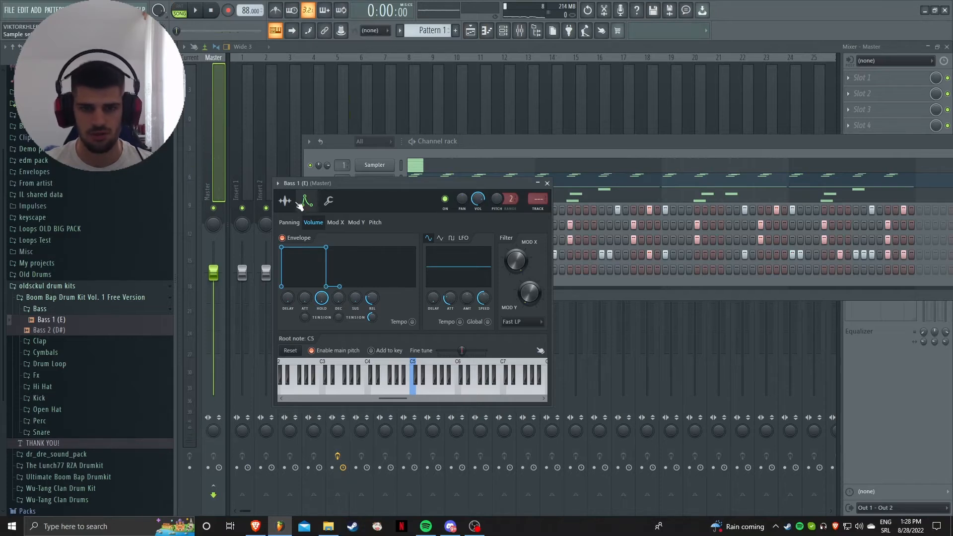
left_click(293, 201)
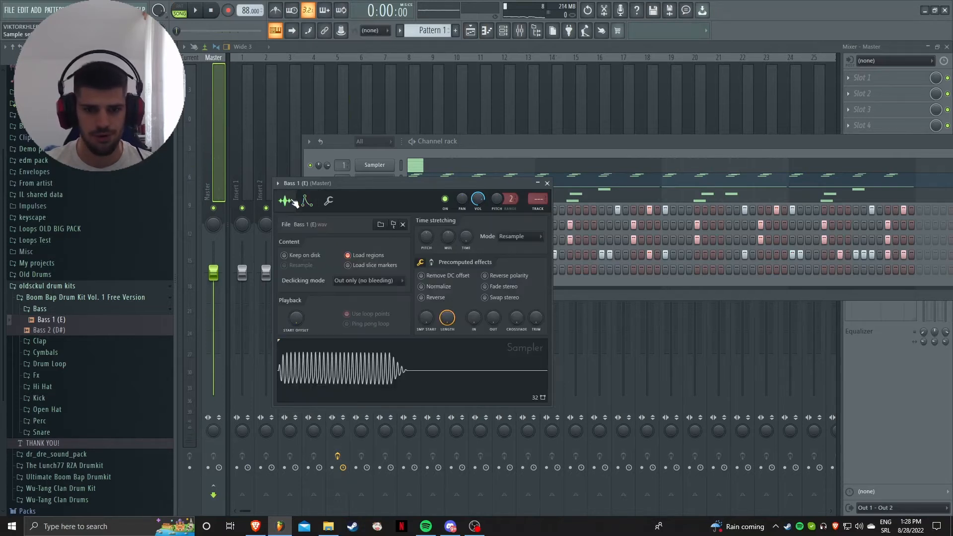
left_click(307, 201)
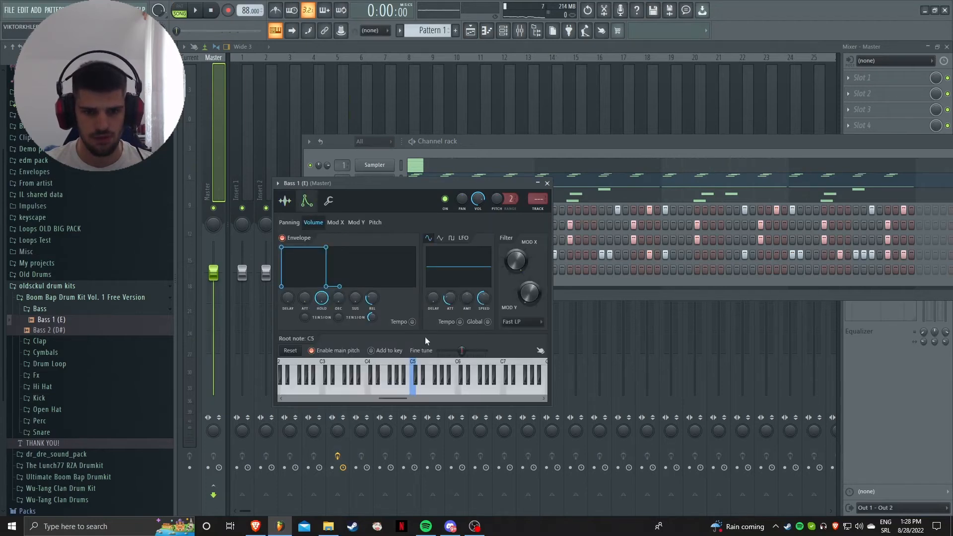
key("Escape")
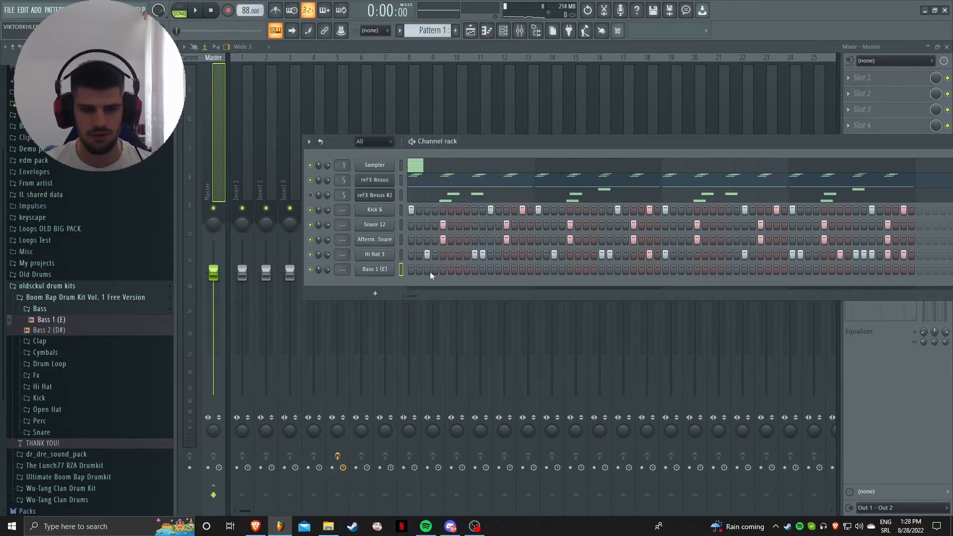
In the Bass 1 (E) piano roll, draw half-bar E5 notes starting bars 1 and 2, with a half-beat F5 leading into bar 2
right_click(385, 276)
left_click(418, 335)
right_click(382, 272)
left_click(406, 270)
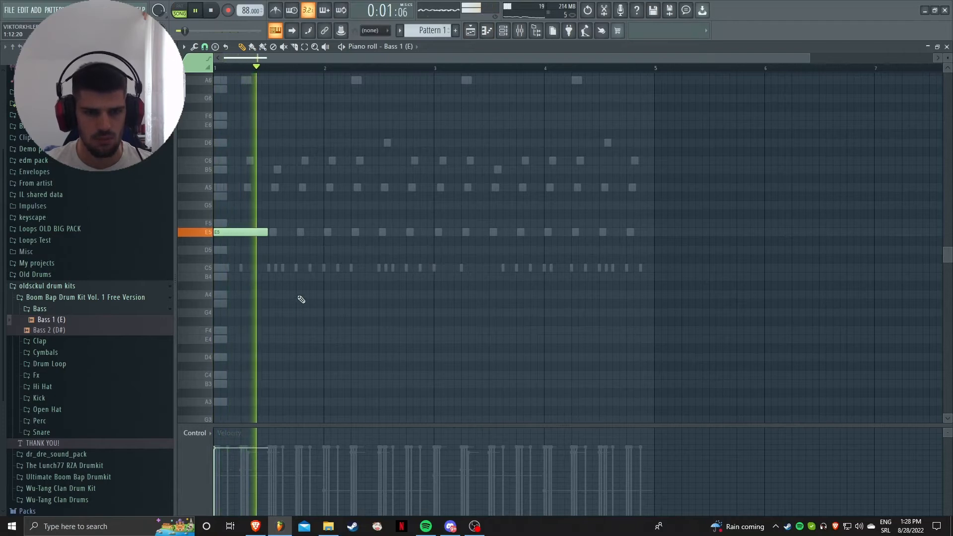
left_click(326, 234)
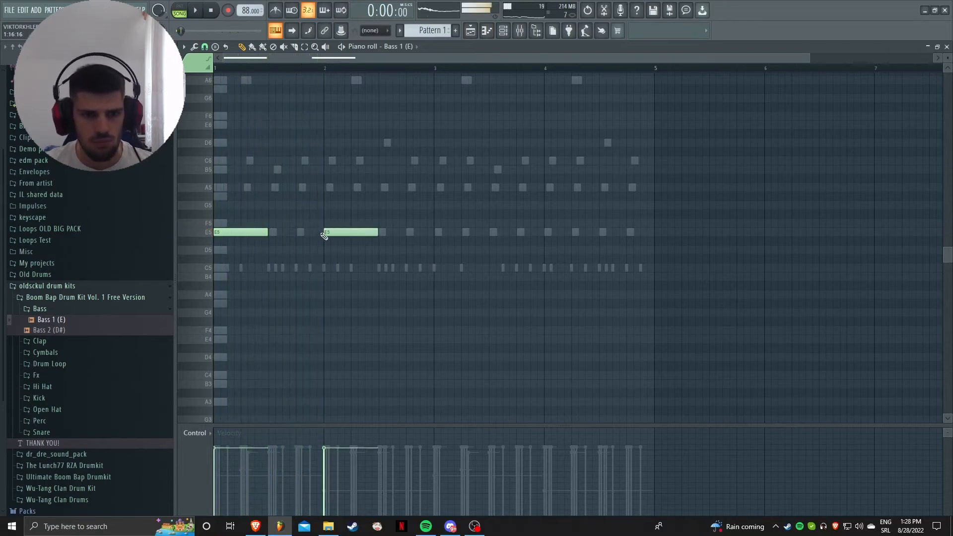
left_click(313, 224)
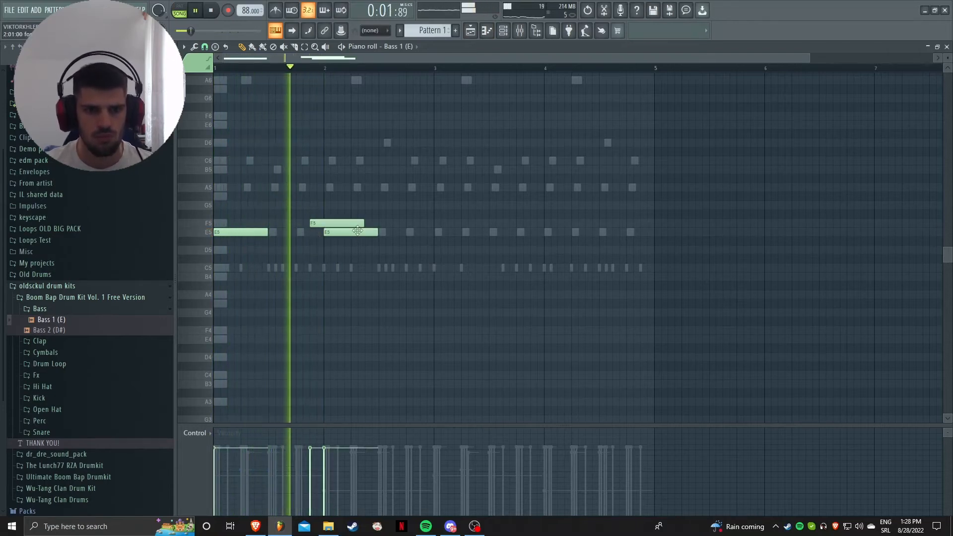
left_click_drag(363, 225, 322, 228)
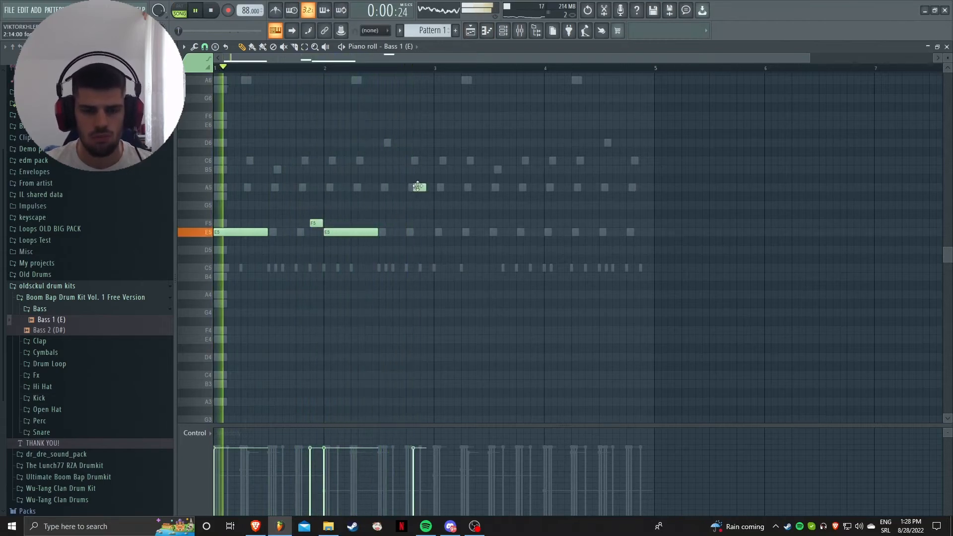
Place a short C5 near the end of bar 2 and repeat the E5 and F5 bass figure across bars 3 and 4
left_click_drag(418, 187, 408, 267)
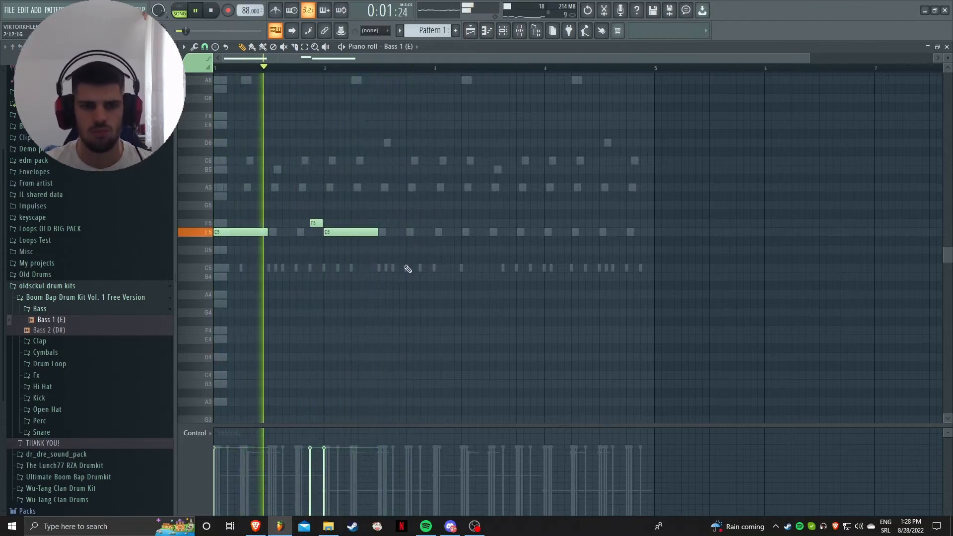
left_click(436, 232)
left_click_drag(447, 233, 489, 237)
left_click(532, 223)
left_click(546, 232)
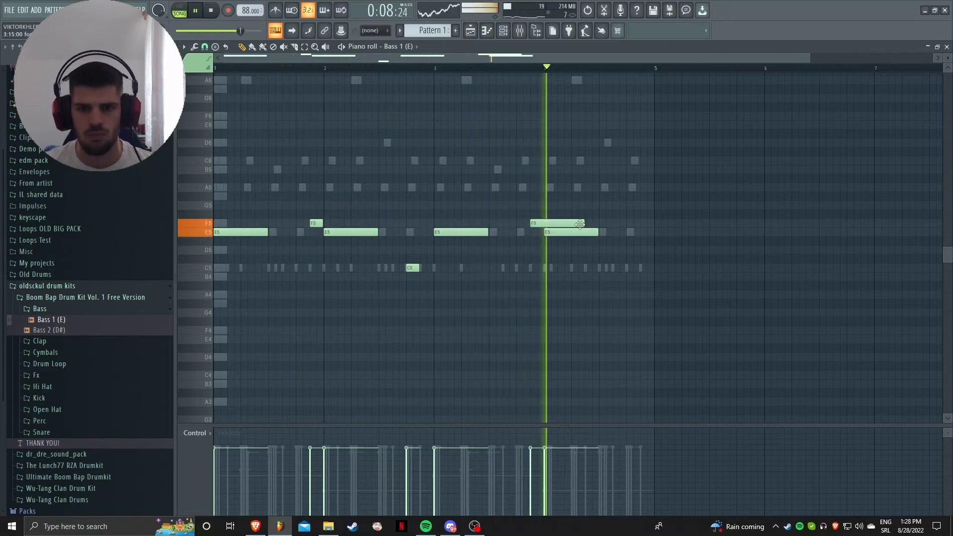
left_click_drag(579, 224, 544, 223)
Try a one-beat C5 at the end of bar 4 and raise bar 2's closing bass note to A5
left_click(628, 268)
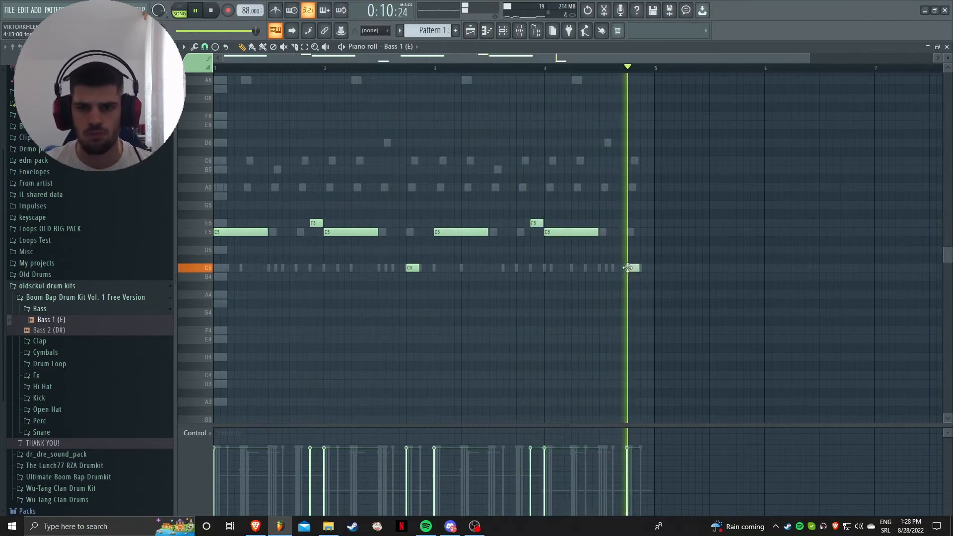
left_click_drag(640, 268, 653, 268)
mouse_move(420, 268)
left_mouse_down()
mouse_move(430, 270)
mouse_move(420, 187)
left_mouse_up()
Delete the closing bass notes of bars 2 and 4 and add a one-beat E5 at the end of bar 4
right_click(640, 268)
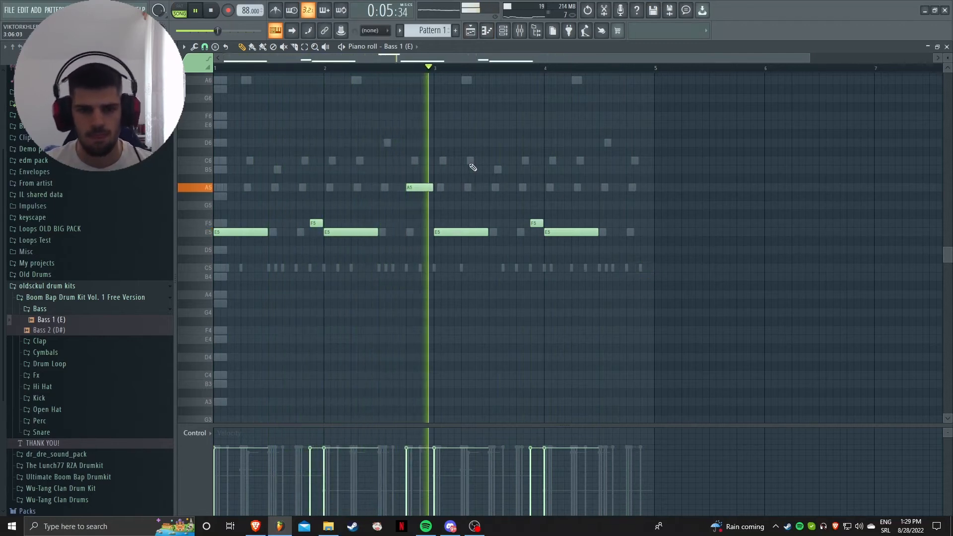
right_click(420, 187)
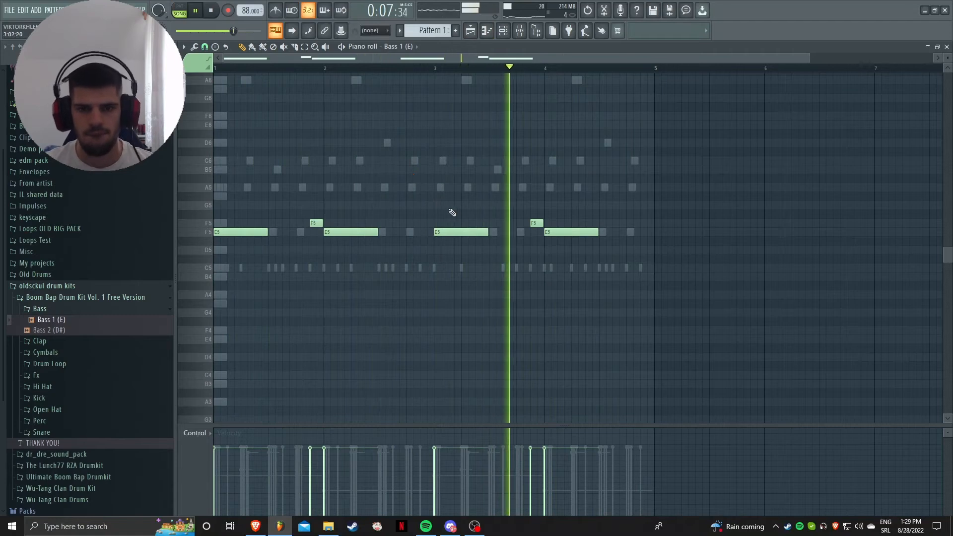
left_click(628, 233)
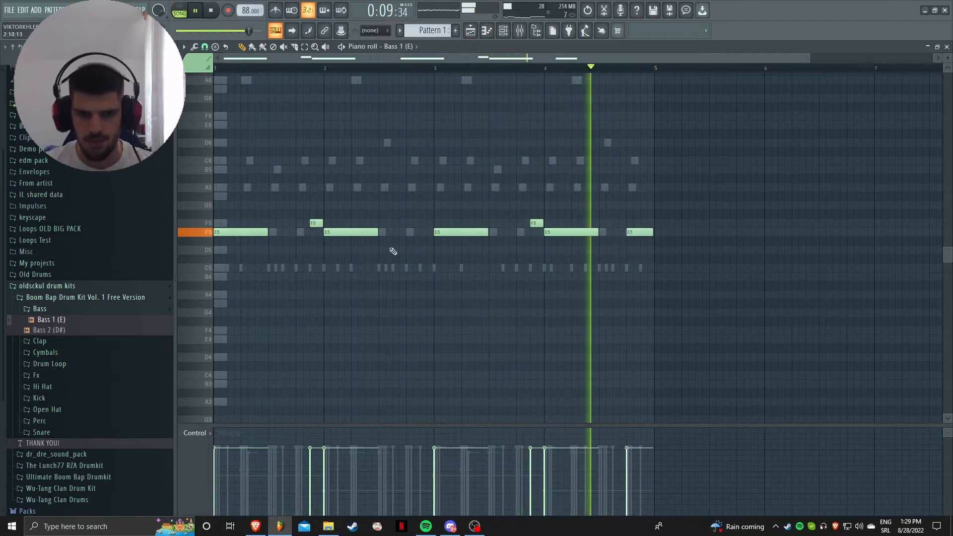
Add a one-beat E5 bass note at the end of bar 2
left_click(409, 232)
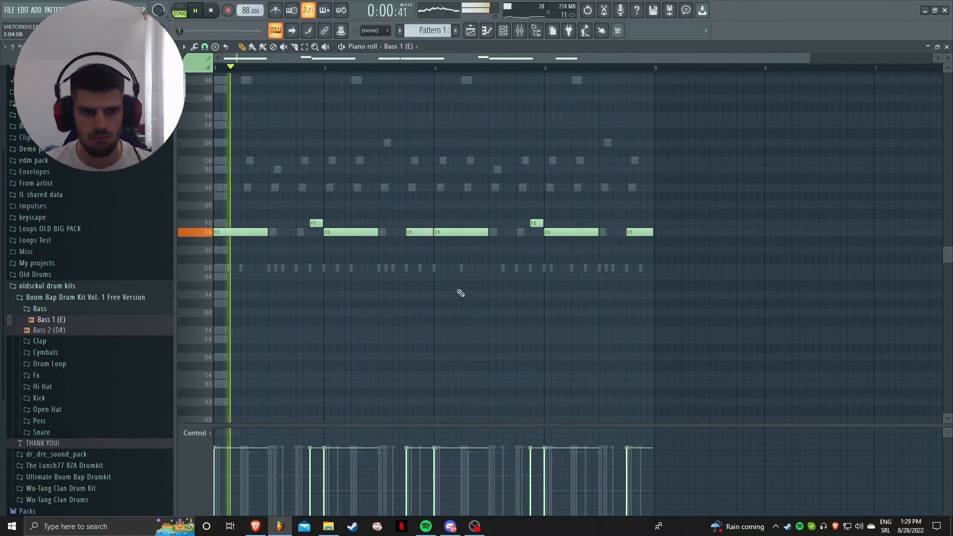
Try the whole bassline transposed down, auditioning it with its E5 notes at C5, C#5 and B4
key("ctrl+a")
key("space")
key("Down")
key("Down")
key("Down")
key("Down")
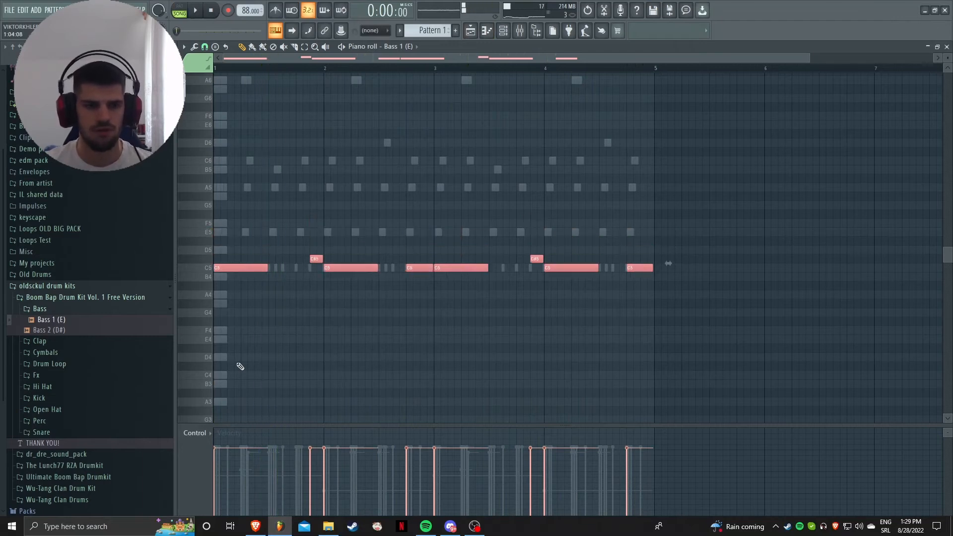
key("Down")
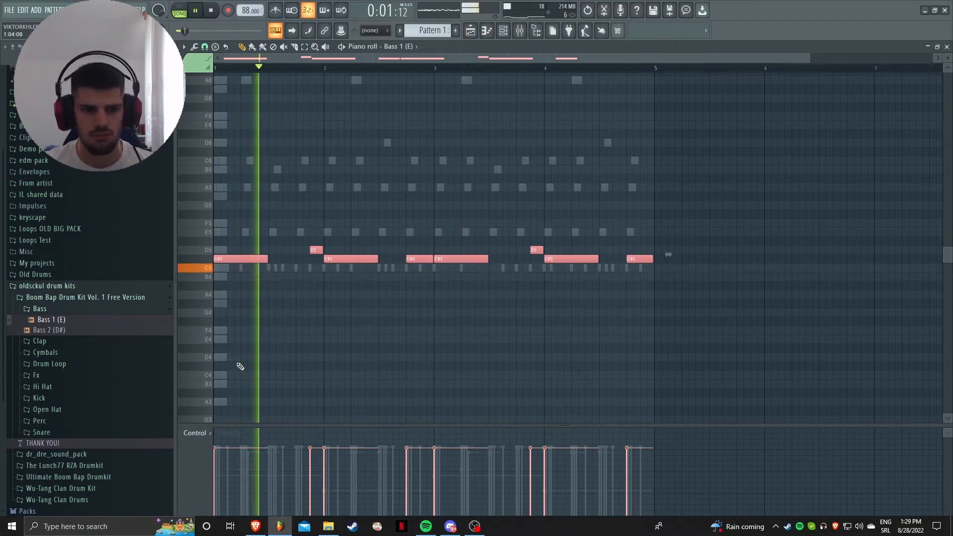
key("space")
scroll(240, 366, "down", 1)
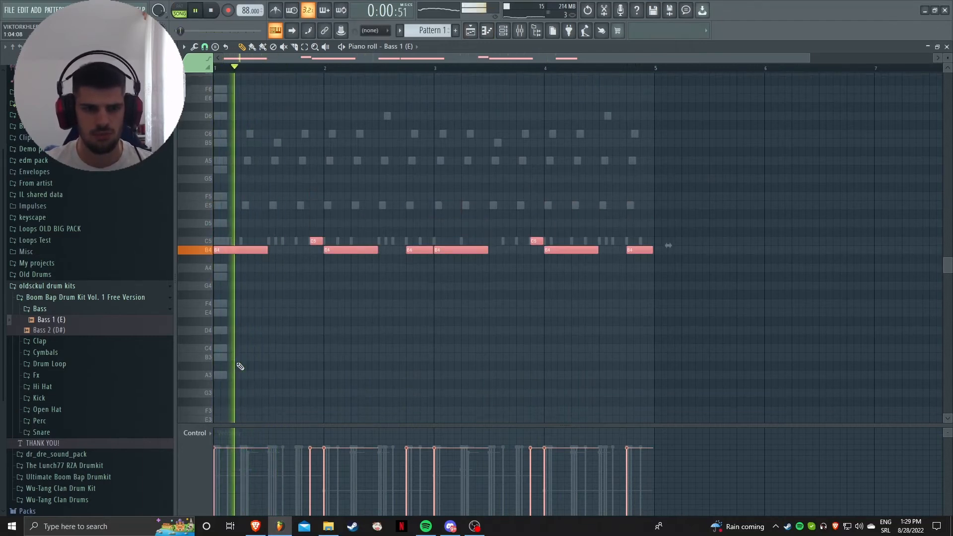
Transpose the whole bassline back up five semitones so its main notes sit on E5, and stop playback
key("Up")
key("Up")
key("Up")
key("Up")
key("Up")
scroll(240, 366, "up", 1)
key("space")
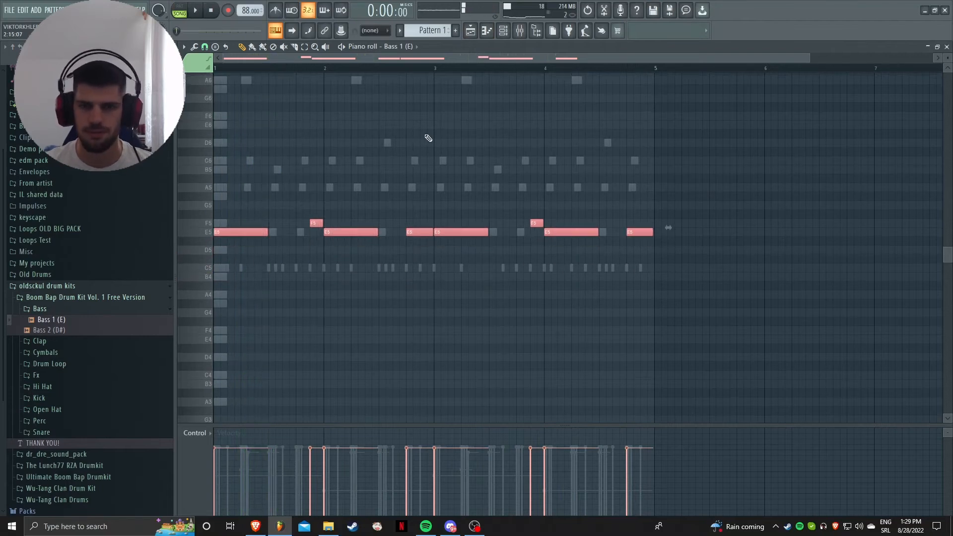
Load Open Hat 9 from the Boom Bap Drum Kit's Open Hat folder as a new channel below Bass 1 (E)
left_click(504, 32)
left_click(45, 309)
scroll(62, 328, "down", 2)
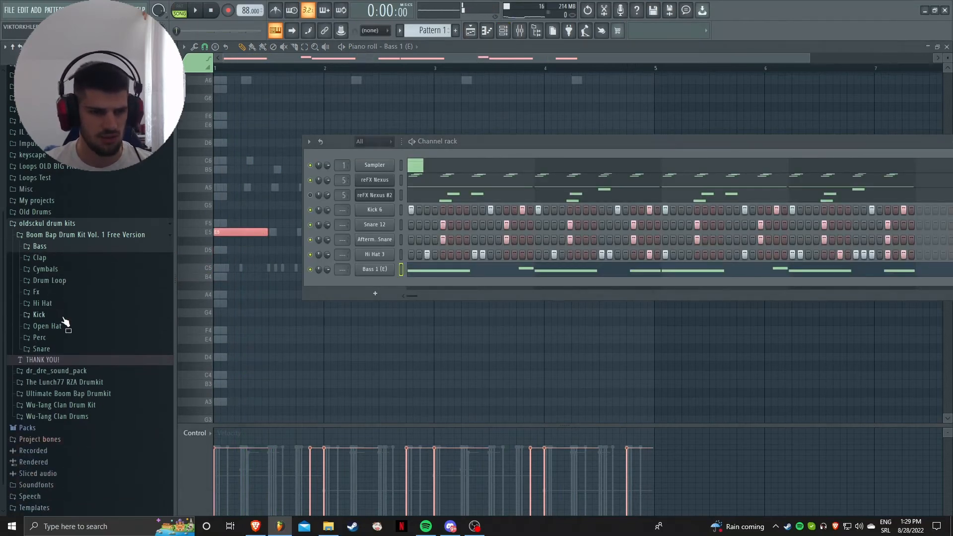
key("space")
left_click(65, 330)
left_click(83, 349)
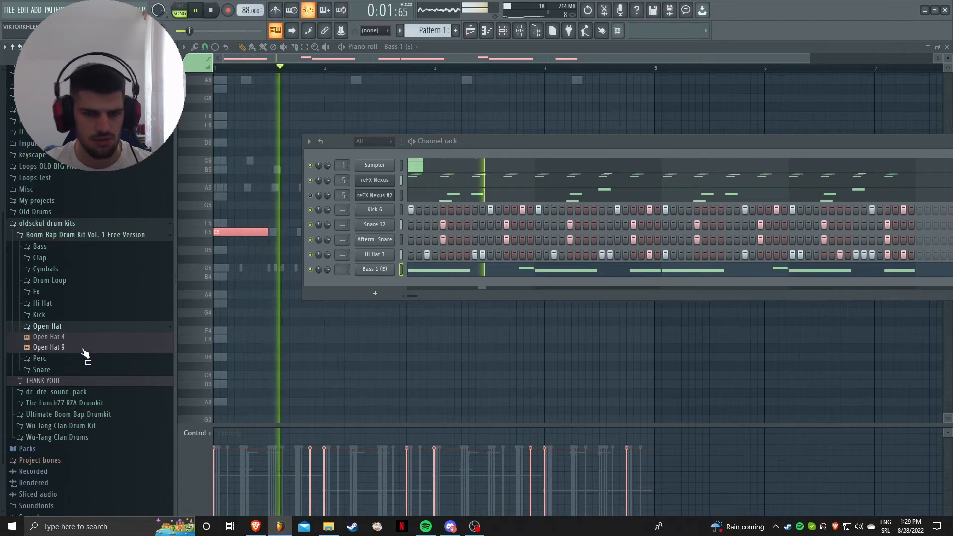
left_click_drag(83, 349, 379, 286)
key("space")
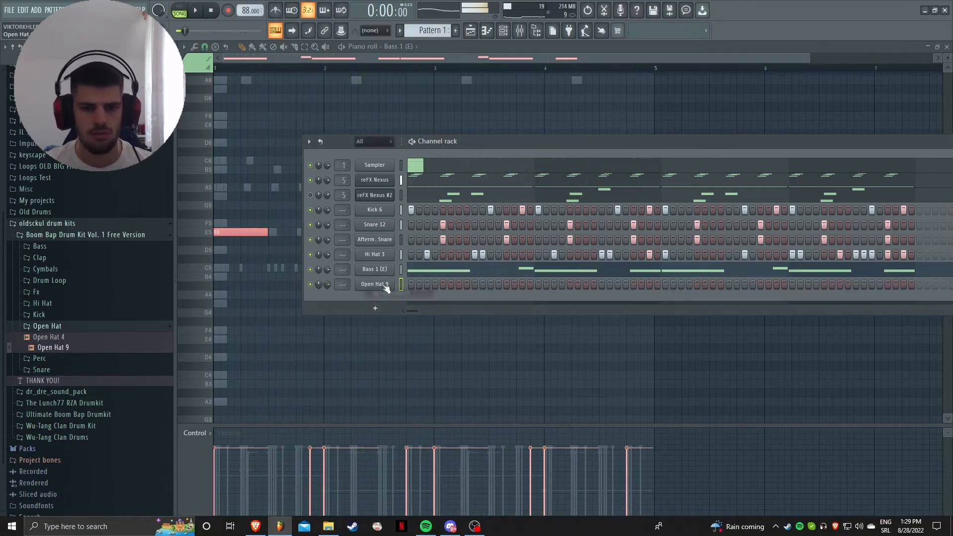
Place Open Hat 9 hits on steps 11, 27, 31, 43, 55 and 59 during playback
left_click(385, 285)
key("Escape")
key("space")
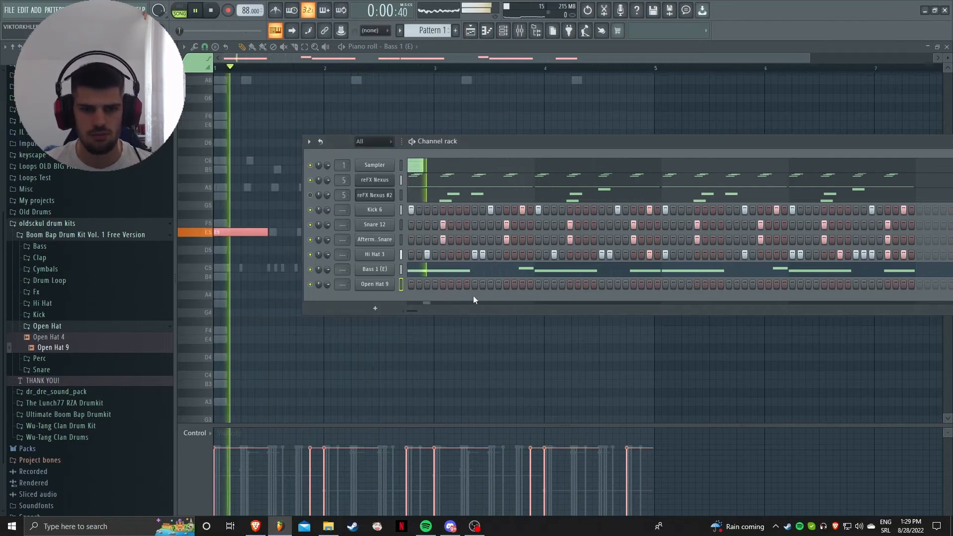
left_click(492, 287)
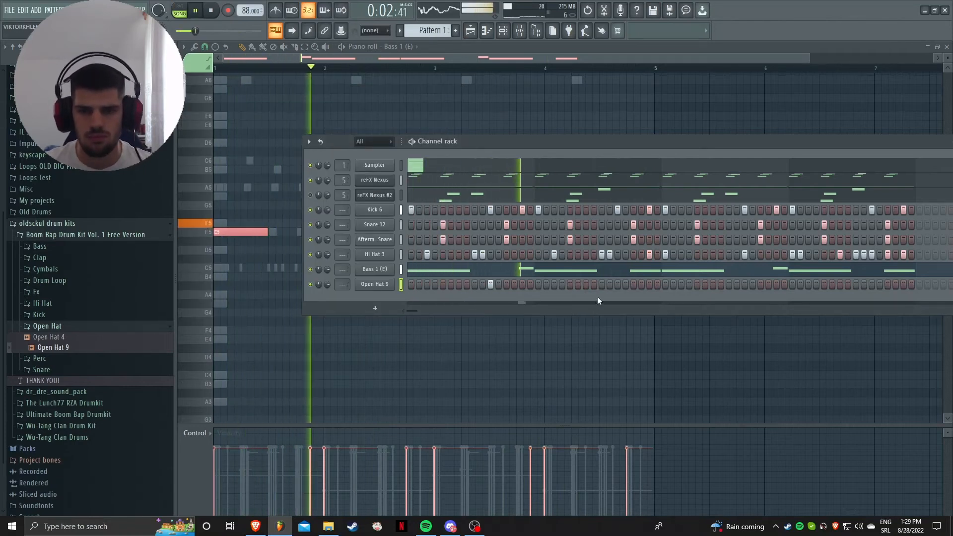
left_click(617, 285)
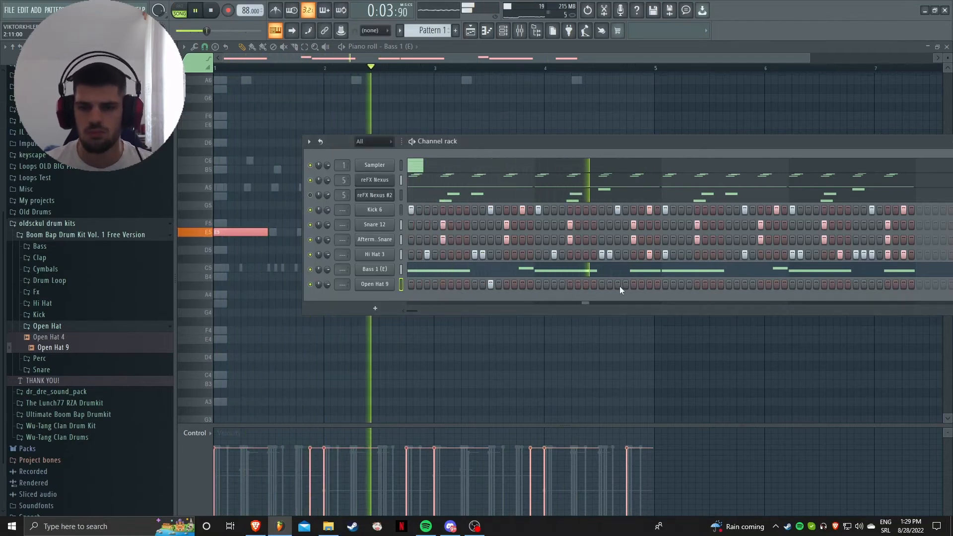
left_click(649, 285)
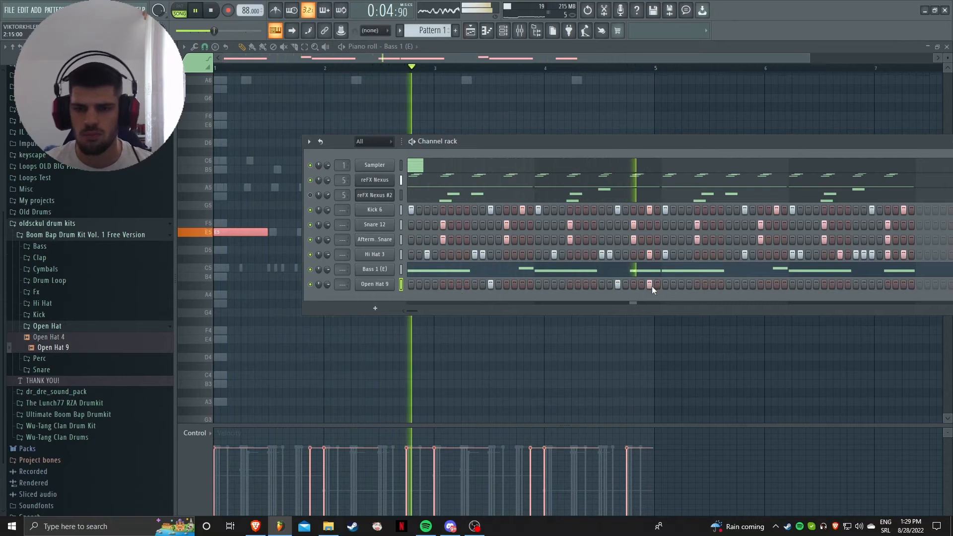
left_click(744, 285)
left_click(839, 285)
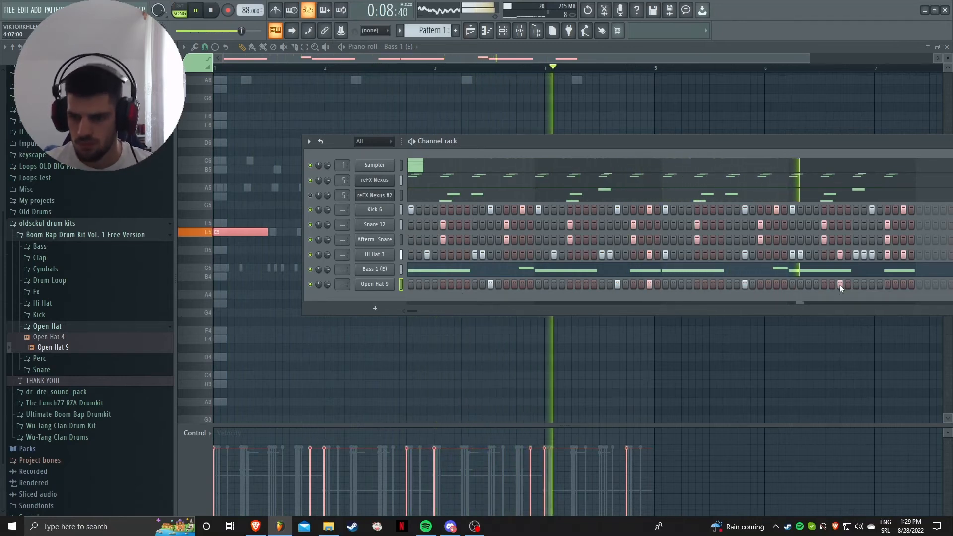
left_click(872, 284)
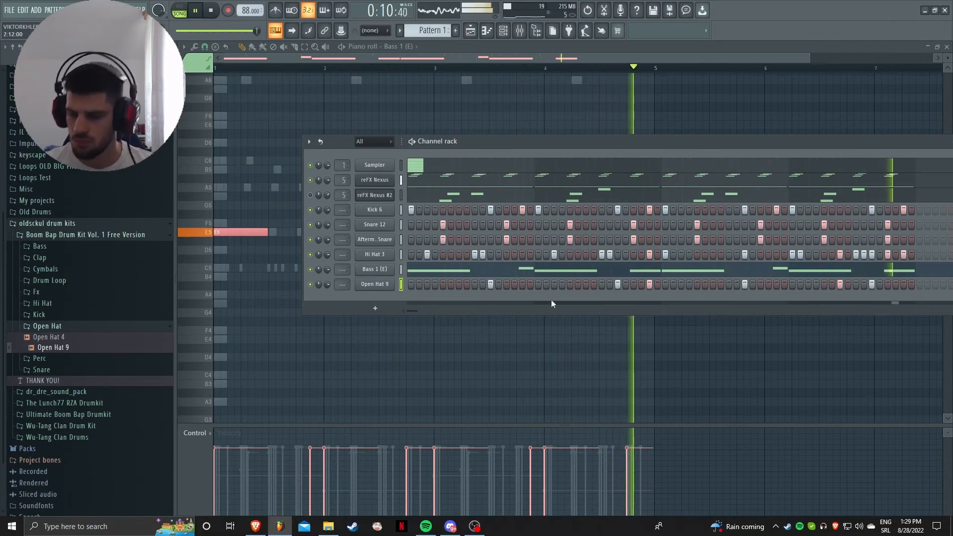
Look through the Perc, Snare and Clap folders of Boom Bap Drum Kit Vol. 1 for another sample
left_click(68, 327)
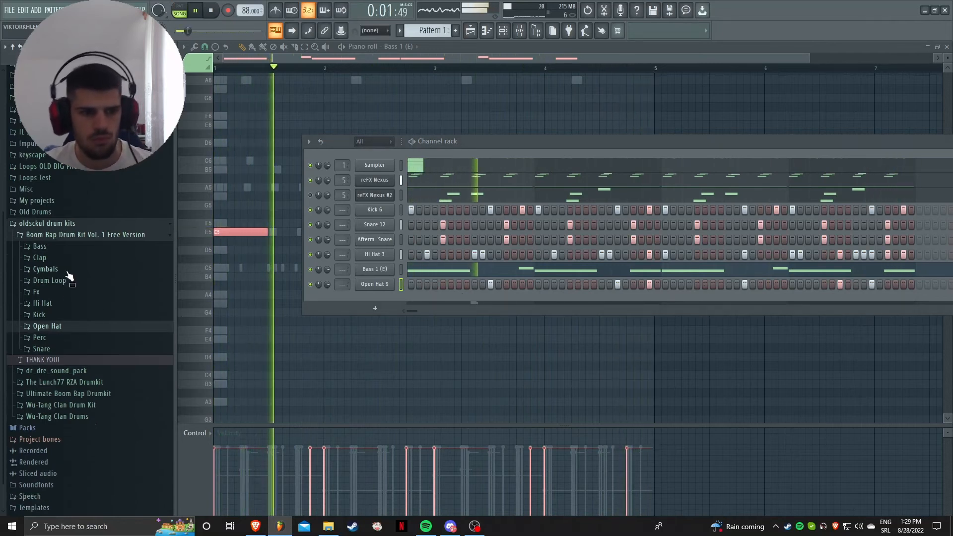
left_click(68, 338)
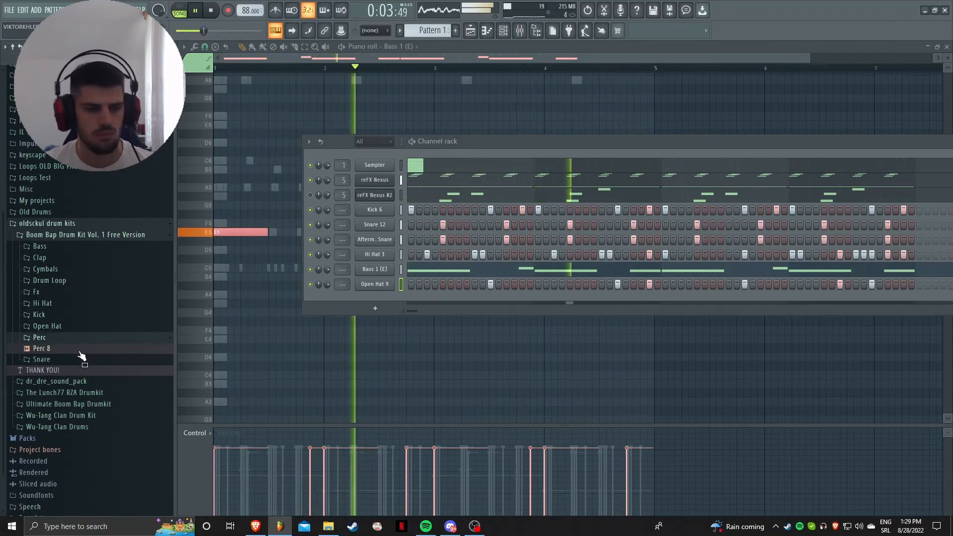
left_click(79, 360)
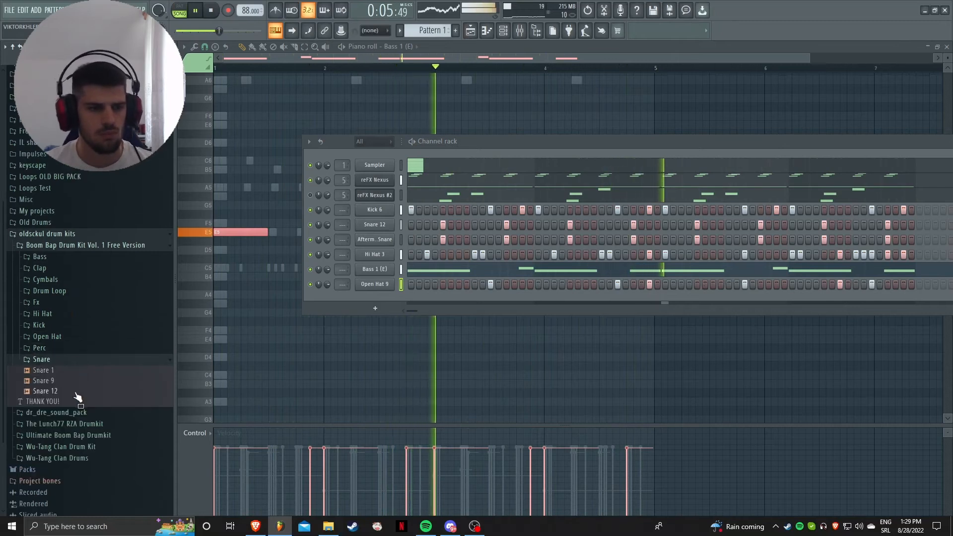
left_click(58, 359)
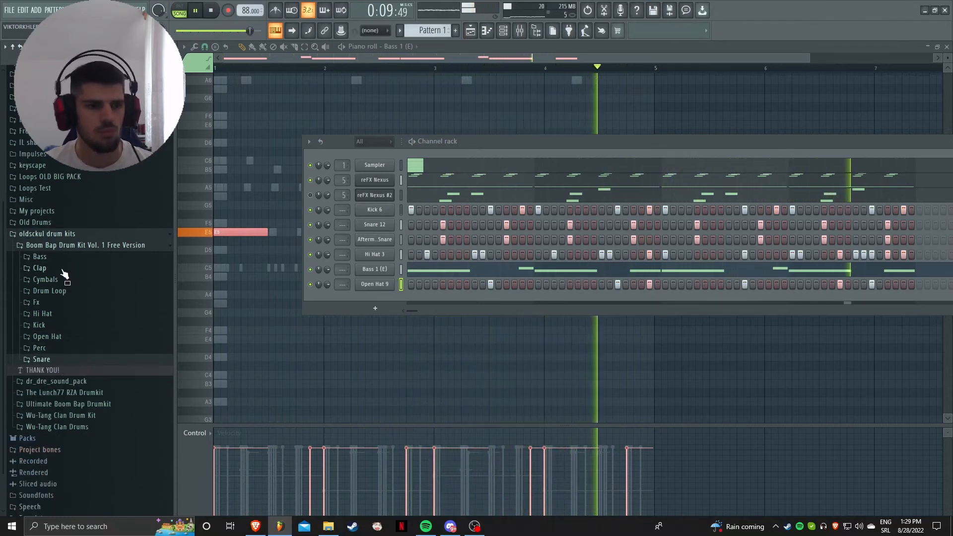
left_click(63, 269)
left_click(75, 246)
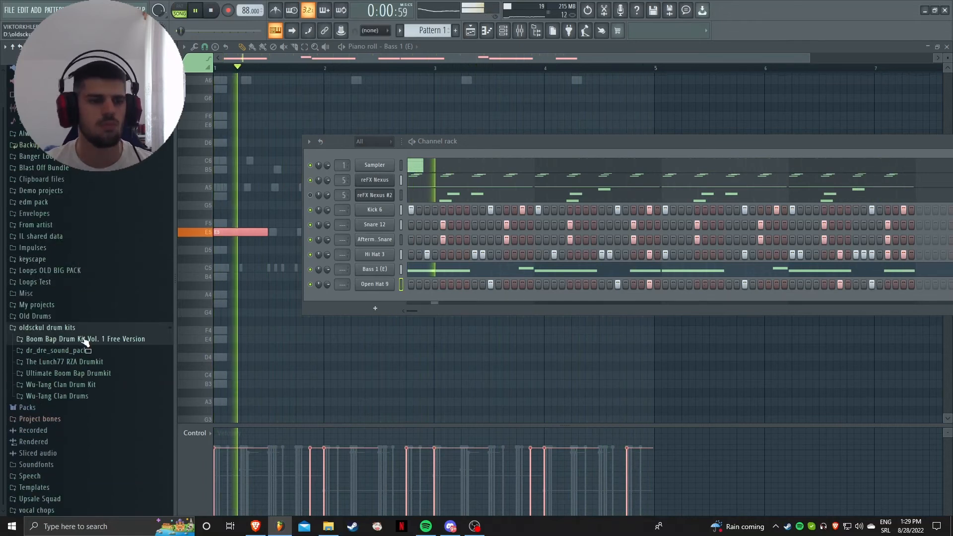
Audition samples in the Ultimate Boom Bap Drumkit's Percs folder and load CHUCK as a new channel below Open Hat 9
left_click(88, 374)
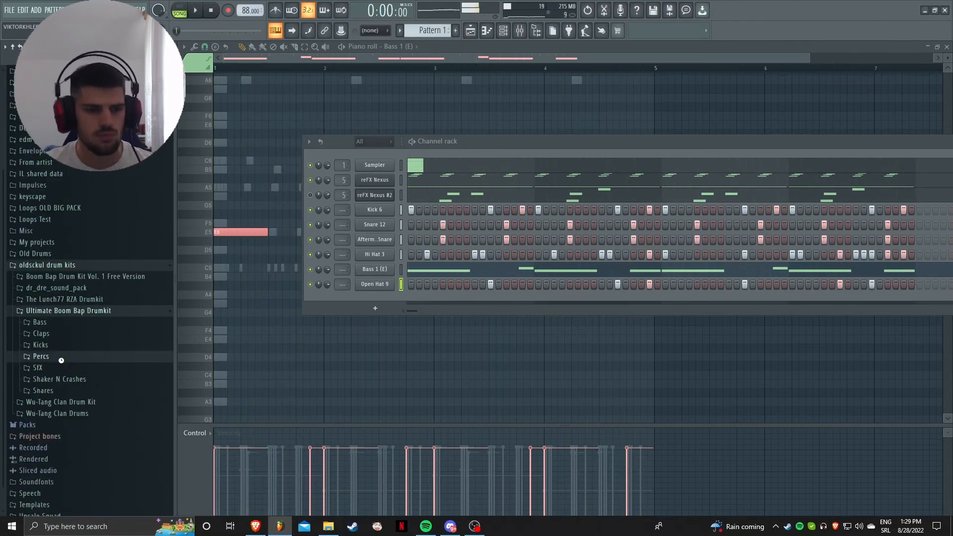
left_click(64, 357)
key("space")
scroll(74, 347, "down", 20)
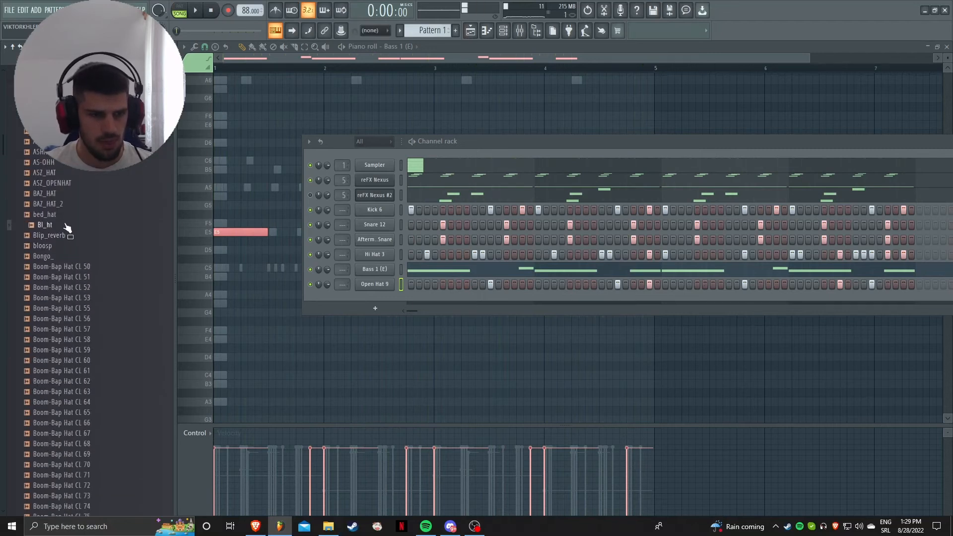
scroll(65, 249, "down", 15)
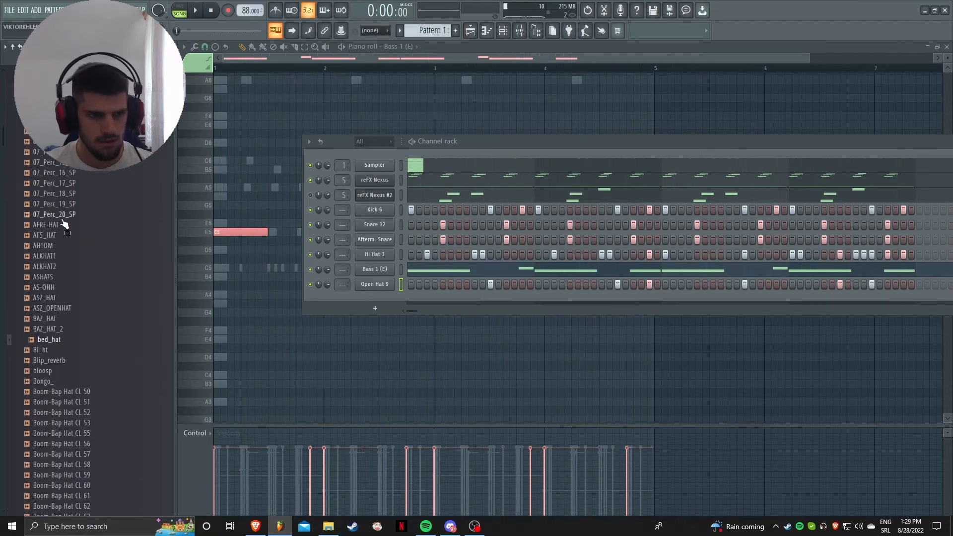
scroll(82, 306, "down", 4)
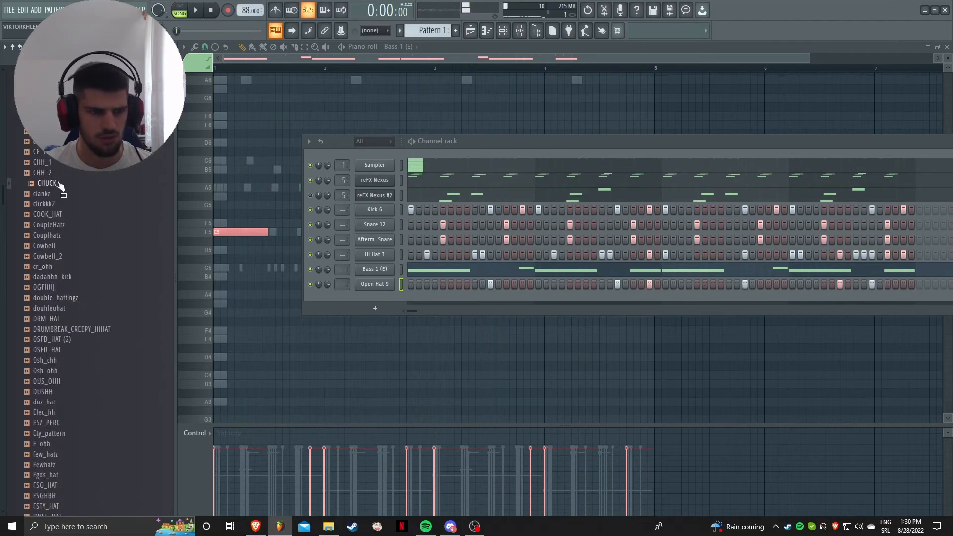
left_click_drag(376, 295, 415, 305)
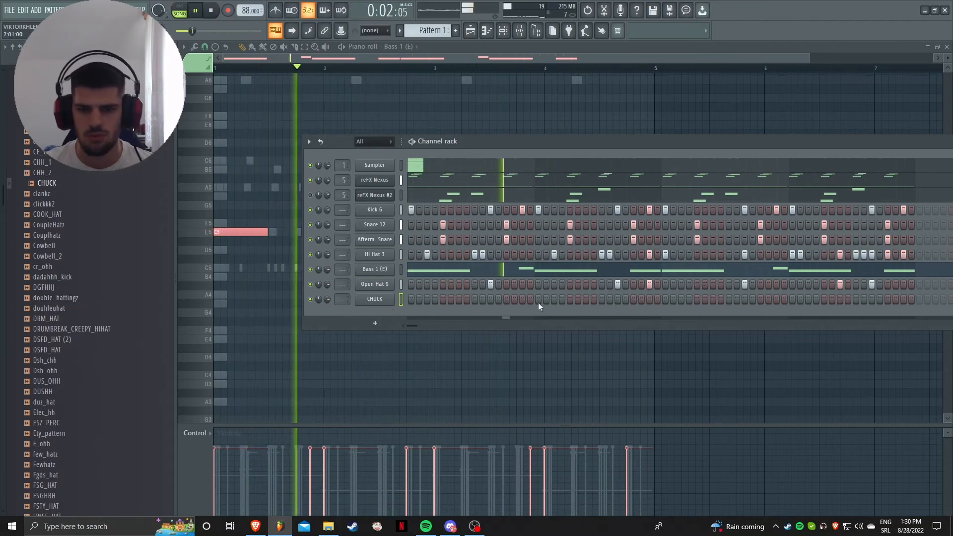
Try a CHUCK hit on step 19 and move it to step 1
left_click(554, 299)
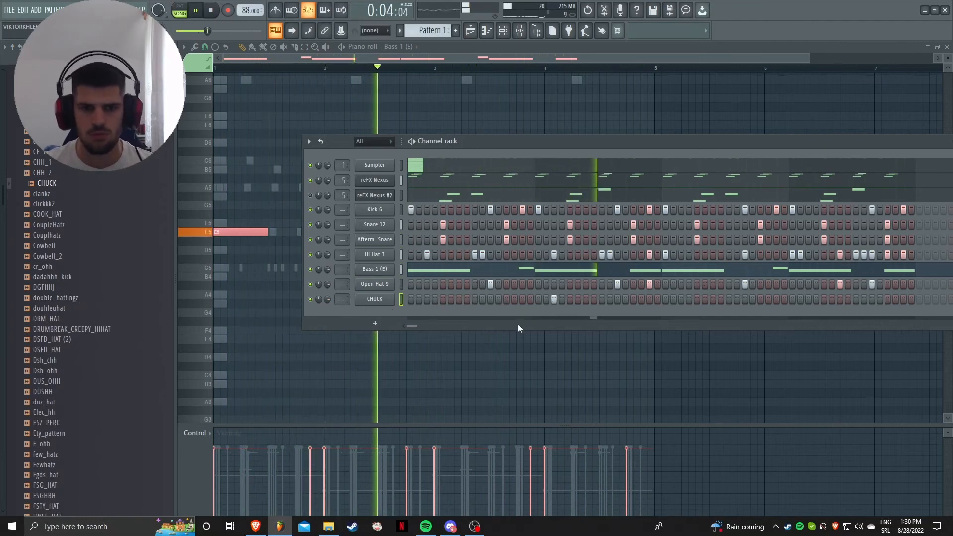
right_click(554, 299)
key("space")
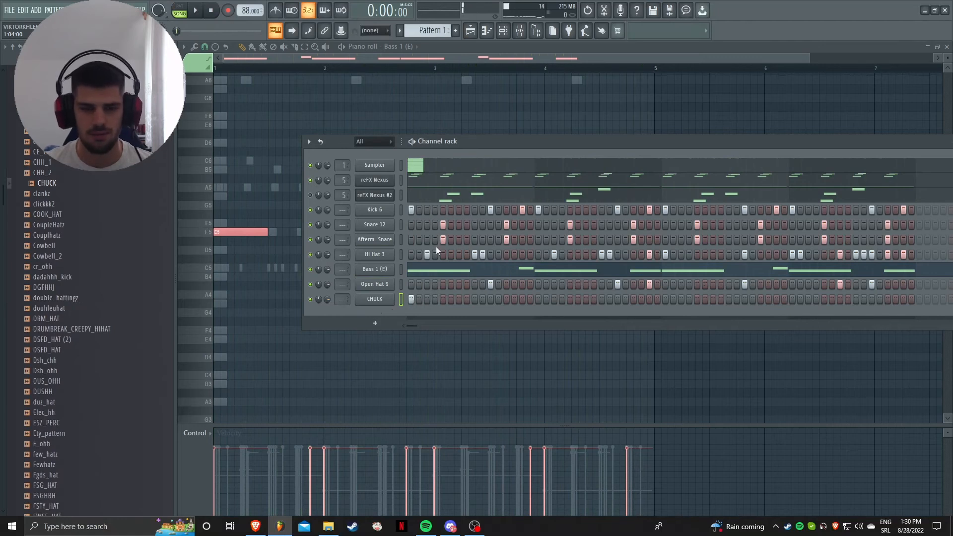
Reverse the CHUCK sample with Auto time stretching and a lowered stretch pitch, and add a second hit at the start of bar 3
key("space")
left_click(374, 299)
key("space")
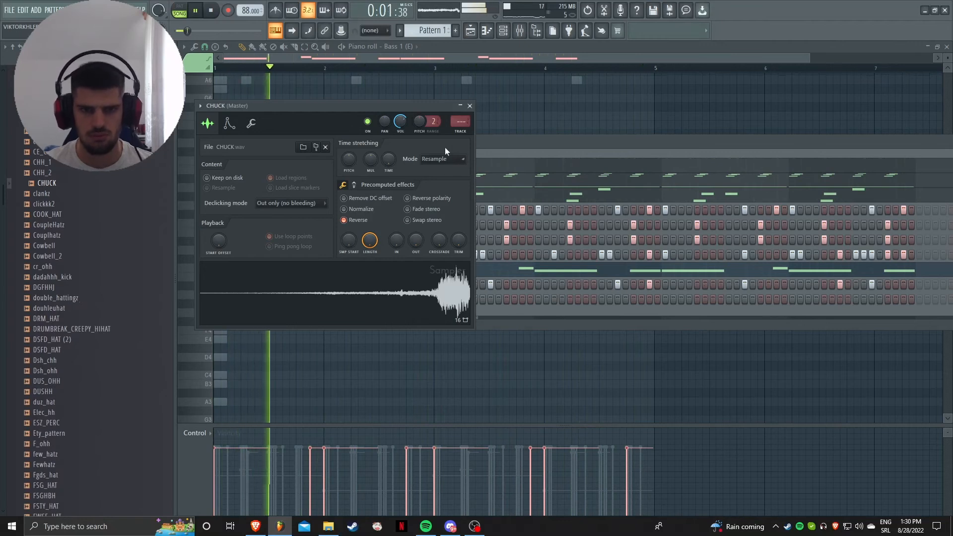
key("Escape")
key("space")
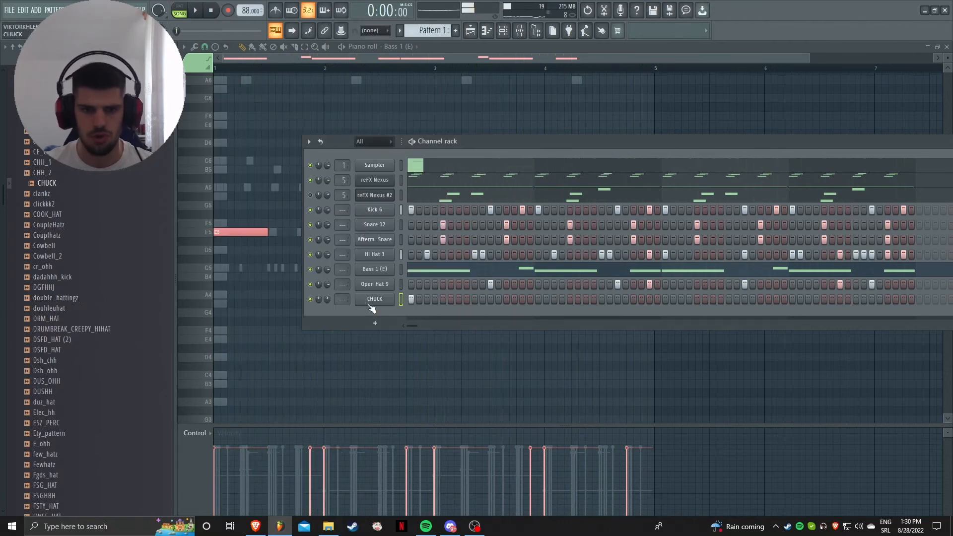
left_click(377, 302)
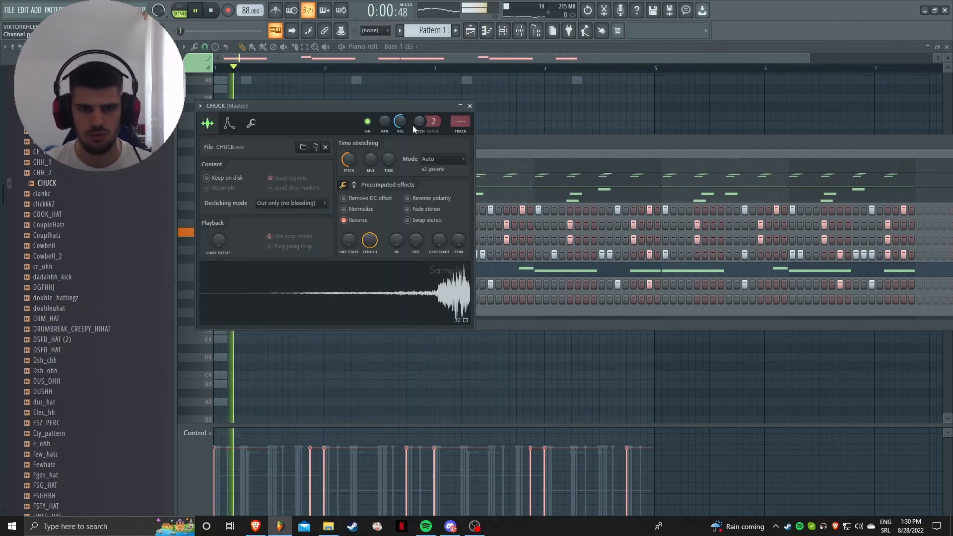
key("Escape")
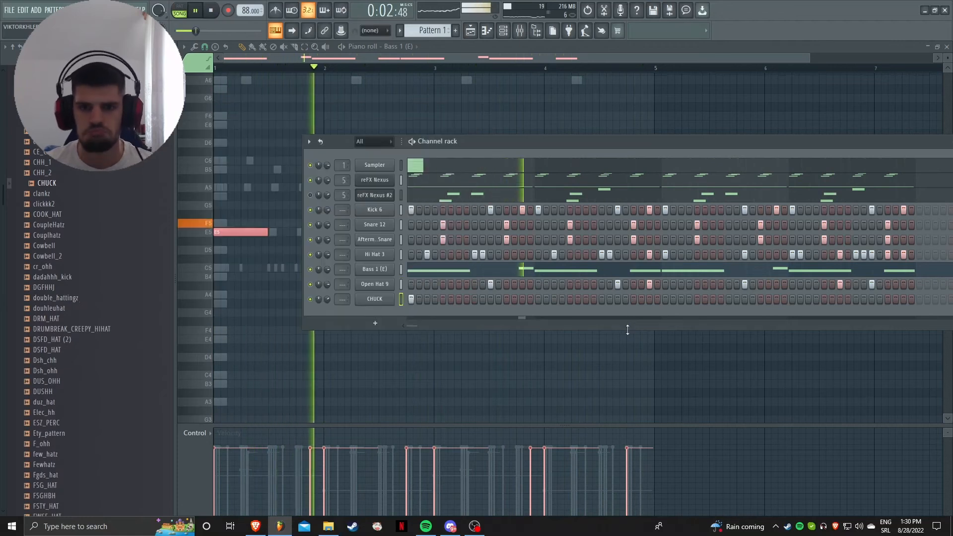
left_click(666, 299)
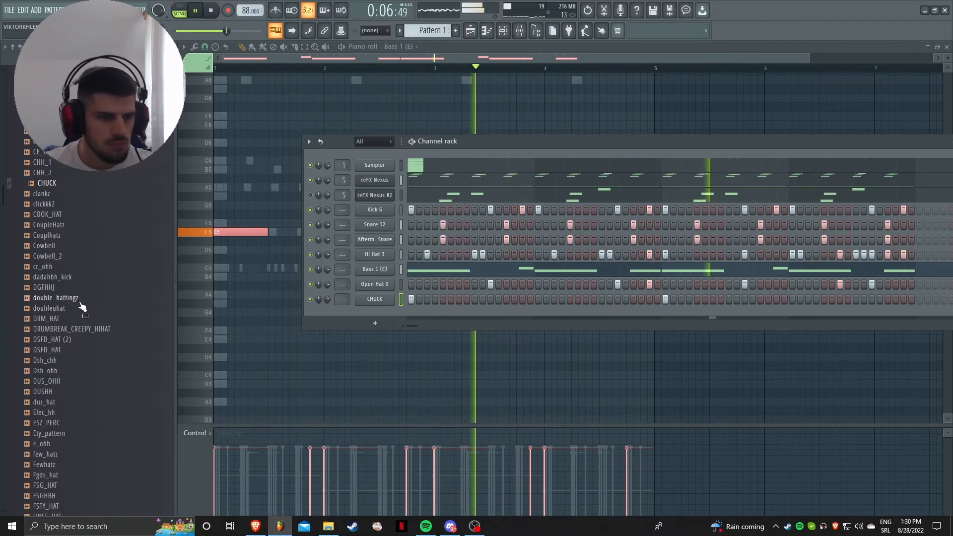
Audition hat samples from DRUMBREAK_CREEPY_HIHAT through HIHAT_COMINGGG in the Percs folder against the playing beat
scroll(82, 305, "down", 2)
left_click(87, 266)
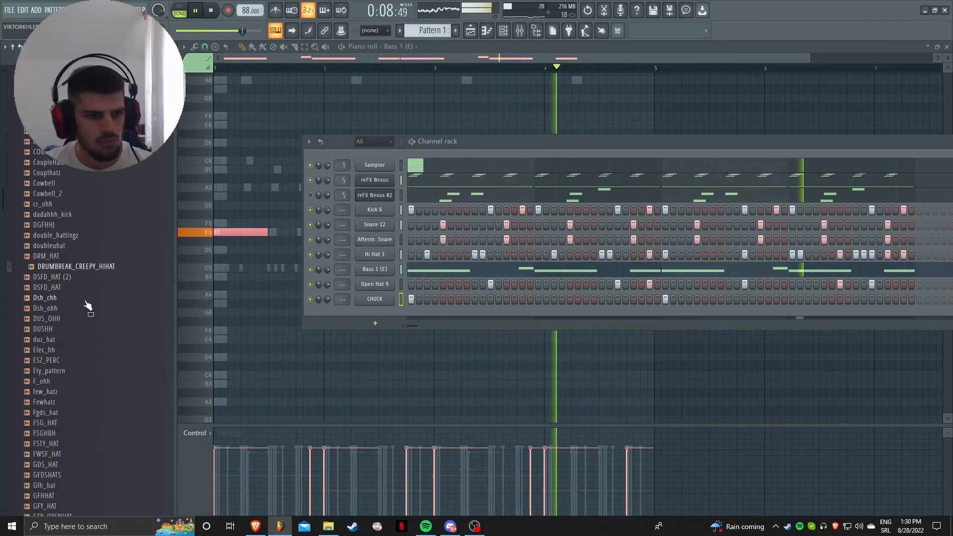
scroll(104, 324, "down", 3)
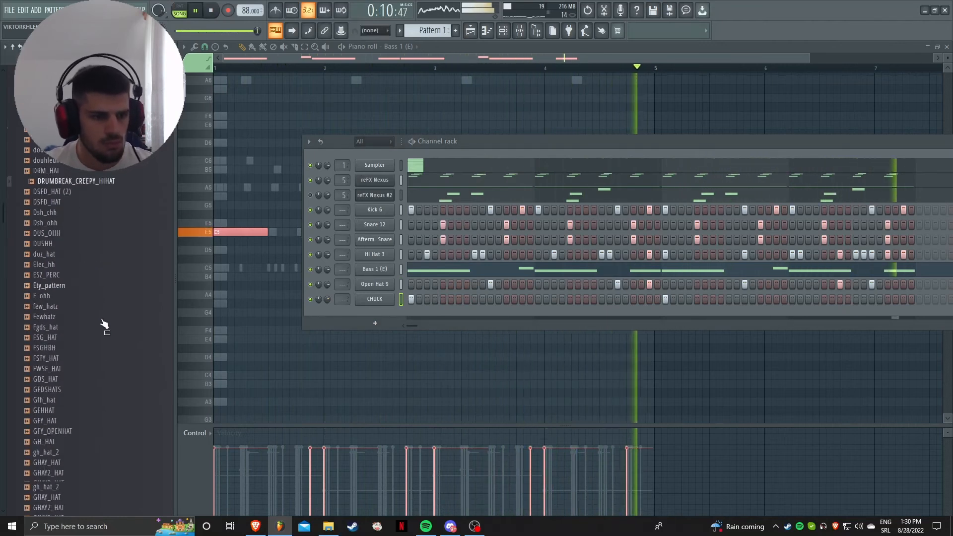
scroll(102, 347, "down", 8)
left_click(100, 268)
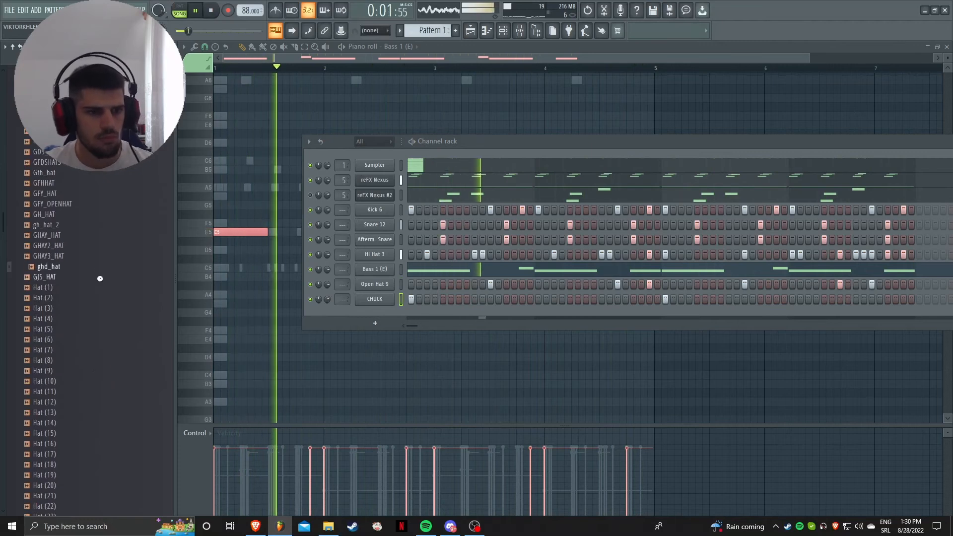
left_click(78, 374)
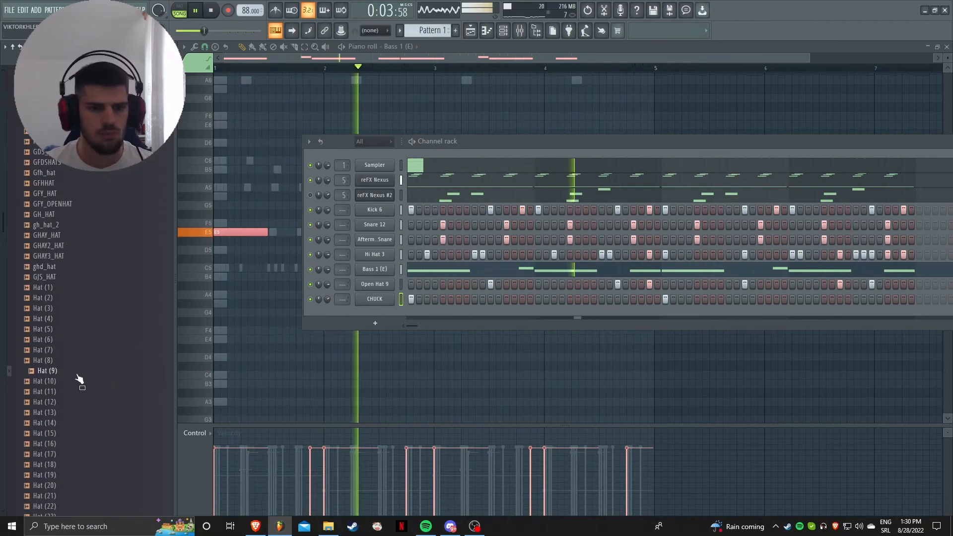
scroll(78, 380, "down", 10)
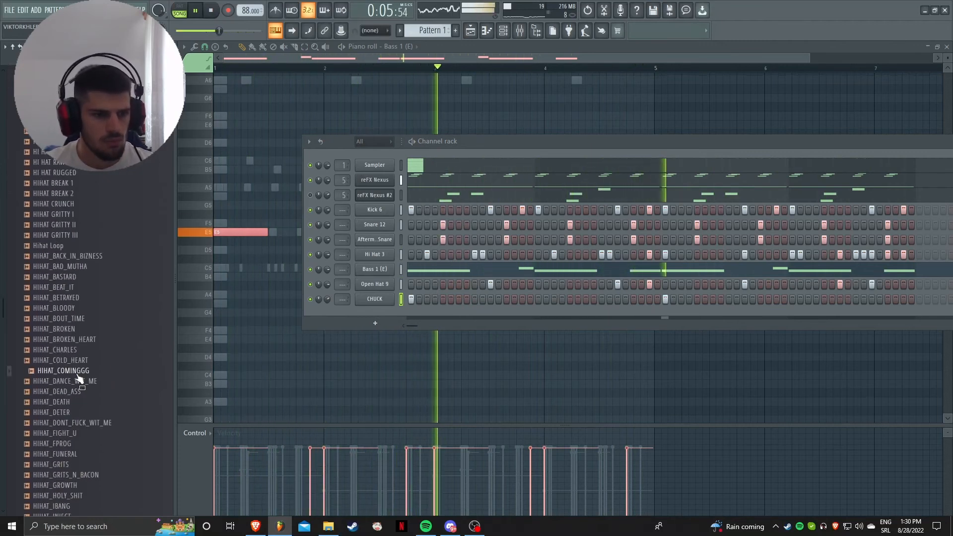
scroll(78, 376, "down", 20)
key("space")
Audition further Percs folder samples with the beat stopped, including KICK HAT, pcp_rnb, pshh_snr and OHH_1
left_click(77, 376)
scroll(78, 371, "up", 2)
left_click(69, 319)
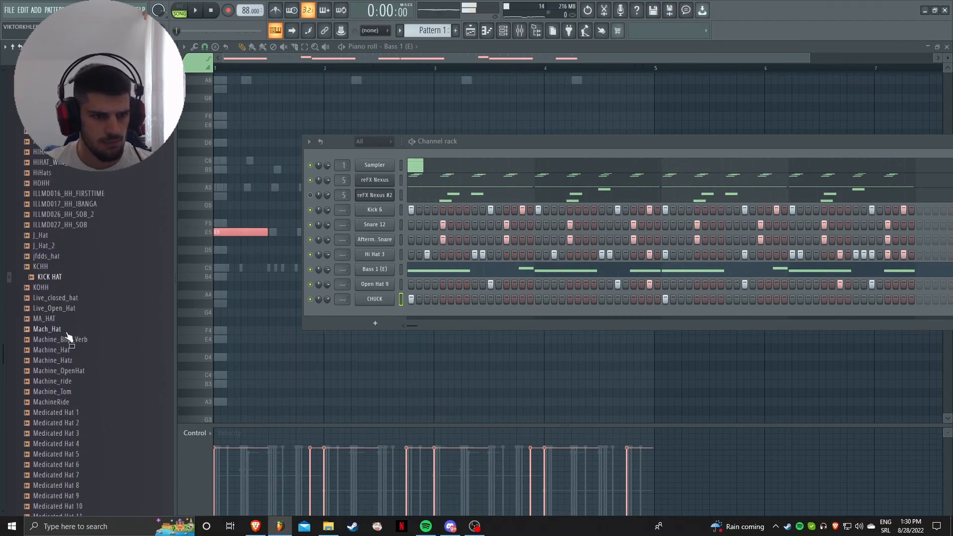
scroll(68, 343, "down", 15)
left_click(68, 257)
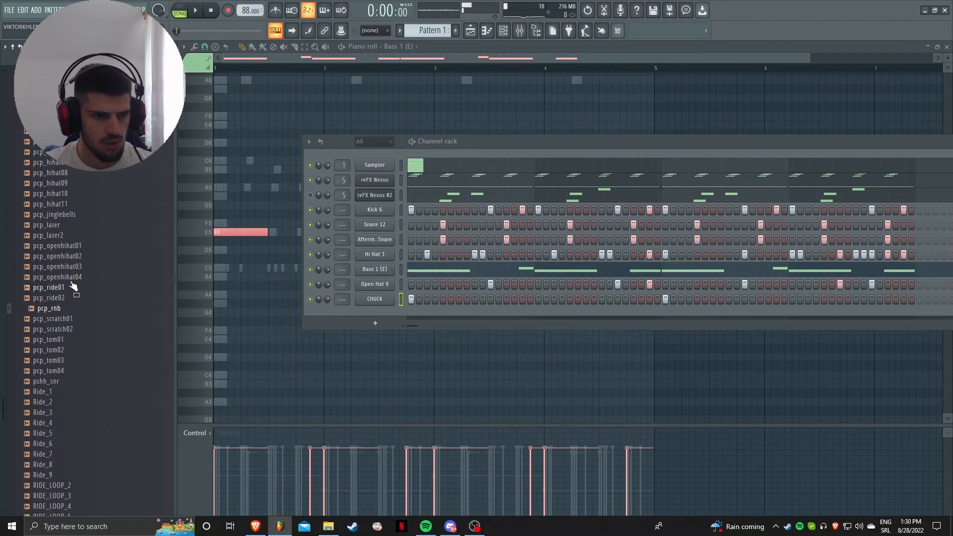
scroll(71, 282, "up", 2)
left_click(70, 278)
scroll(86, 292, "down", 6)
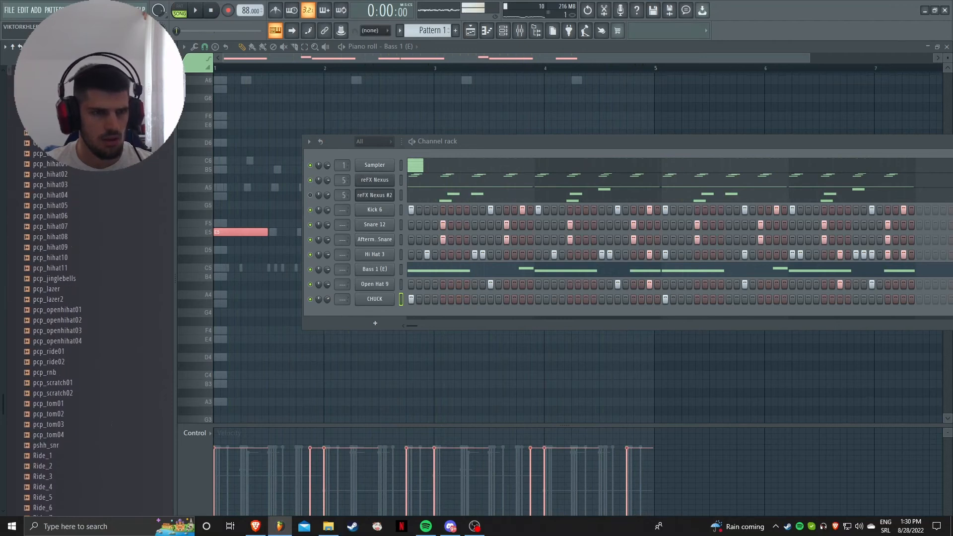
left_click(86, 291)
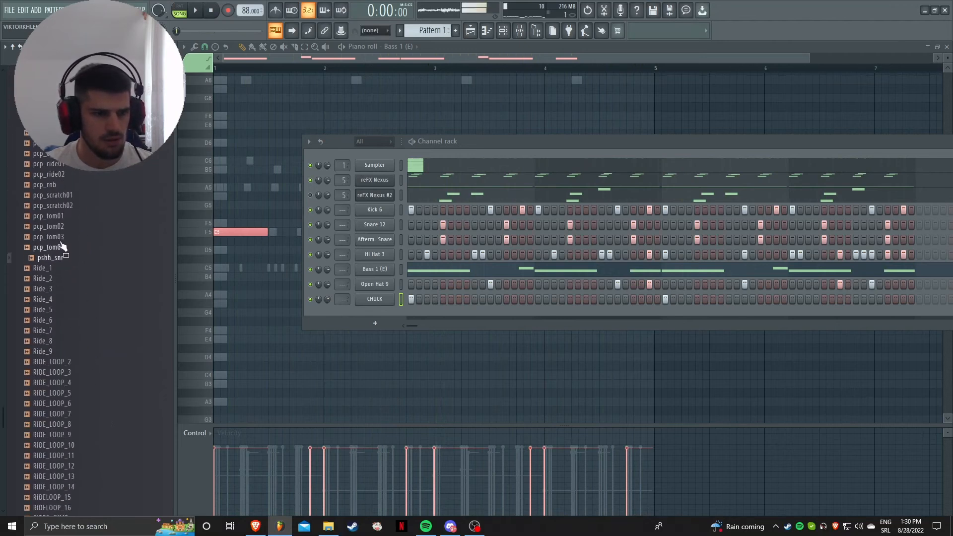
scroll(62, 246, "up", 12)
left_click(83, 258)
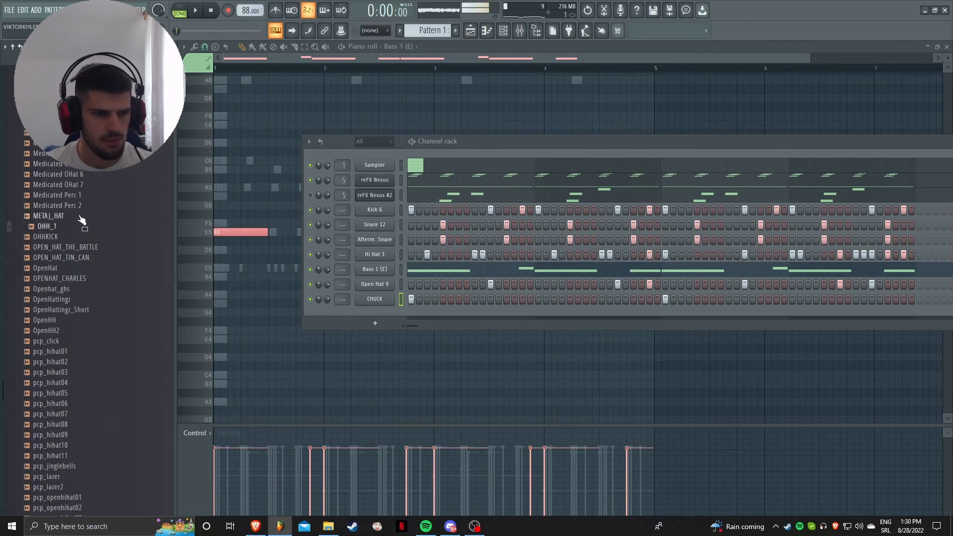
scroll(101, 395, "down", 20)
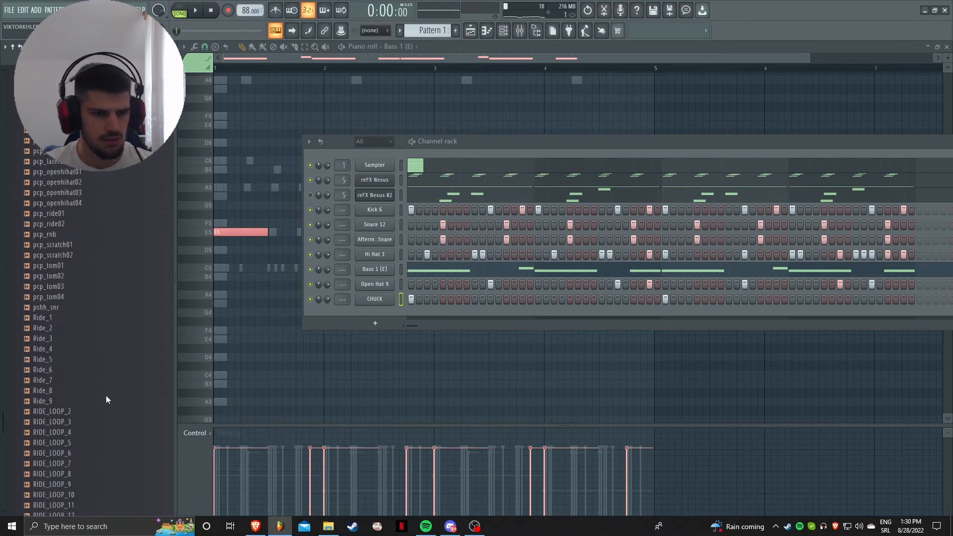
Load TAMB_HATS as a new channel below CHUCK, with hits on every step across the four bars, and play the beat
left_click(83, 415)
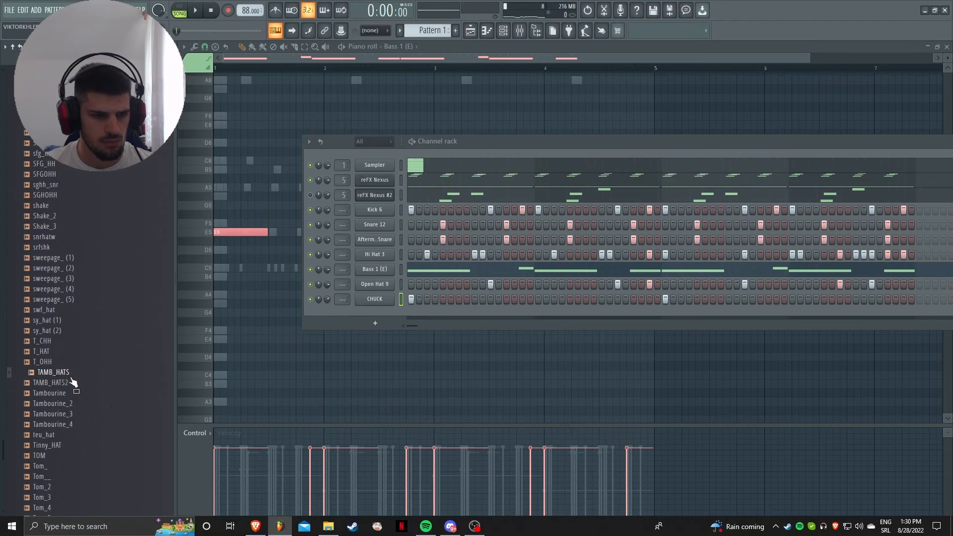
left_click_drag(406, 315, 378, 314)
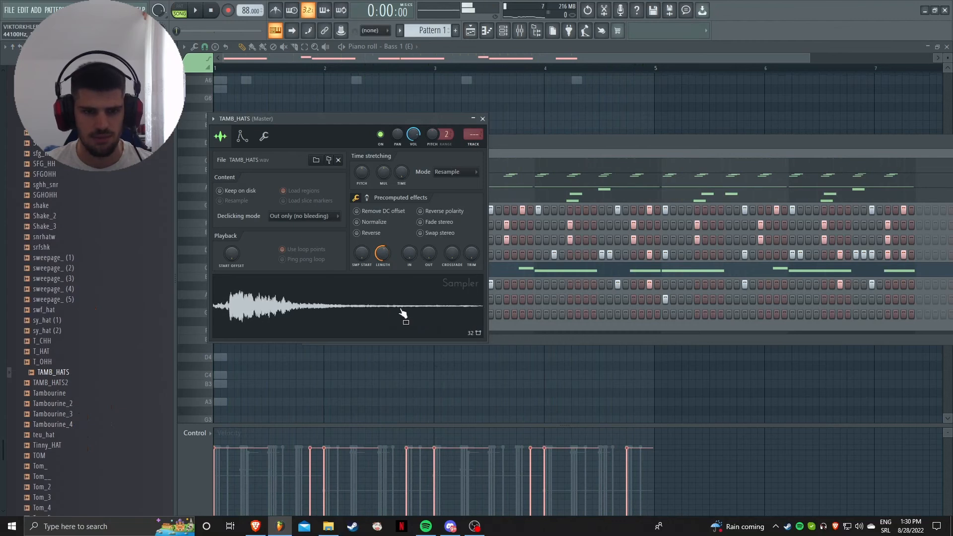
key("Escape")
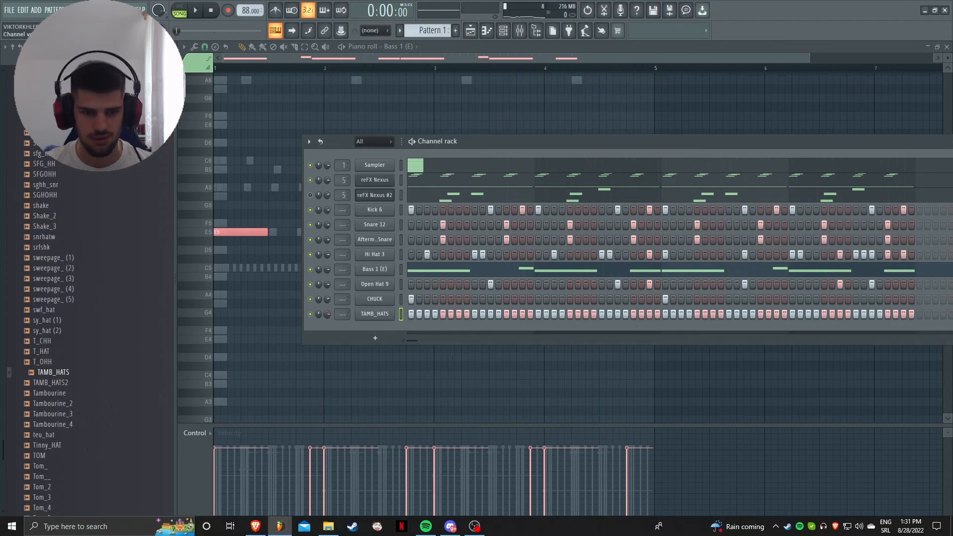
key("space")
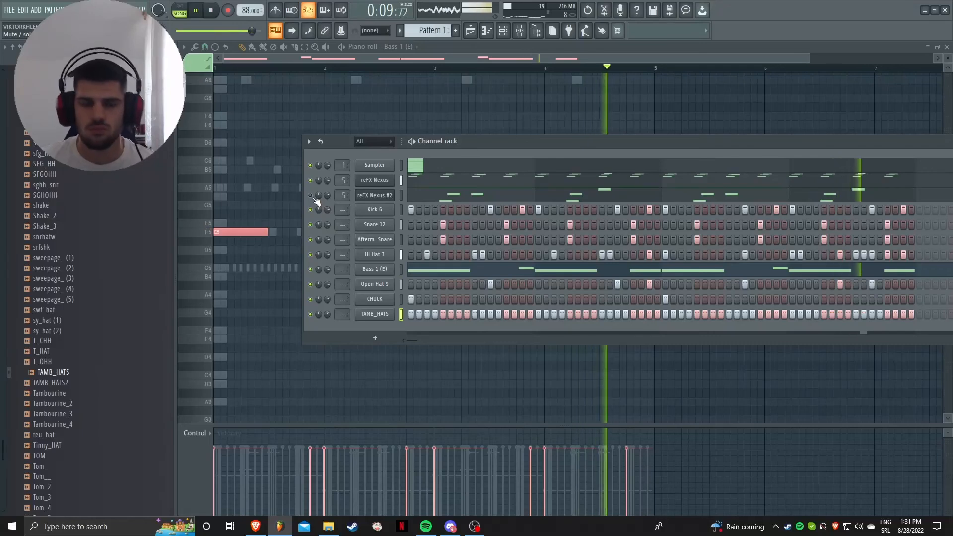
Try all reFX Nexus melody notes one octave higher and return them to their original pitch
right_click(377, 180)
left_click(407, 181)
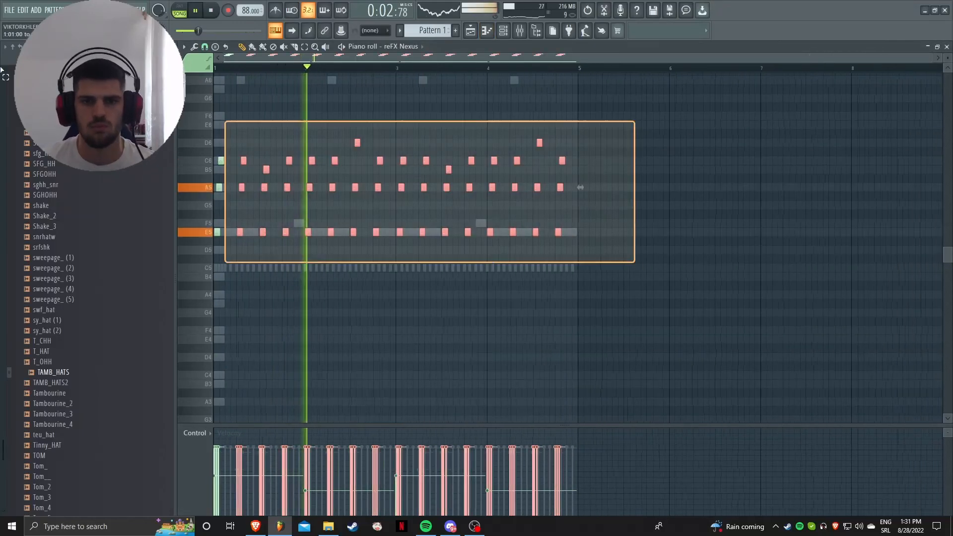
key("ctrl+Up")
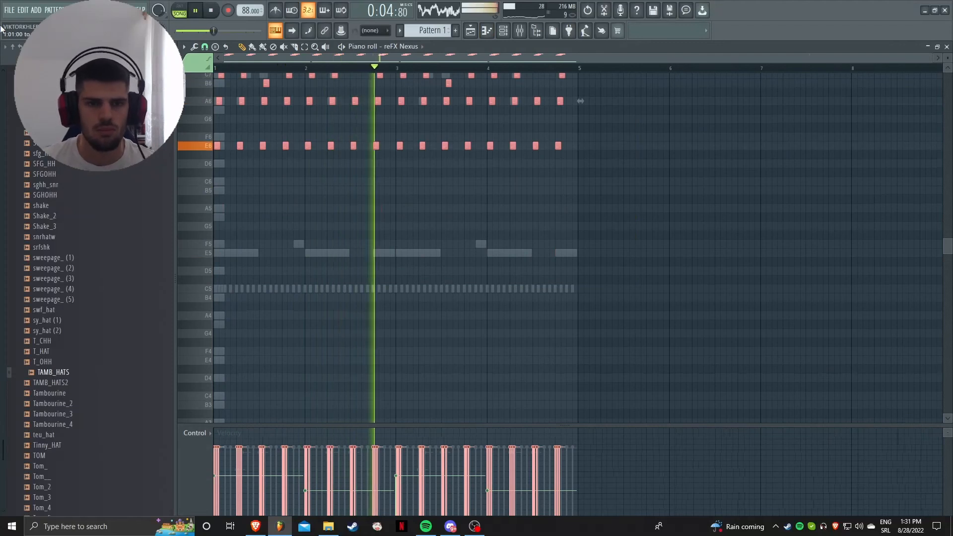
key("ctrl+Down")
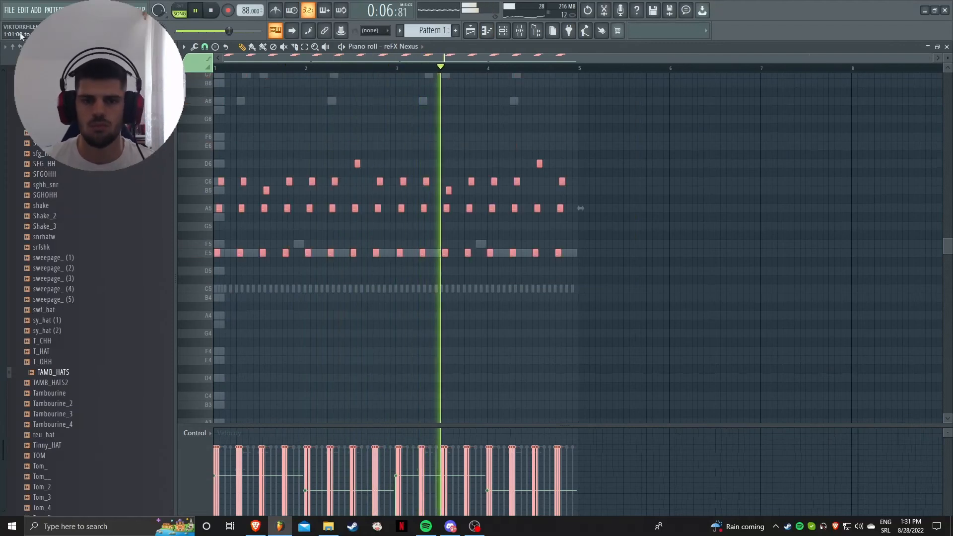
left_click(651, 163, "ctrl")
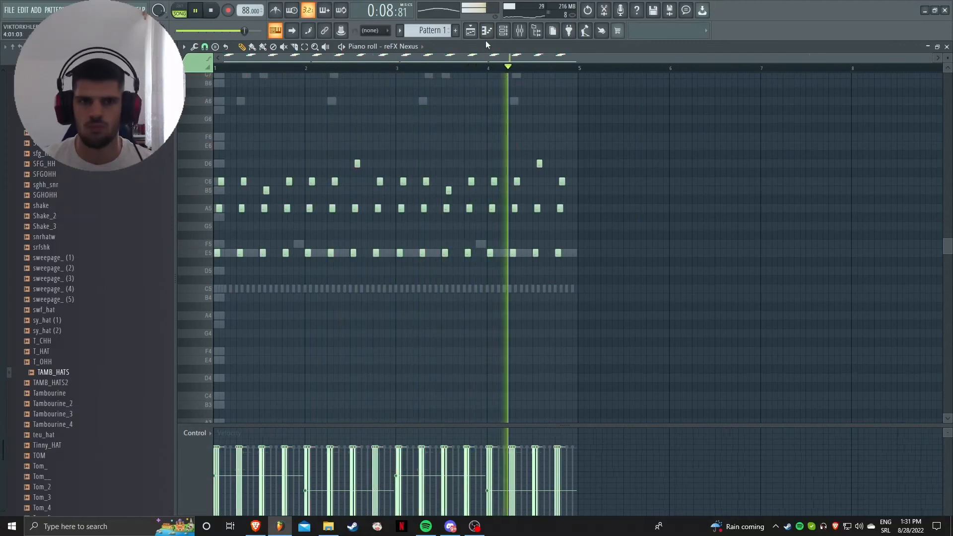
Stop playback and split Pattern 1 into separate patterns by channel
left_click(503, 30)
key("space")
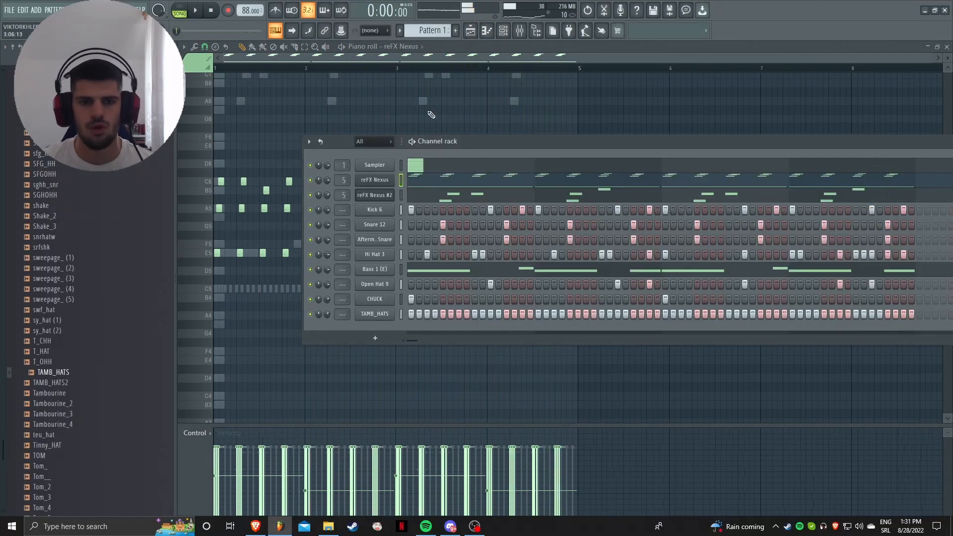
left_click(399, 31)
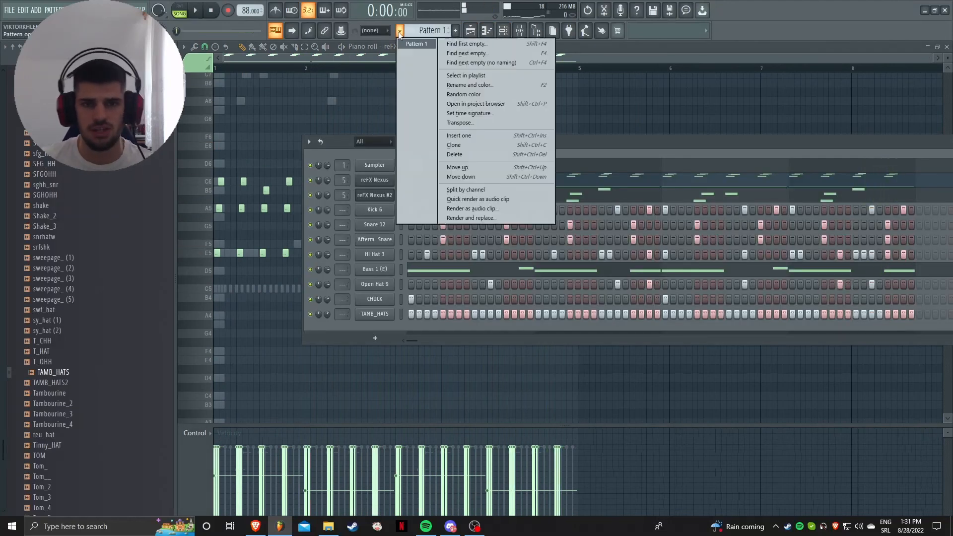
left_click(498, 189)
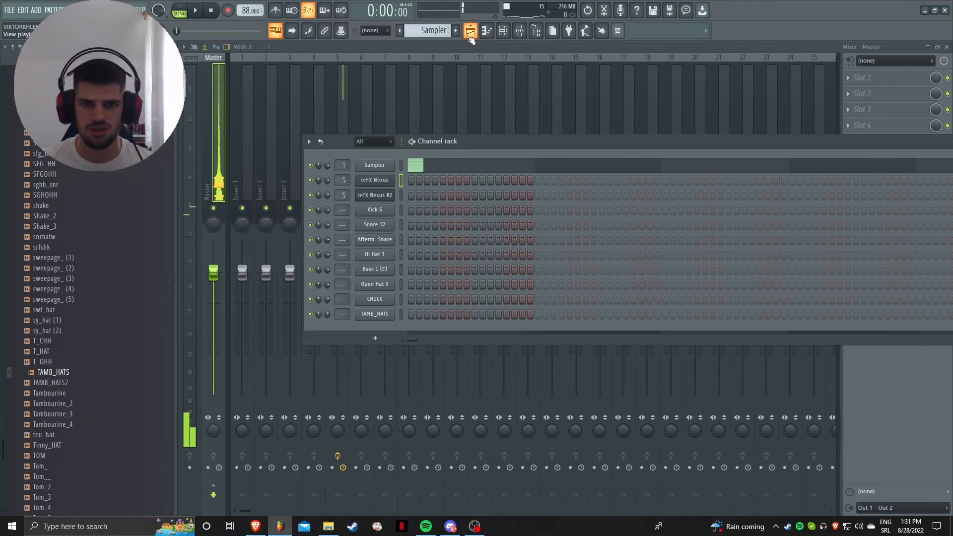
Place the reFX Nexus, reFX Nexus #2, Kick 6, Snare 12 and Aftermath Snare patterns on playlist tracks 1 to 5 at bar 1
left_click(470, 33)
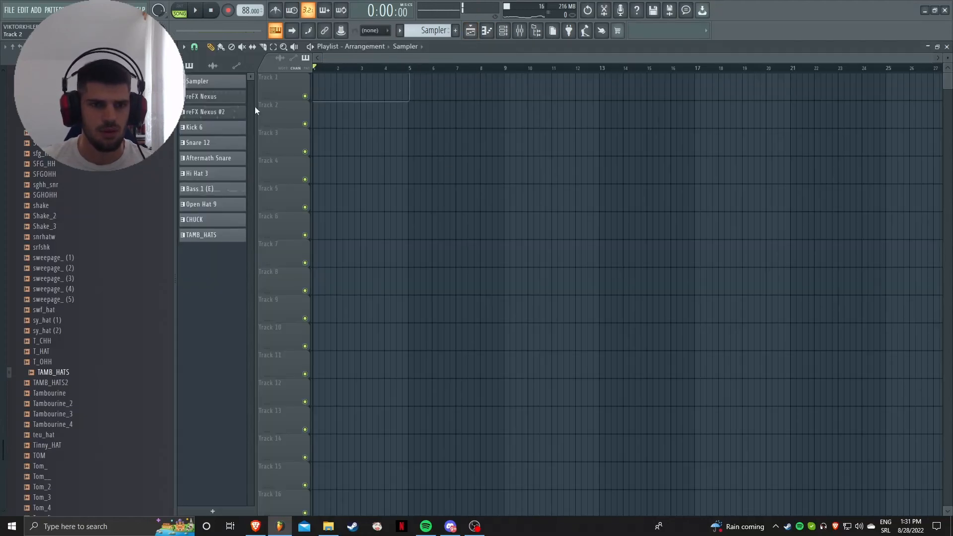
left_click_drag(214, 96, 340, 86)
left_click_drag(231, 116, 278, 124)
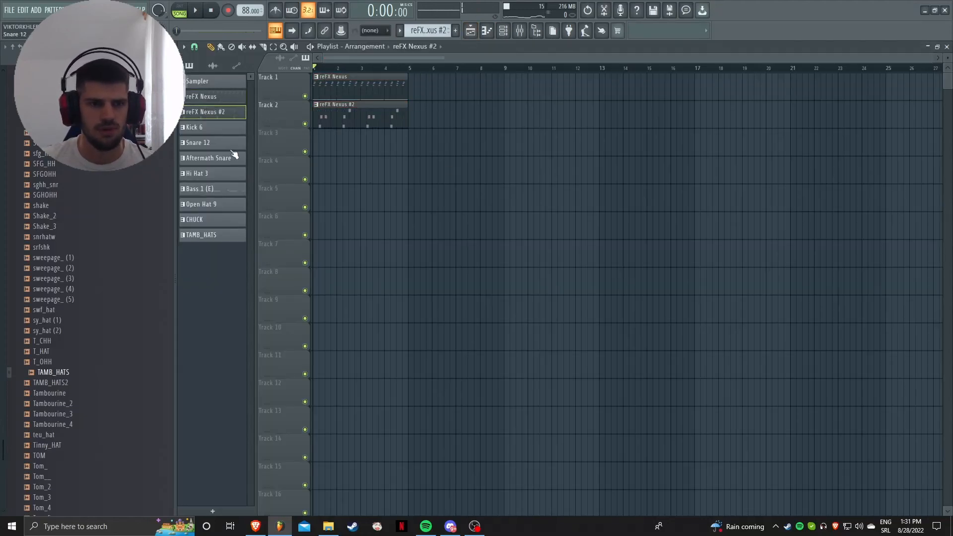
left_click_drag(214, 143, 350, 172)
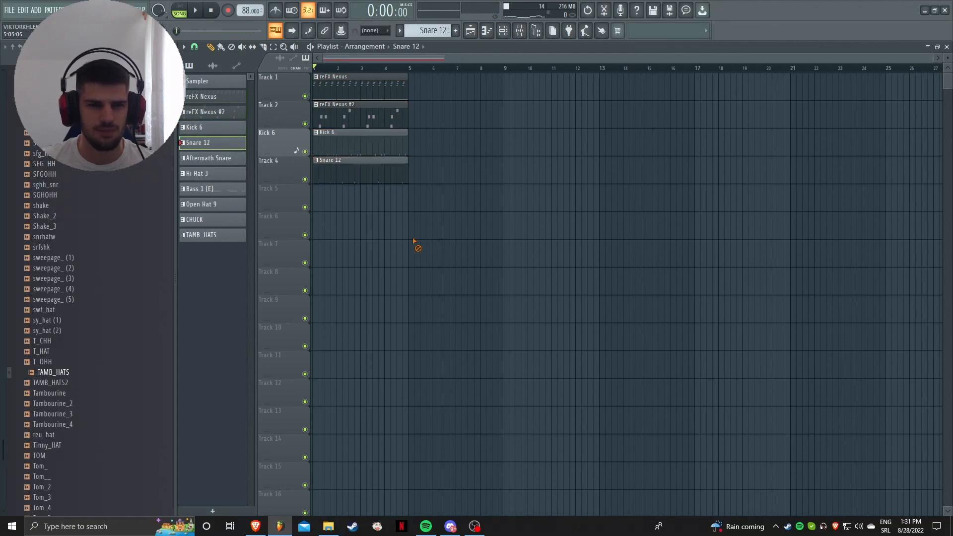
left_click_drag(232, 170, 364, 203)
Duplicate all the playlist clips three times to fill 16 bars and delete the last two reFX Nexus #2 clips
key("ctrl+a")
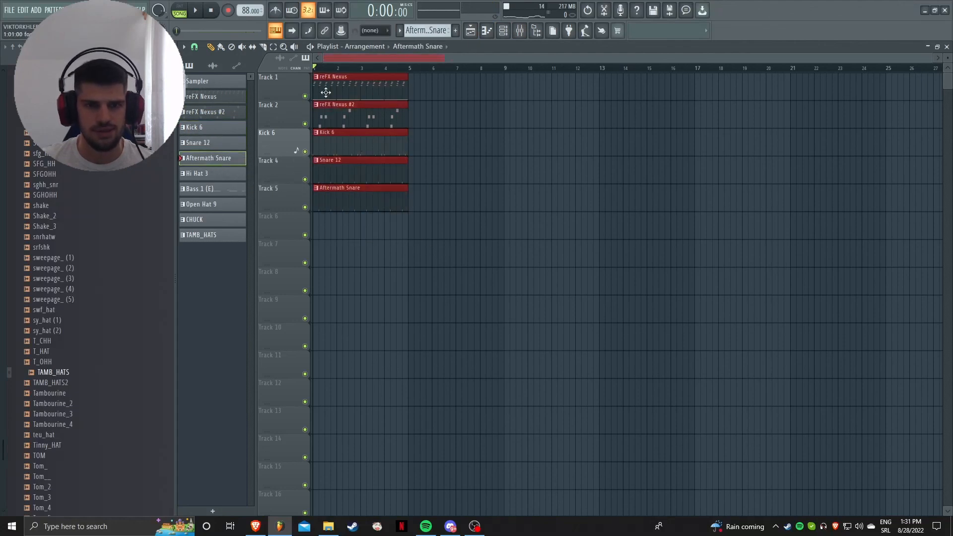
key("ctrl+b")
key("ctrl+b")
key("ctrl+b")
right_click(561, 124)
right_click(645, 124)
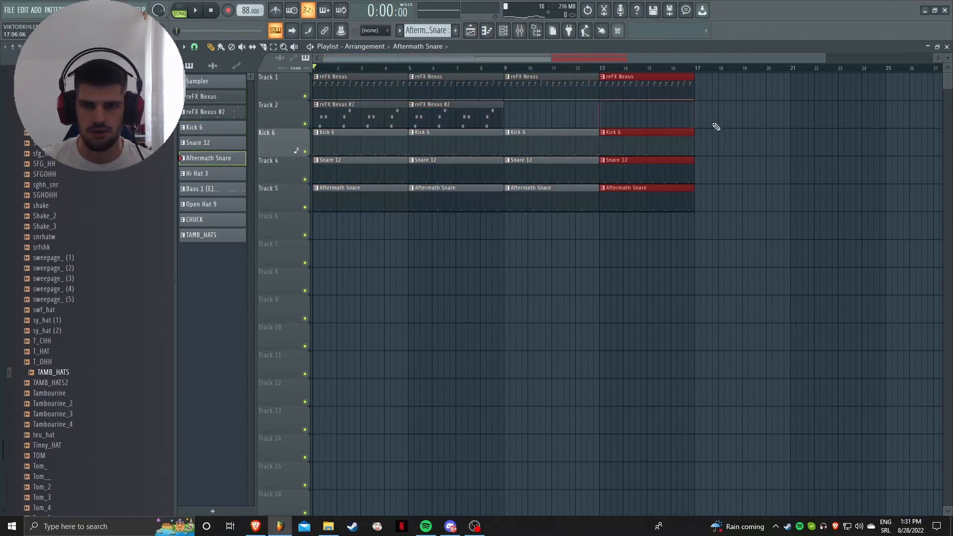
left_click(739, 136)
right_click(739, 136)
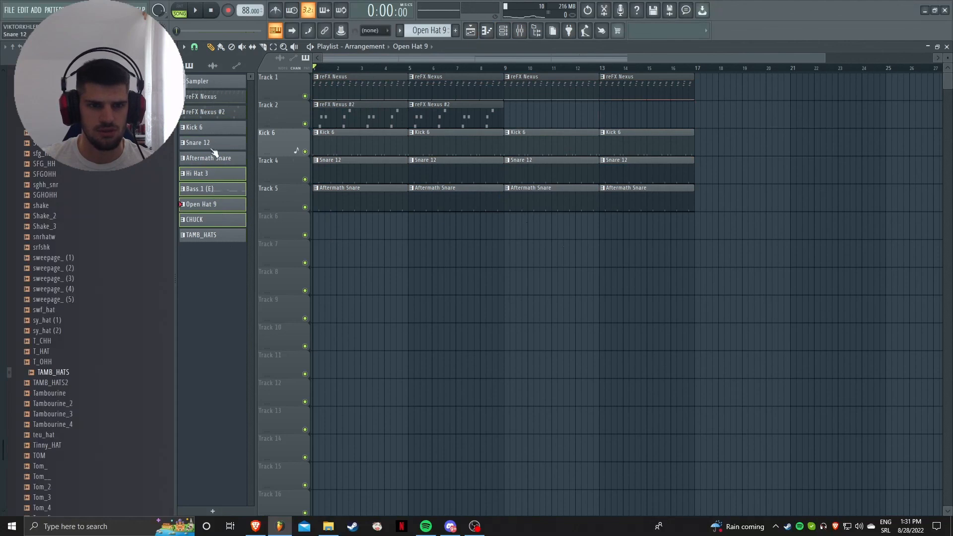
Place the Hi Hat 3, Bass 1 (E), Open Hat 9 and CHUCK patterns on tracks 6 to 9 at bar 9 and duplicate them at bar 13
left_click_drag(204, 189, 505, 219)
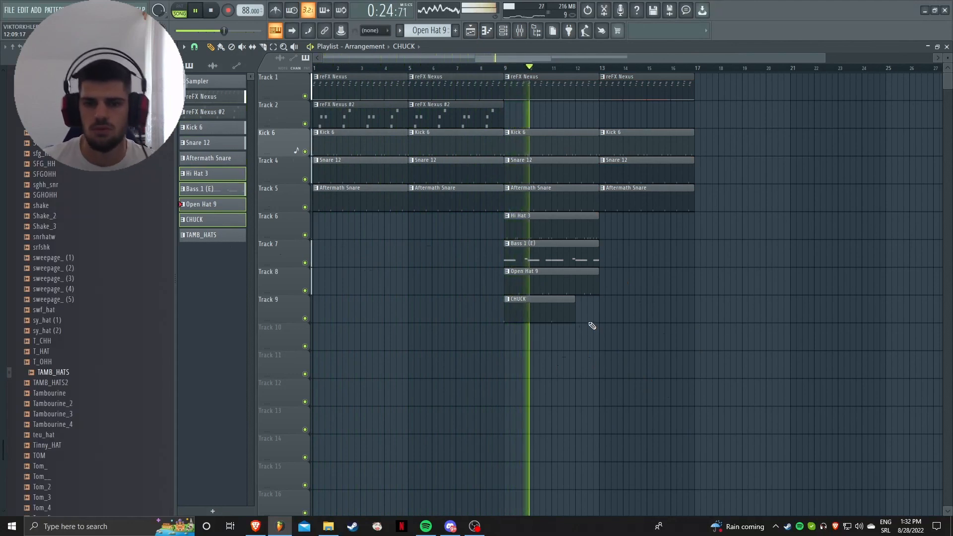
left_click_drag(574, 324, 529, 230)
key("ctrl+b")
left_click(748, 391, "ctrl")
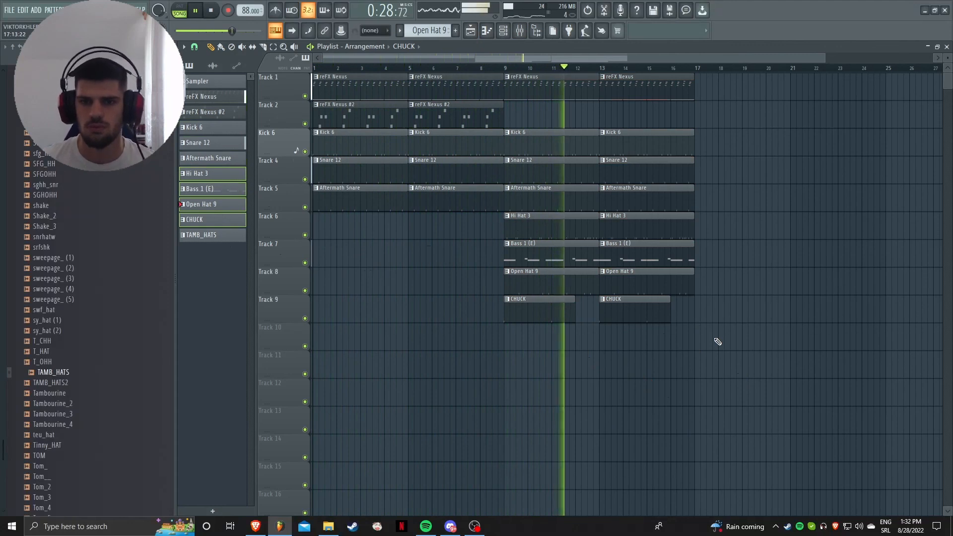
Add the TAMB_HATS pattern on track 10 at bar 13 and stop playback after listening to the arrangement
left_click_drag(243, 235, 601, 345)
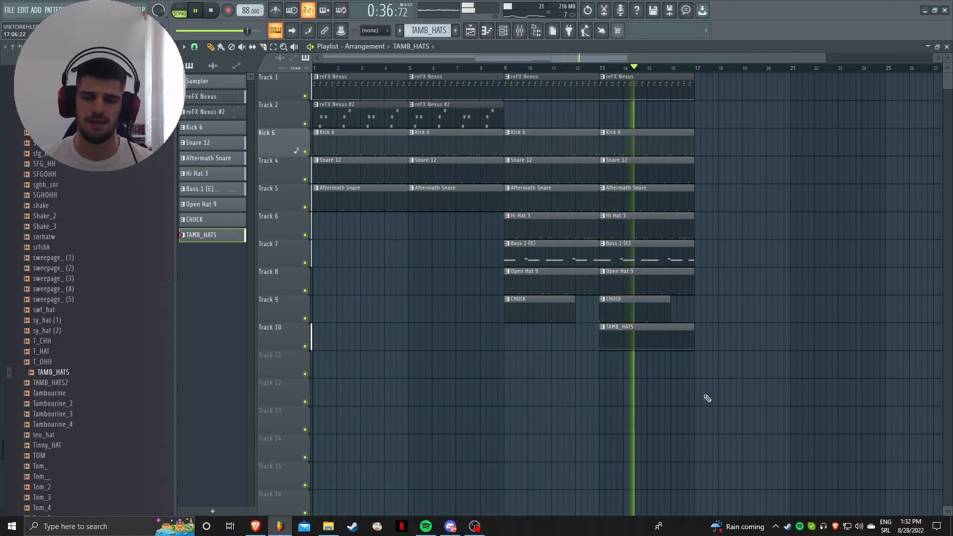
key("space")
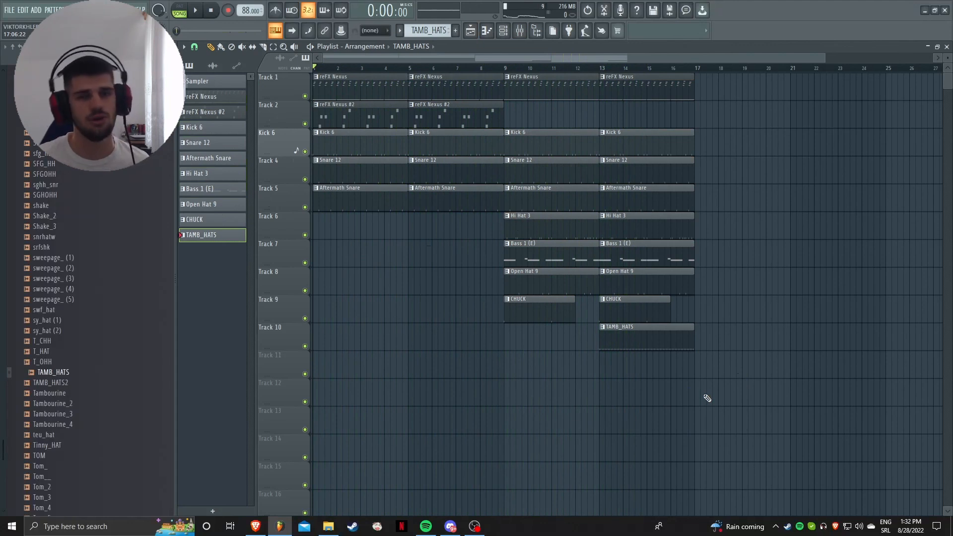
left_click(475, 527)
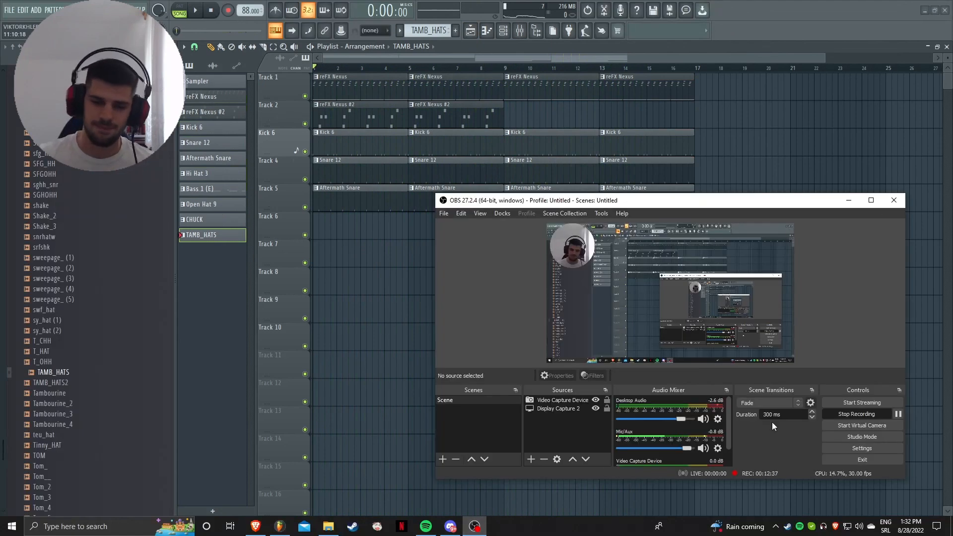